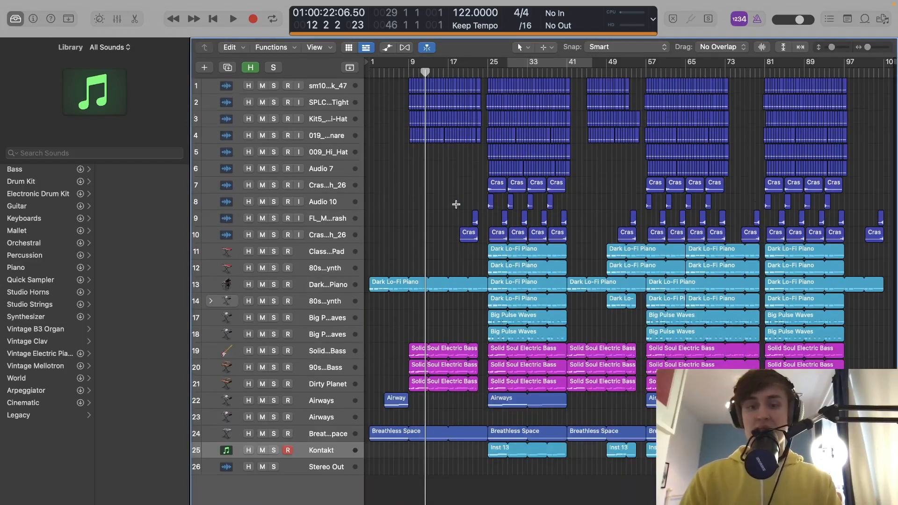
Select the Dark Lo-Fi Piano track and solo it
key("super+Down")
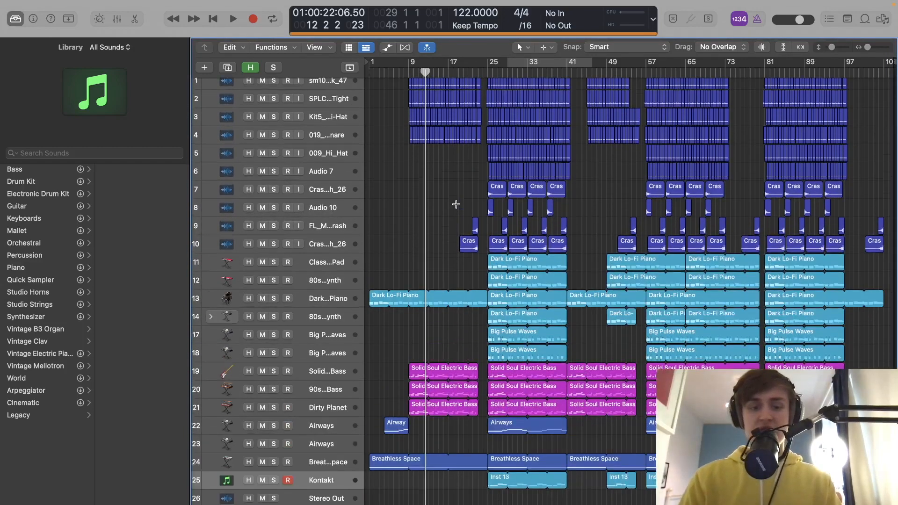
key("super+Down")
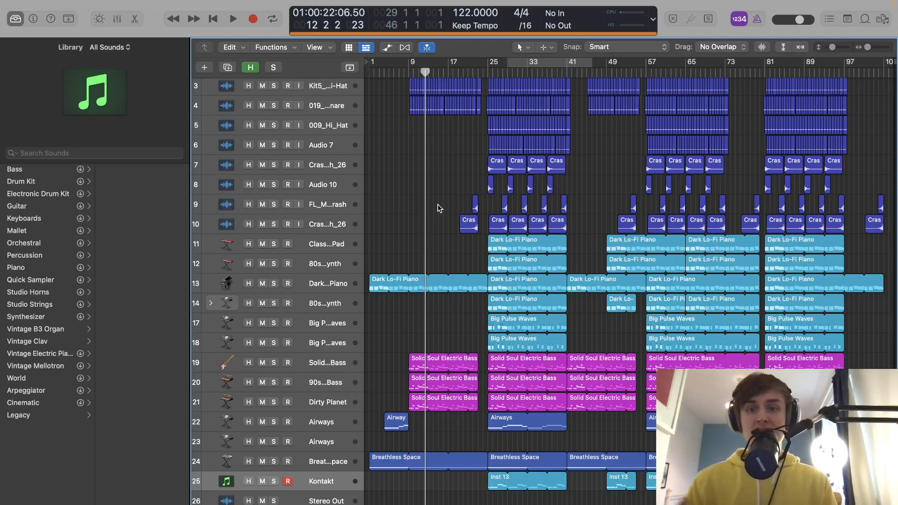
key("super+Right")
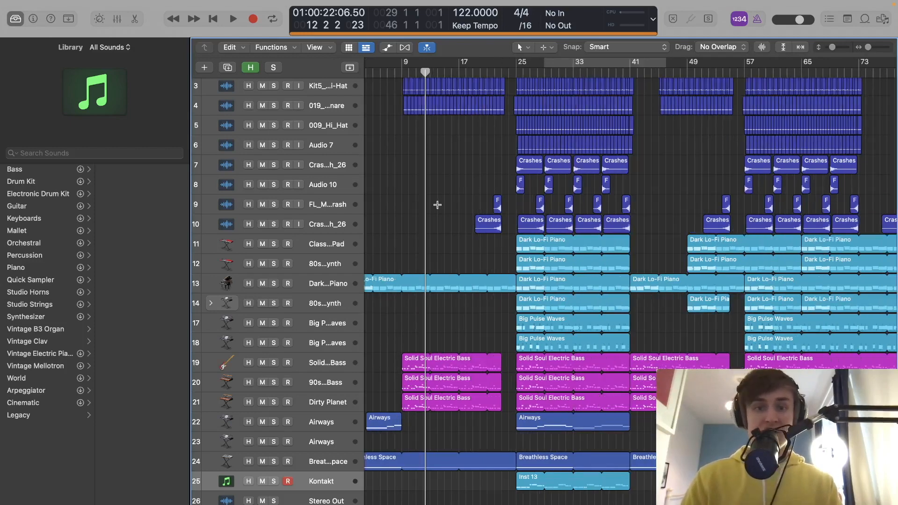
key("super+Down")
scroll(446, 201, "left", 3)
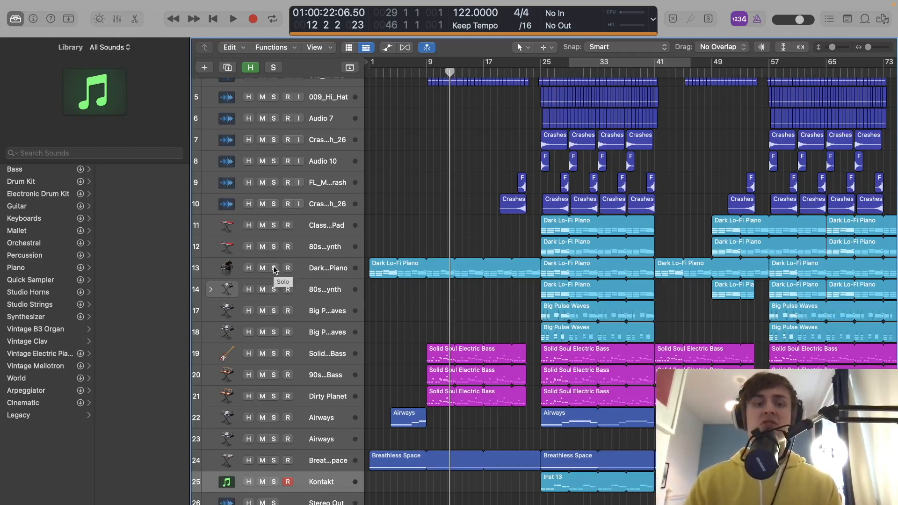
left_click(304, 271)
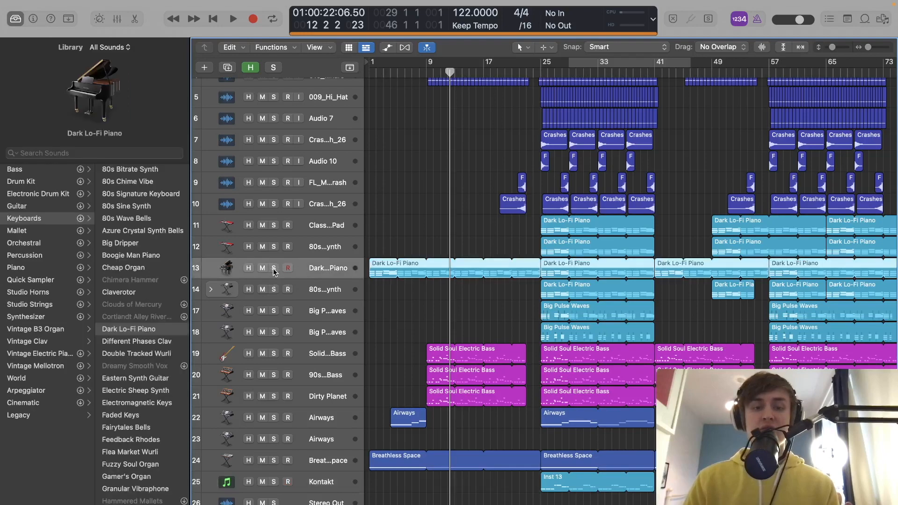
left_click(274, 268)
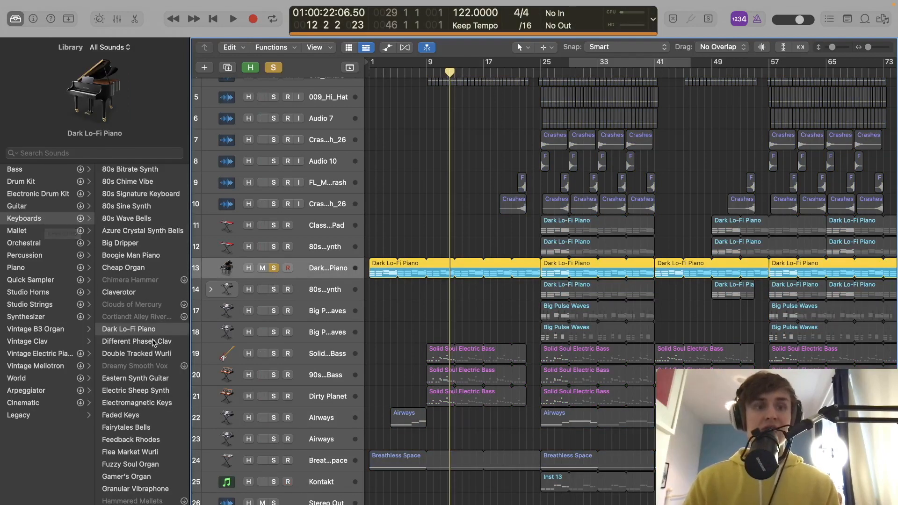
Open the mixer and inspect the Channel EQ curve on the Dark Lo-Fi Piano channel
key("x")
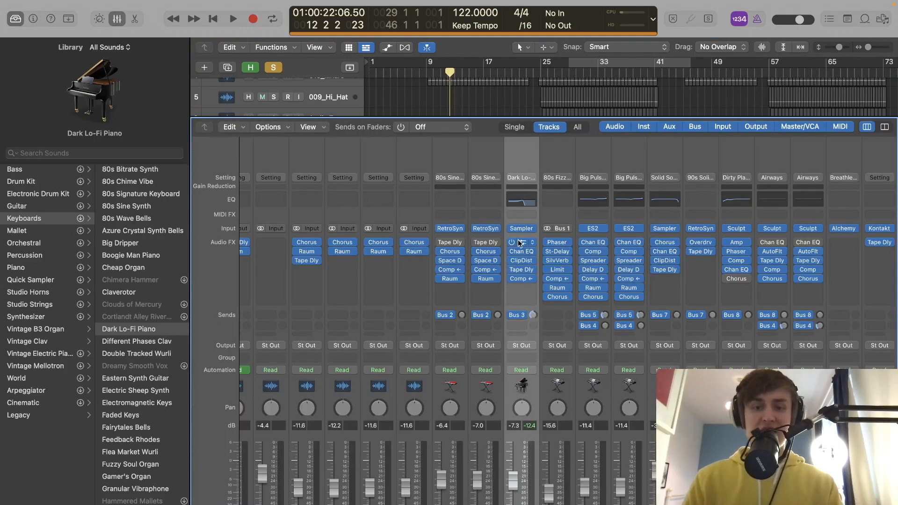
left_click(526, 202)
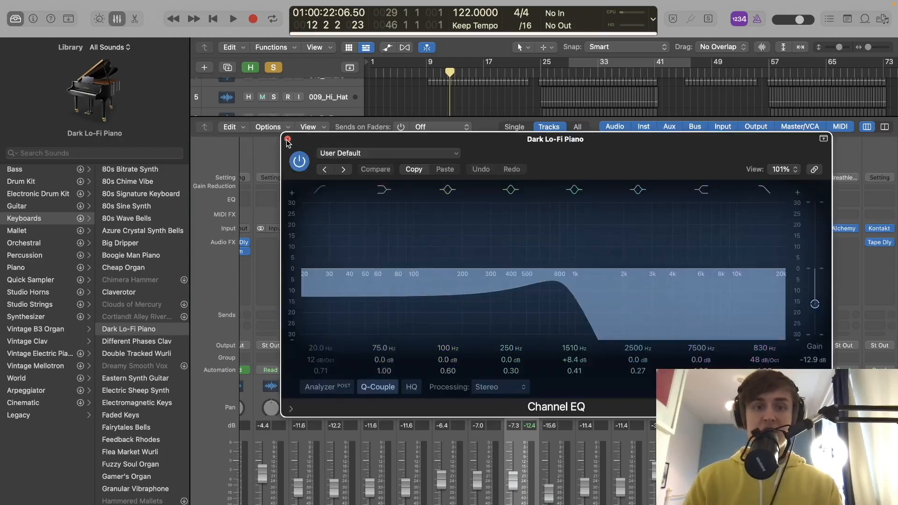
left_click(288, 139)
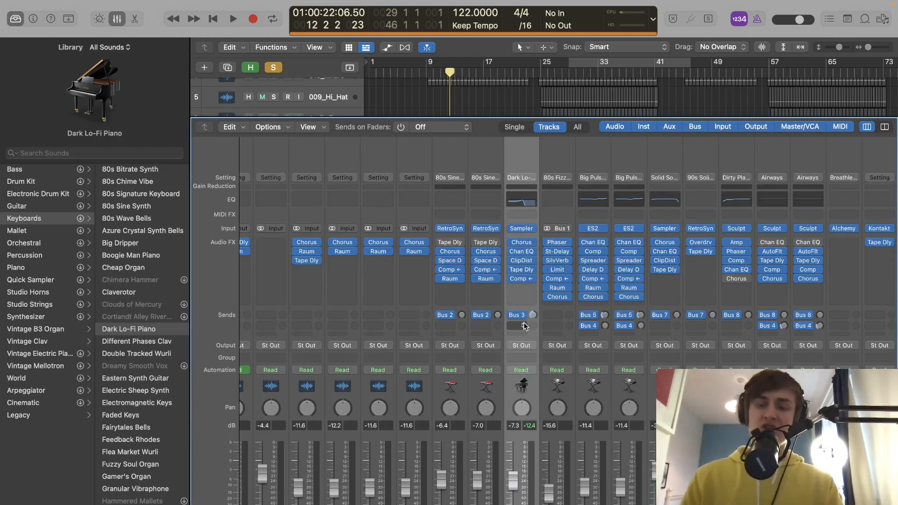
Inspect the Vintage Hall reverb on the Bus 3 return channel and close the mixer
scroll(540, 320, "right", 5)
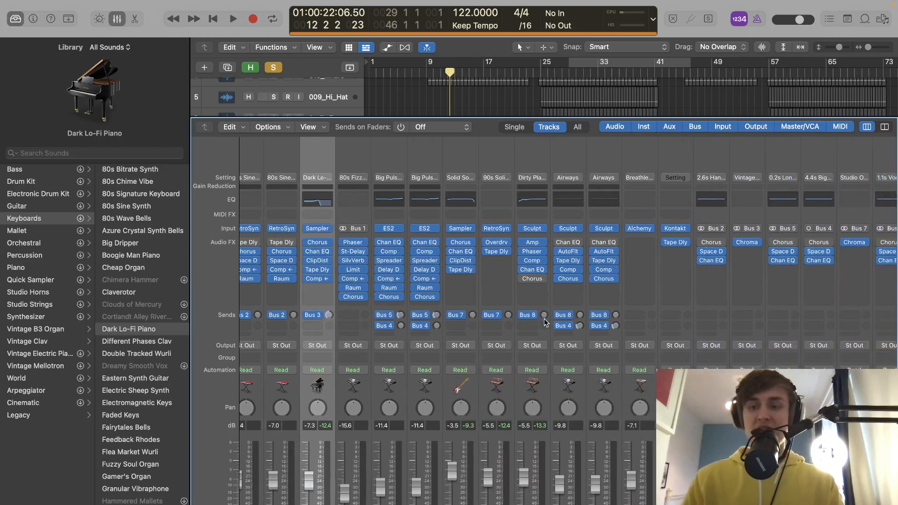
left_click(749, 245)
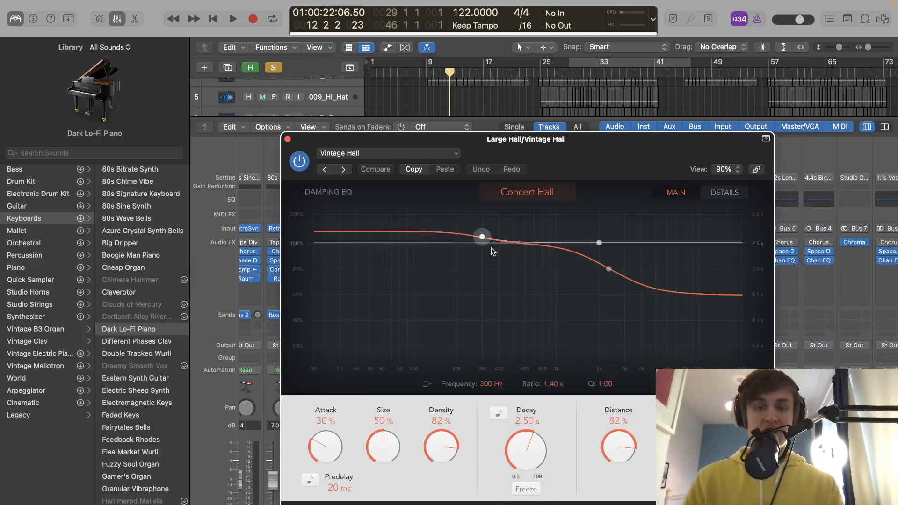
left_click(288, 139)
key("x")
Play the soloed piano from the start of the project for about four bars and stop
key("Return")
key("space")
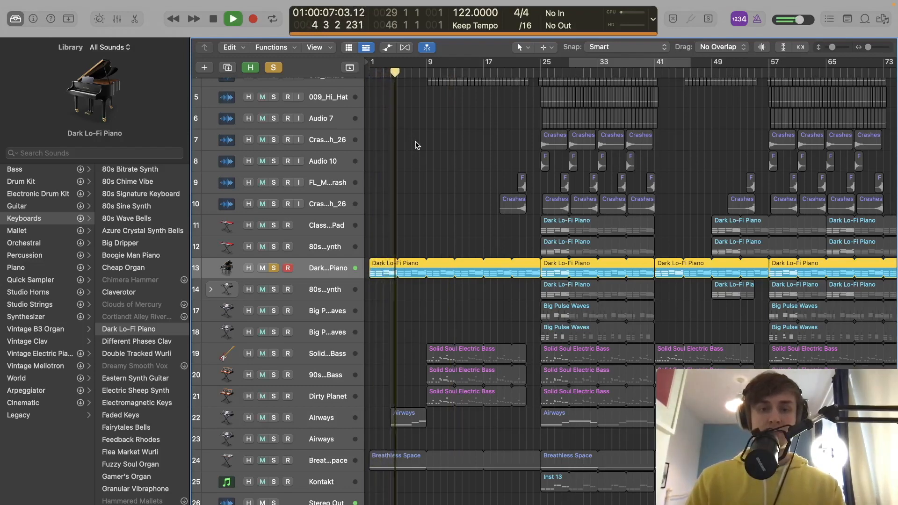
key("space")
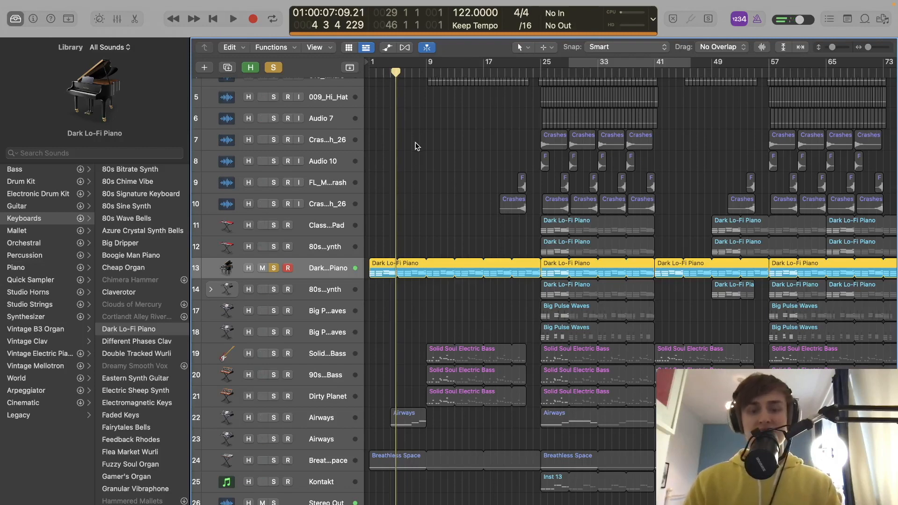
Solo the sm101_ck_kick_47 track together with the piano and place the playhead at bar 9
key("super+Down")
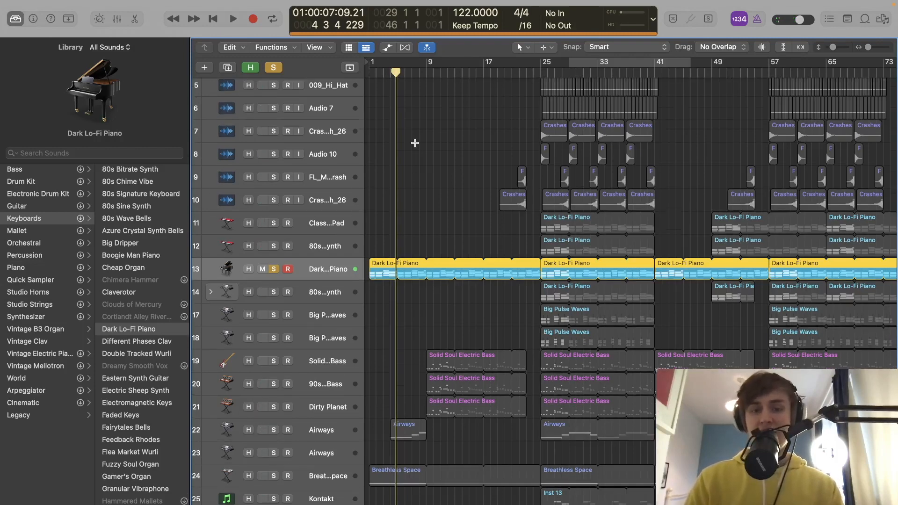
key("super+Down")
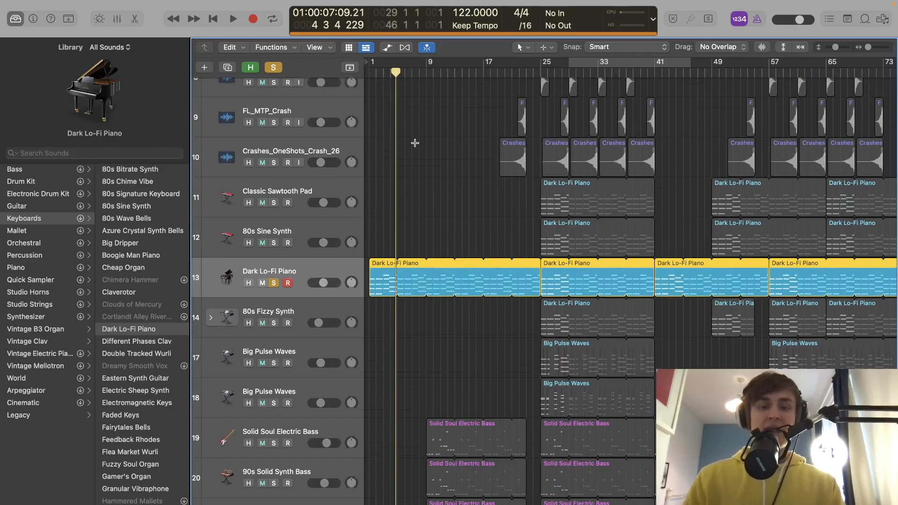
scroll(416, 160, "up", 10)
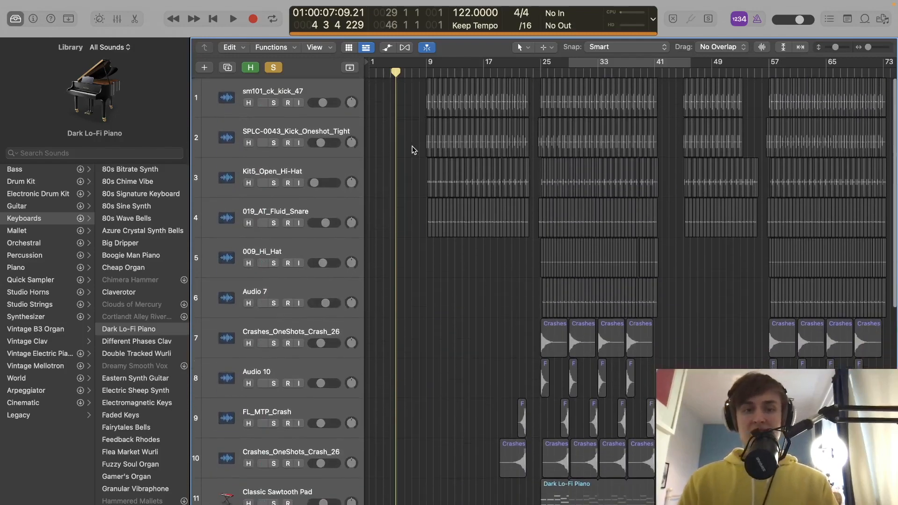
key("super+Up")
key("super+Up")
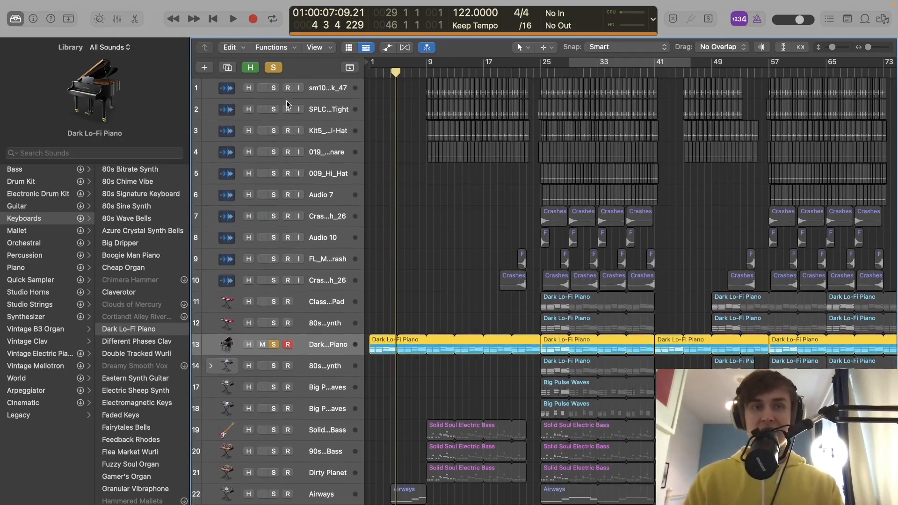
left_click(274, 89)
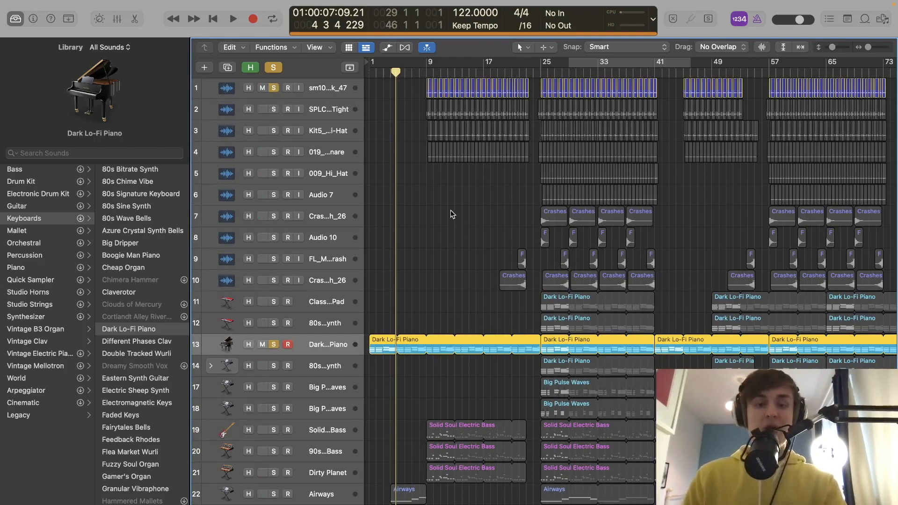
left_click(426, 73)
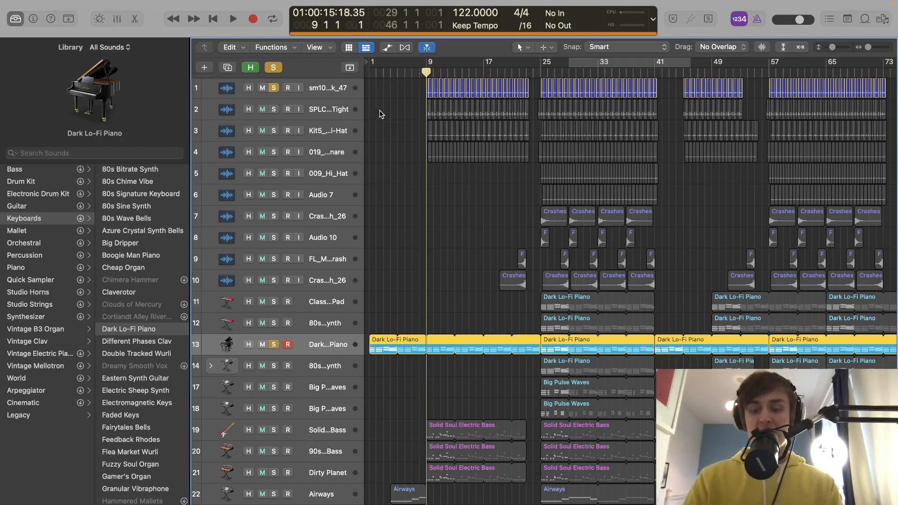
Play the kick and piano from bar 9, adding SPLC-0043_Kick_Oneshot_Tight to the solo during playback, and stop
key("super+Down")
key("super+Down")
key("super+Down")
key("super+Right")
key("super+Right")
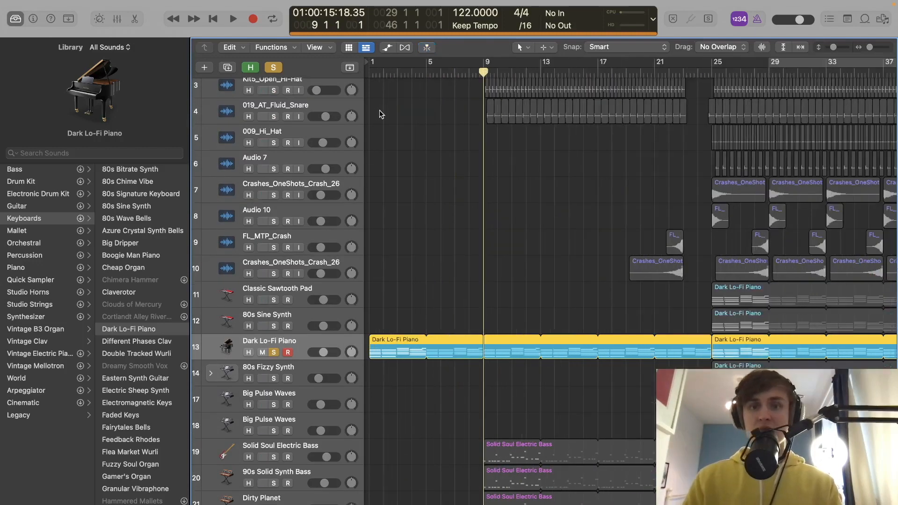
scroll(429, 183, "up", 3)
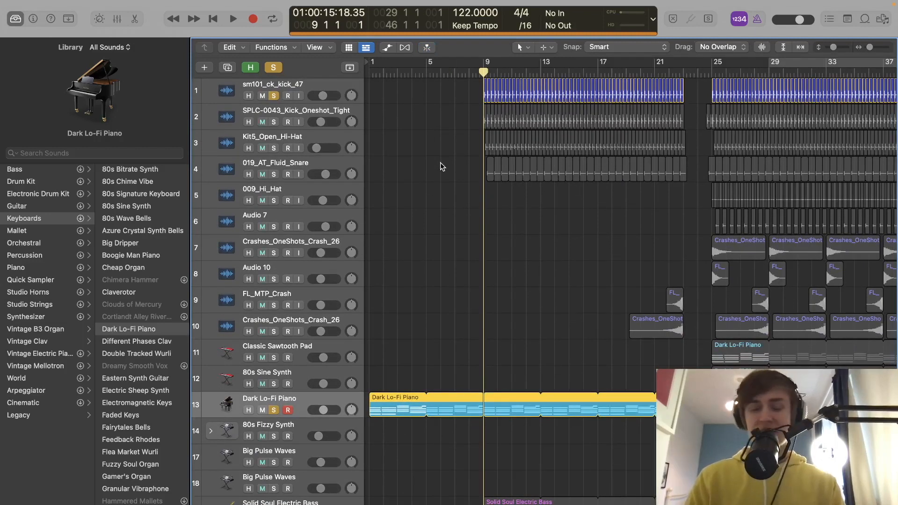
key("super+Right")
scroll(481, 188, "right", 5)
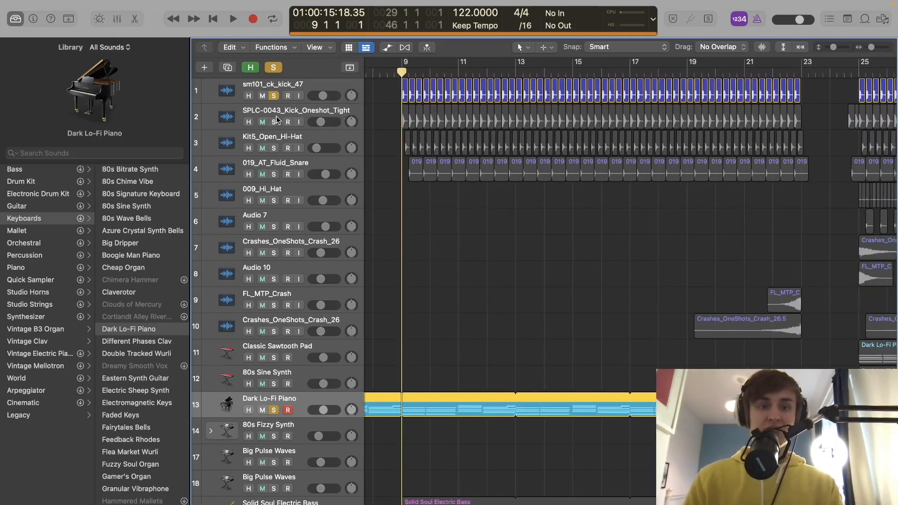
key("space")
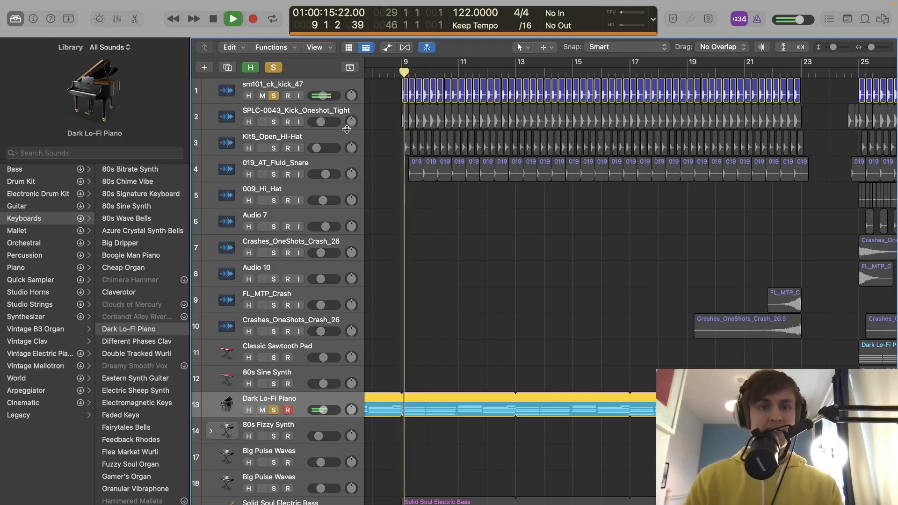
left_click(275, 122)
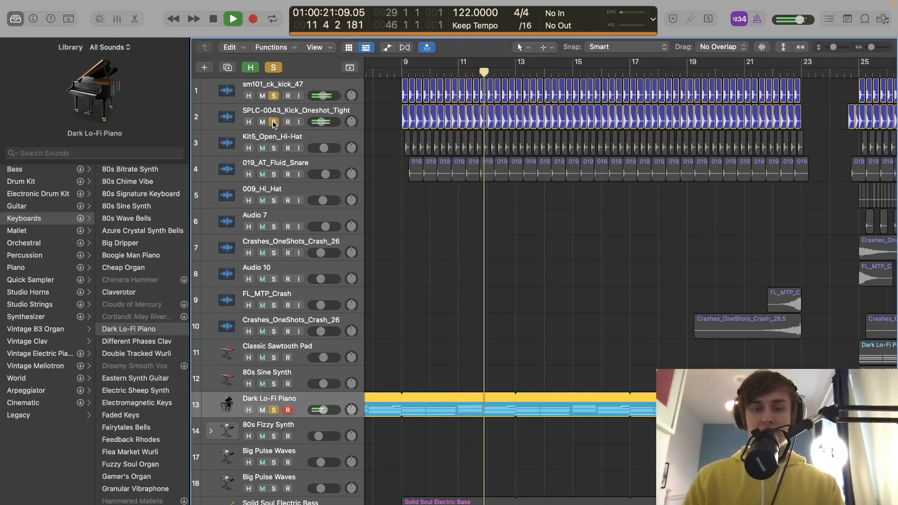
key("space")
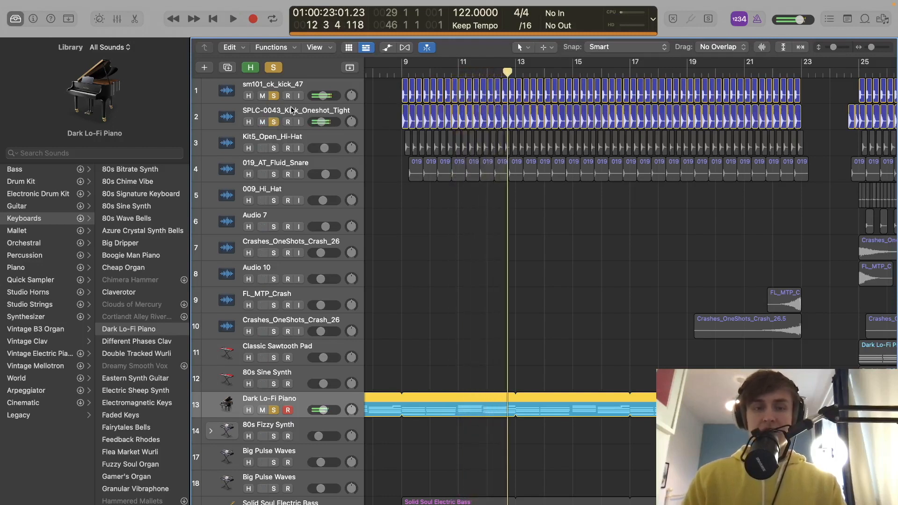
Unsolo SPLC-0043_Kick_Oneshot_Tight and replay the piano with only the sm101_ck_kick_47 kick from bar 9
left_click(274, 122)
key("space")
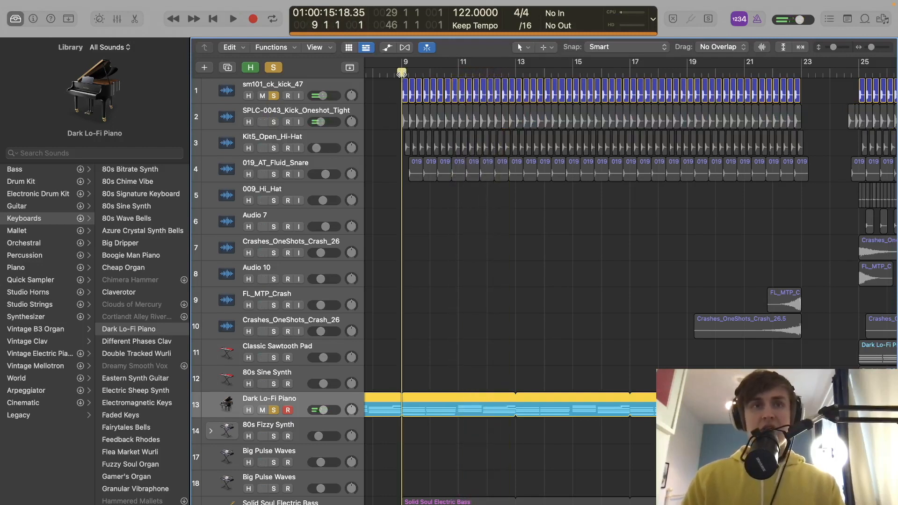
key("space")
Switch the solo from sm101_ck_kick_47 to SPLC-0043_Kick_Oneshot_Tight and listen to it with the piano
left_click(274, 122)
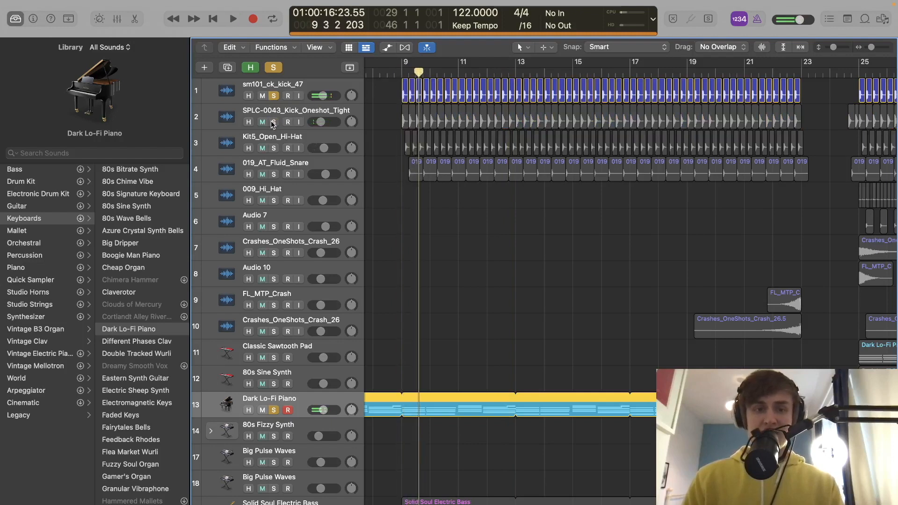
left_click(273, 96)
key("space")
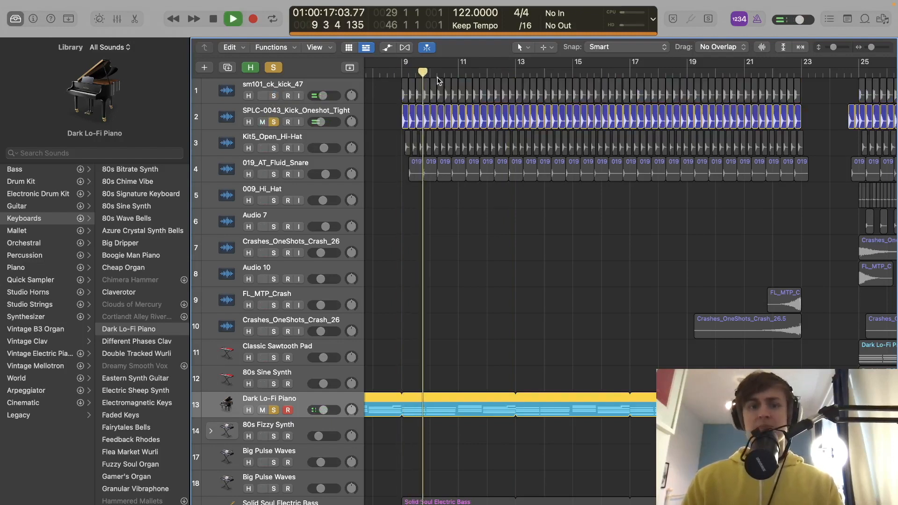
scroll(337, 187, "right", 5)
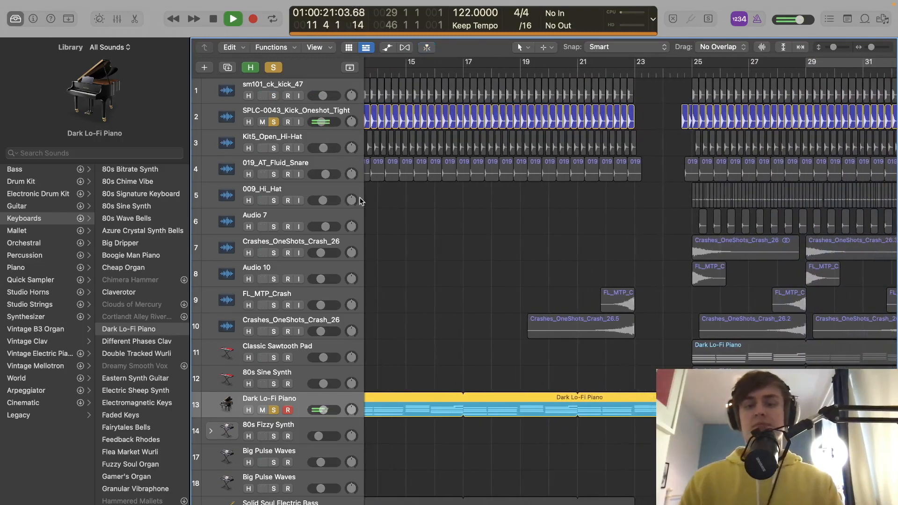
scroll(420, 178, "left", 8)
scroll(404, 178, "right", 6)
key("space")
scroll(373, 164, "left", 6)
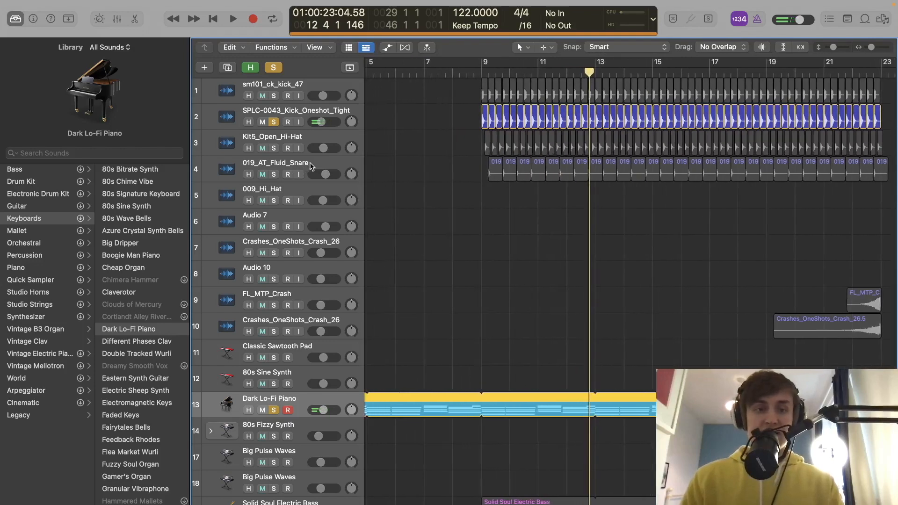
Add the Kit5_Open_Hi-Hat track to the solo and play it with the kick and piano from bar 9
left_click(313, 143)
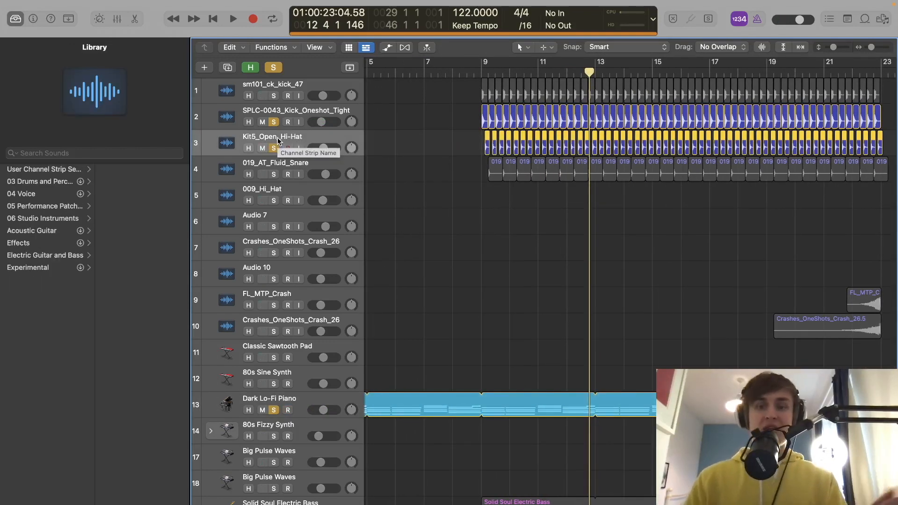
left_click(483, 71)
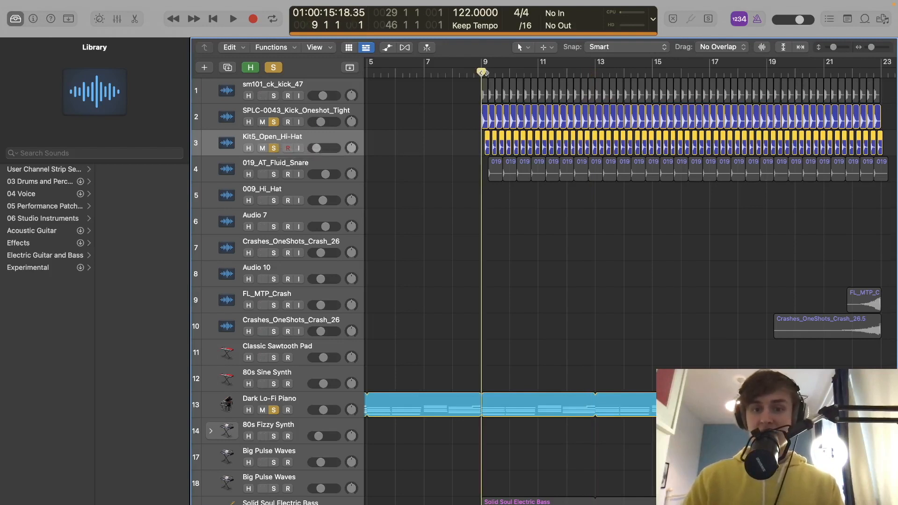
key("space")
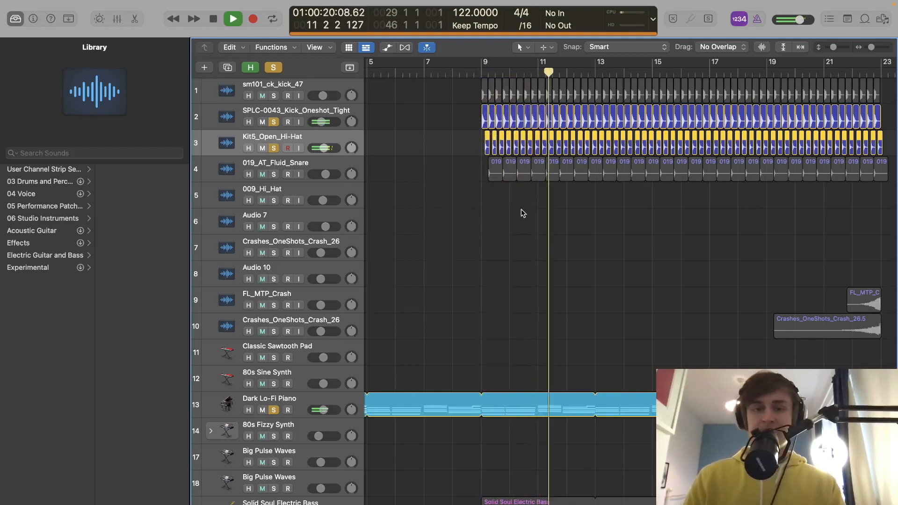
scroll(505, 206, "right", 5)
key("space")
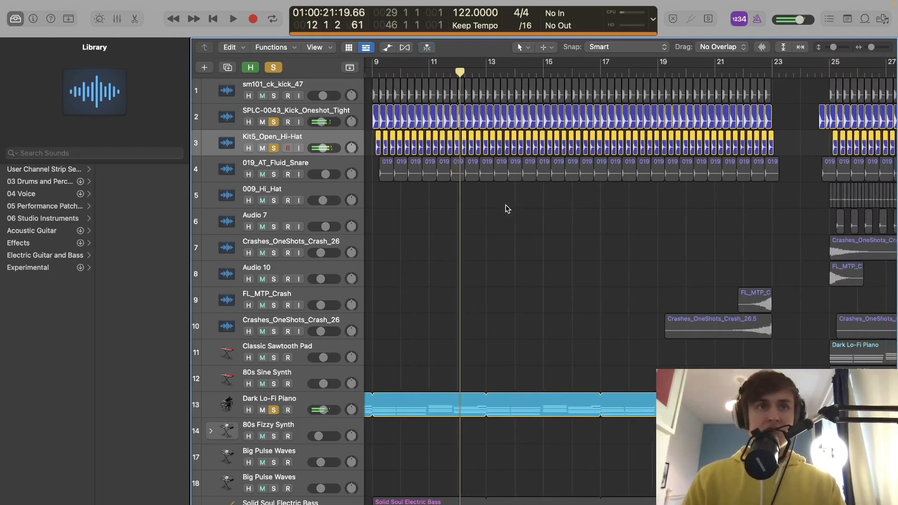
scroll(501, 204, "left", 3)
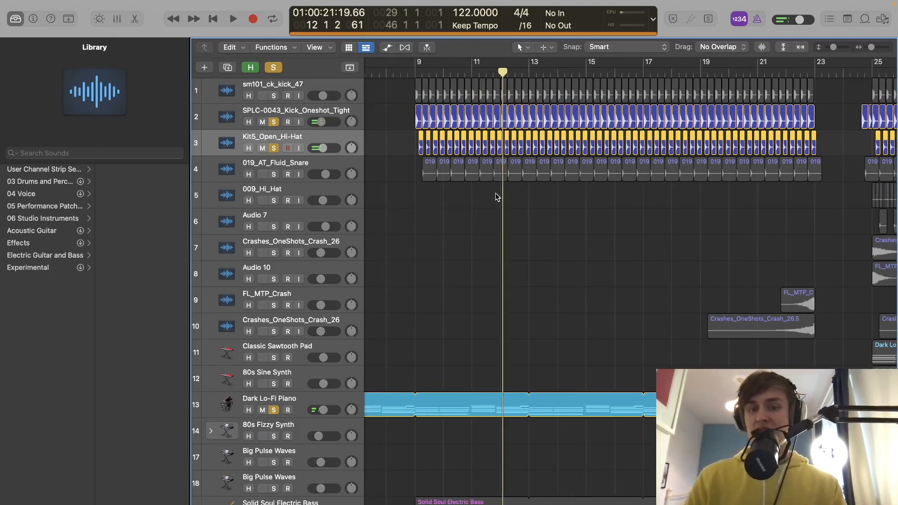
Replay the soloed layers from bar 9, adding sm101_ck_kick_47 to the solo during playback, and stop
key("Return")
key("space")
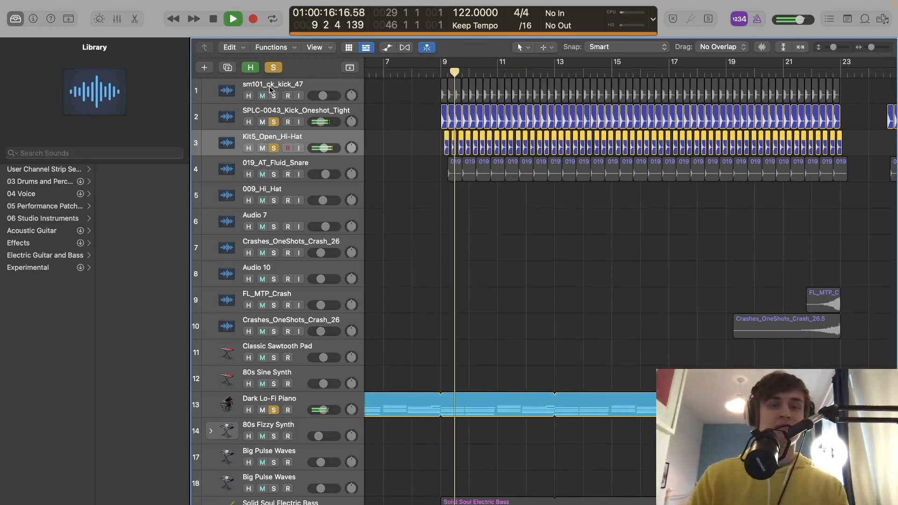
left_click(274, 96)
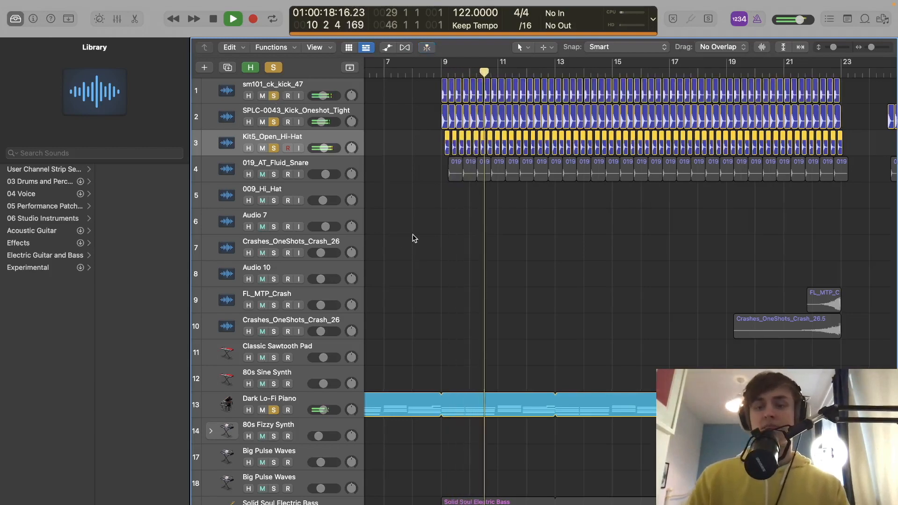
key("super+Left")
key("super+Left")
key("space")
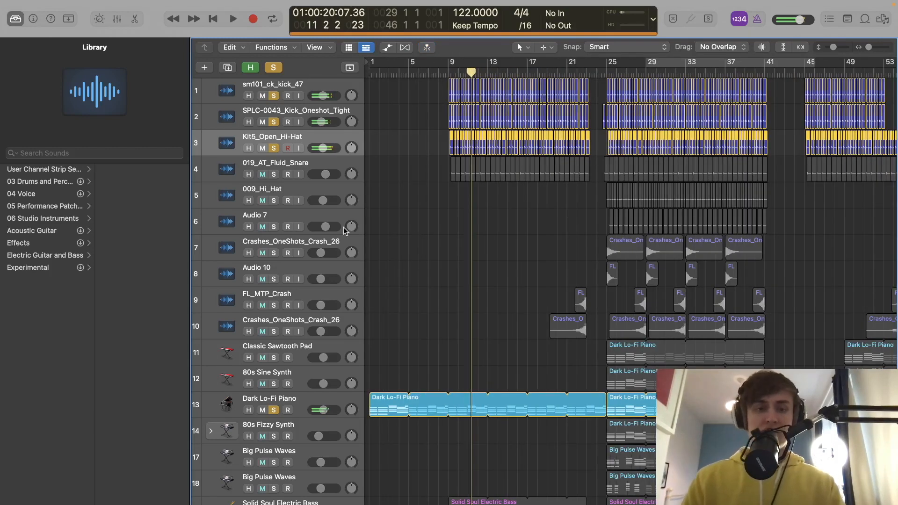
Solo 019_AT_Fluid_Snare, unsolo both kicks and the open hi-hat, and play the snare with the piano from bar 9
left_click(274, 175)
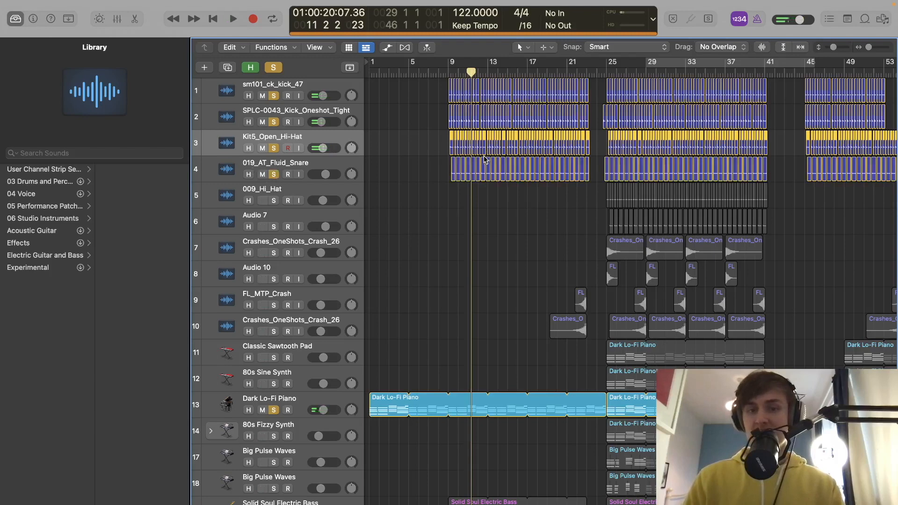
left_click(444, 72)
left_click(274, 96)
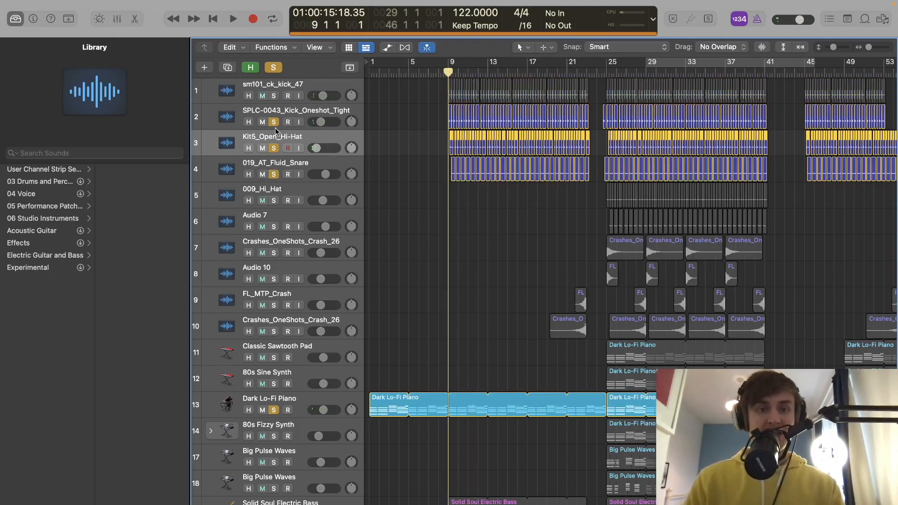
left_click(274, 122)
left_click(274, 148)
key("space")
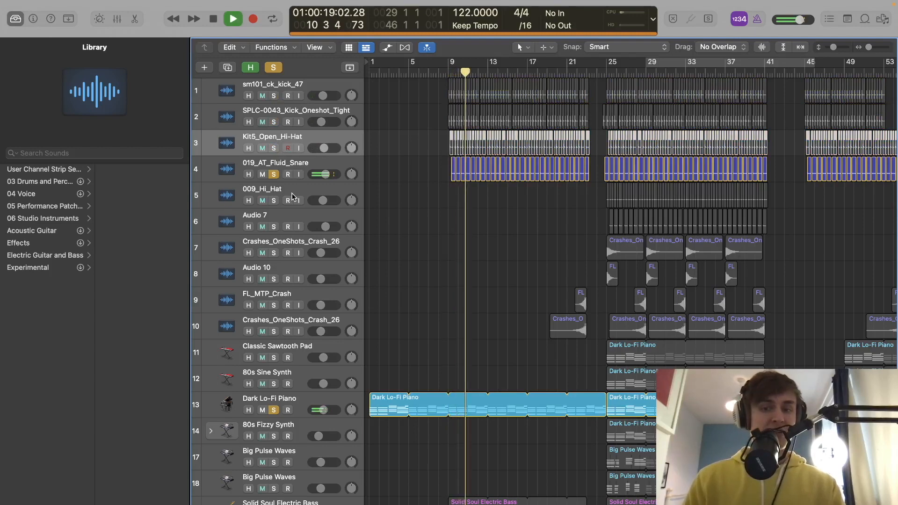
scroll(508, 227, "right", 5)
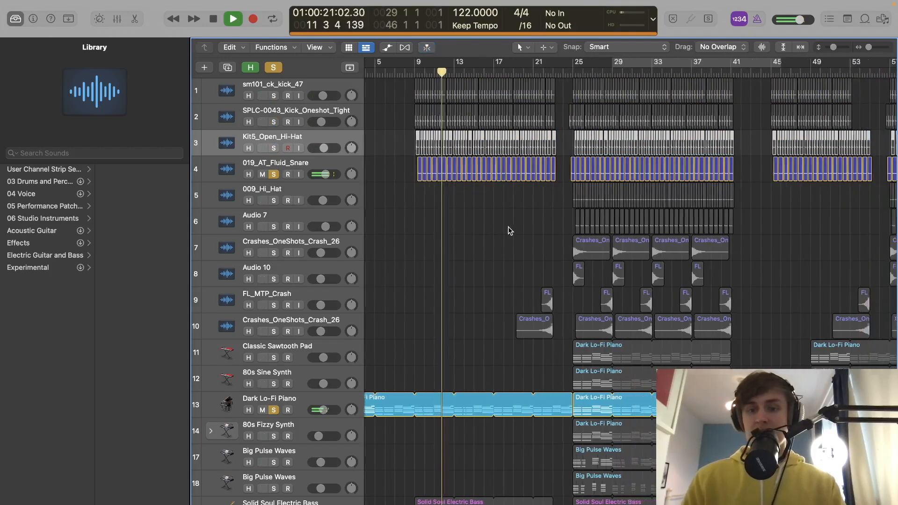
Stop playback, solo all tracks from sm101_ck_kick_47 through Audio 7, and listen to them with the piano
left_click(274, 175)
key("space")
left_click_drag(274, 95, 273, 227)
key("space")
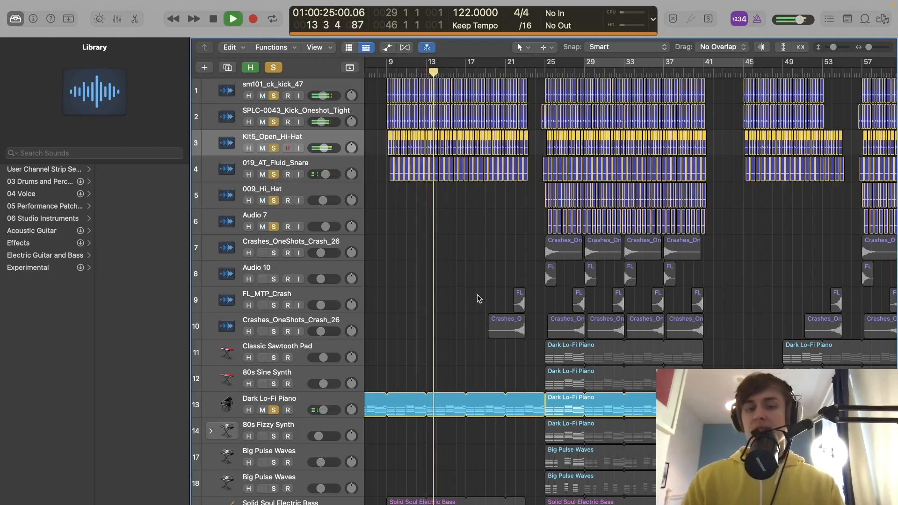
scroll(476, 280, "right", 10)
key("space")
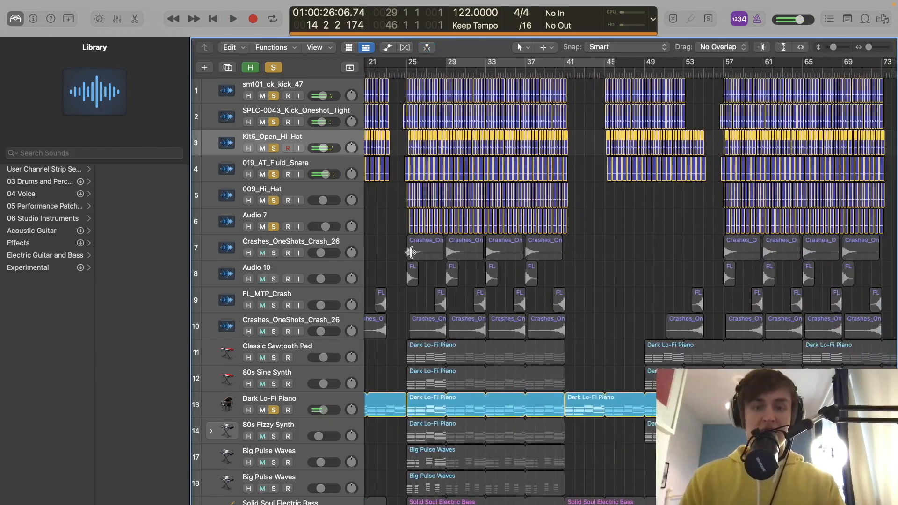
Clear all solos, play only 009_Hi_Hat from bar 25, add Audio 7 to the solo during playback, and stop
left_click(406, 72)
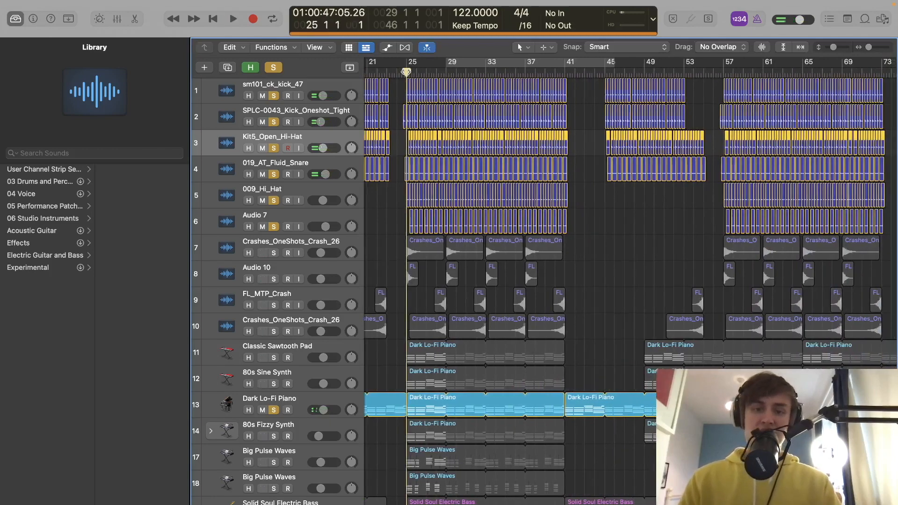
scroll(290, 126, "down", 2)
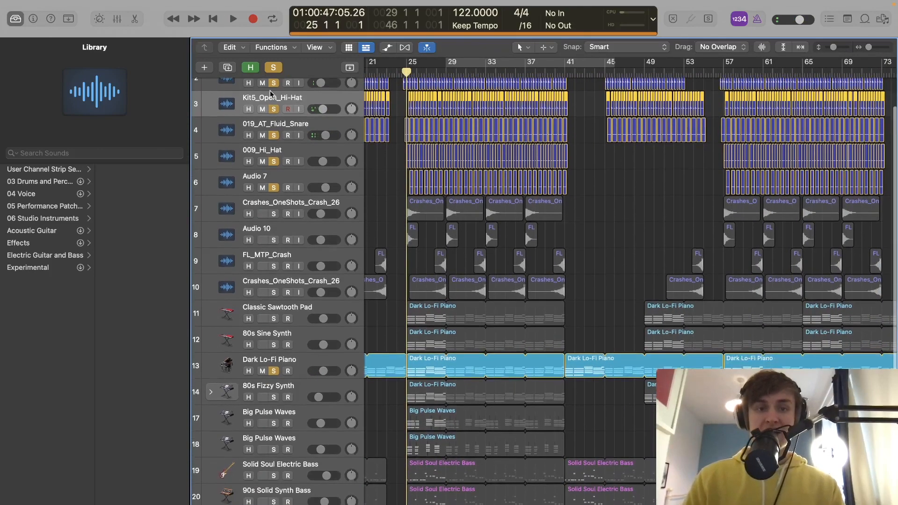
left_click(273, 68)
left_click(273, 162)
key("space")
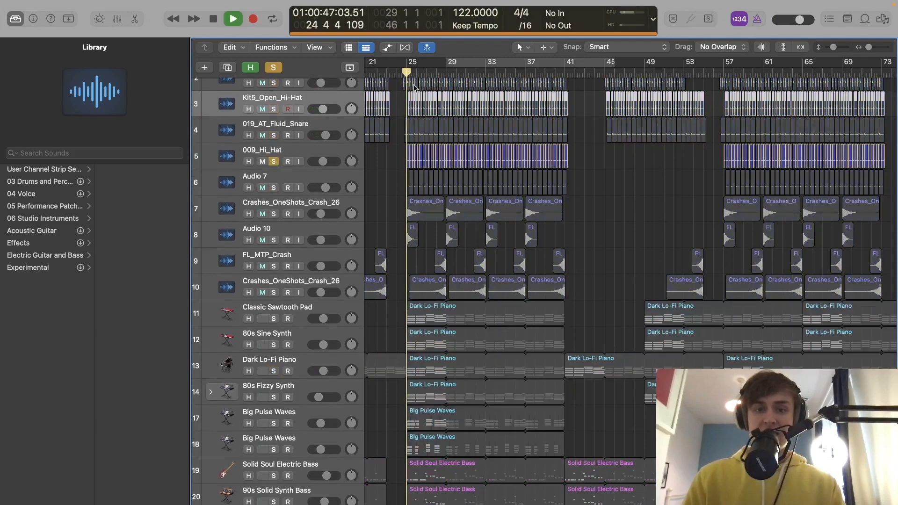
left_click(274, 188)
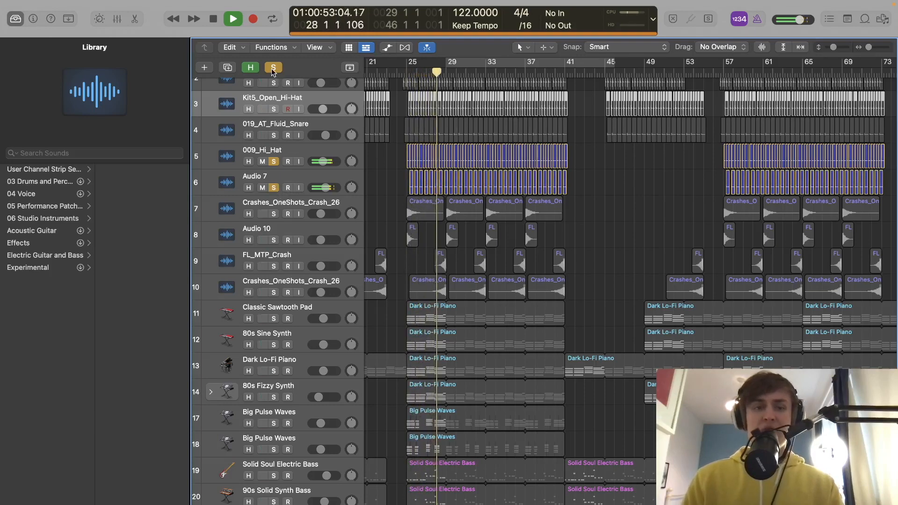
key("space")
Solo the first eight tracks, from sm101_ck_kick_47 through Audio 10 with the crash, and listen to them together
scroll(281, 112, "up", 3)
left_click_drag(273, 95, 274, 231)
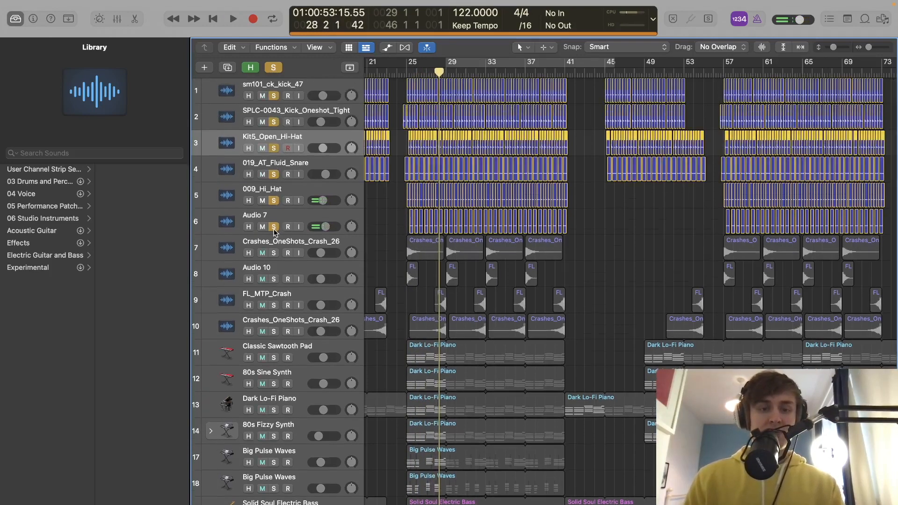
left_click(275, 255)
left_click(274, 279)
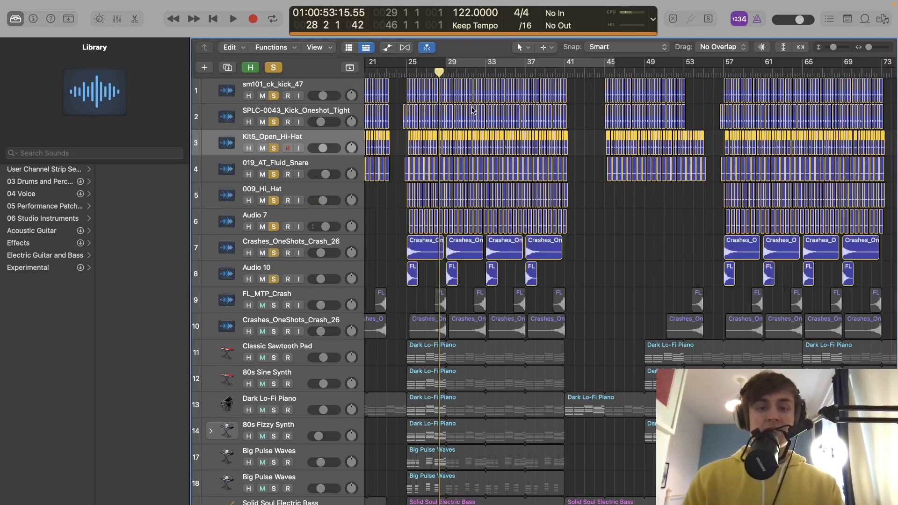
key("space")
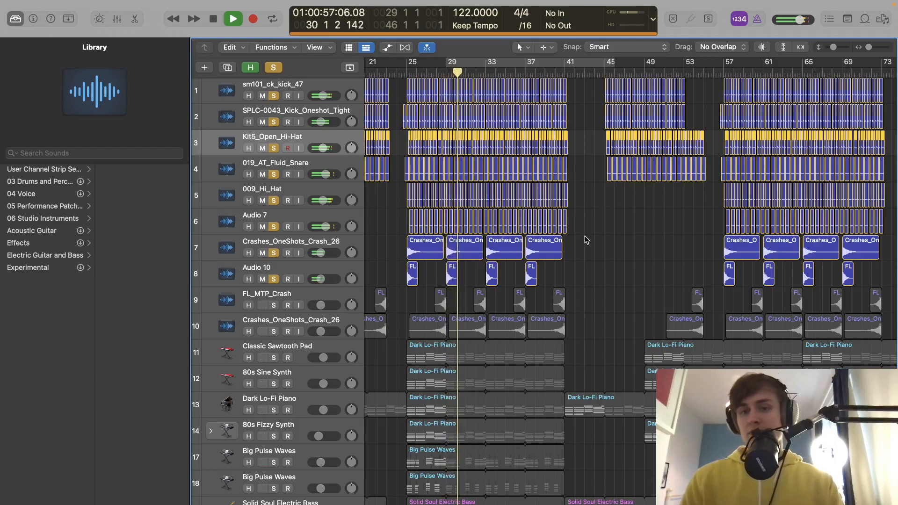
key("space")
Group the ten drum and crash tracks, sm101_ck_kick_47 through the last crash, into a summing stack named DRUMS
key("super+Right")
key("super+Right")
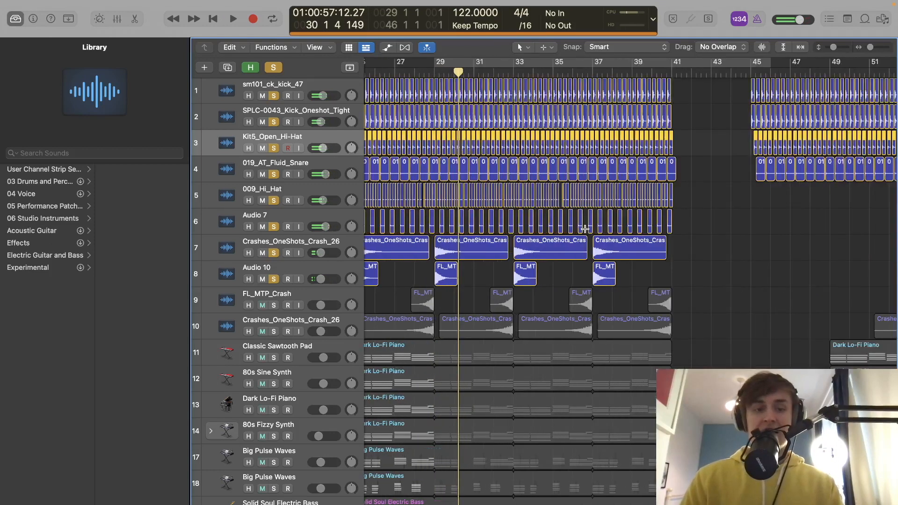
key("super+Up")
key("super+Up")
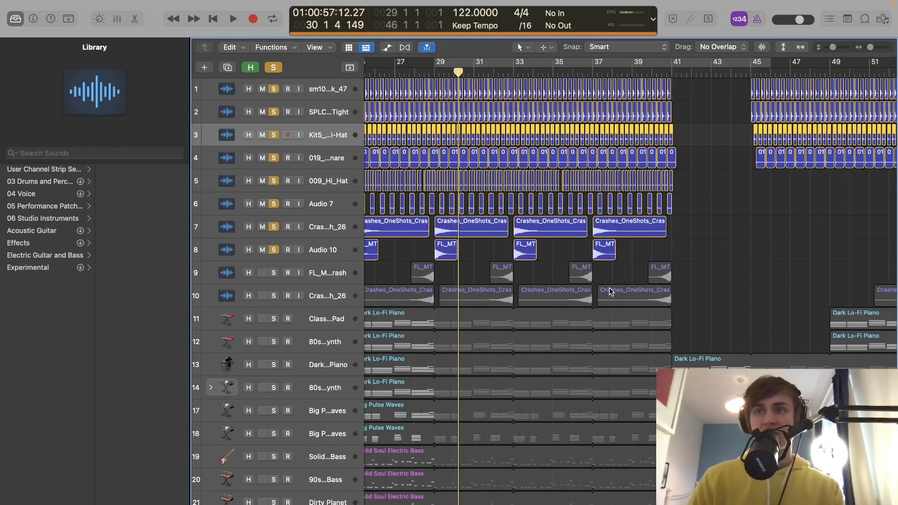
left_click(323, 291)
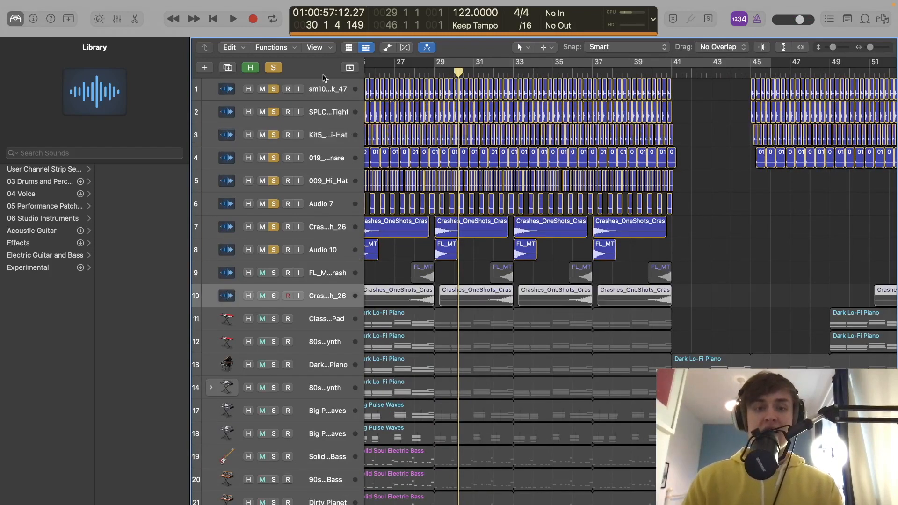
left_click(333, 96, "shift")
key("super+shift+d")
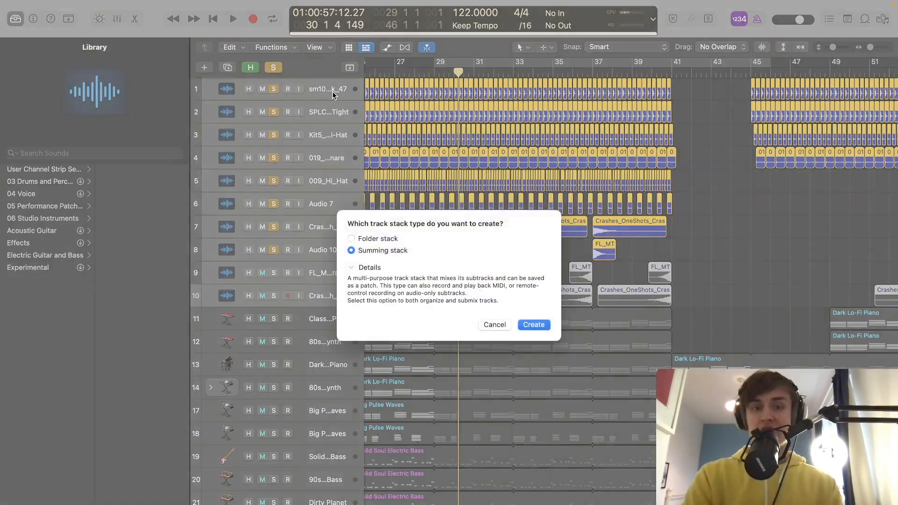
key("Return")
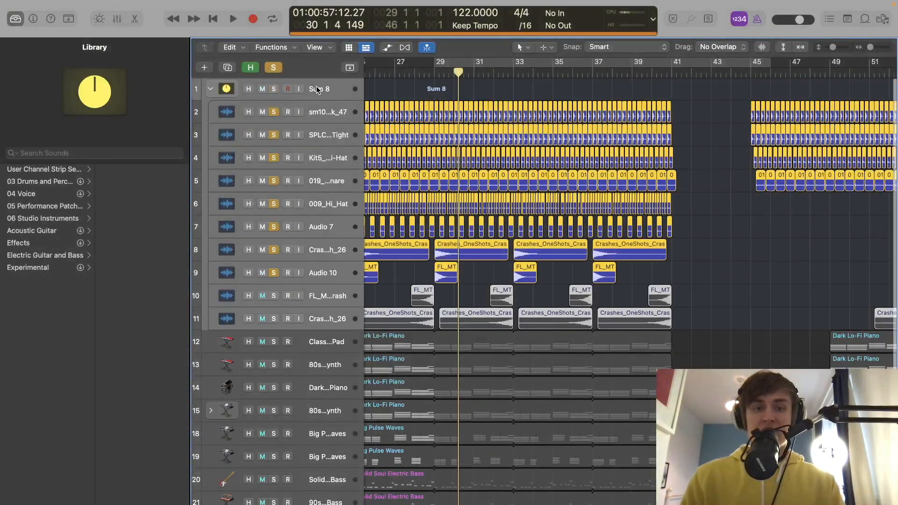
double_click(316, 89)
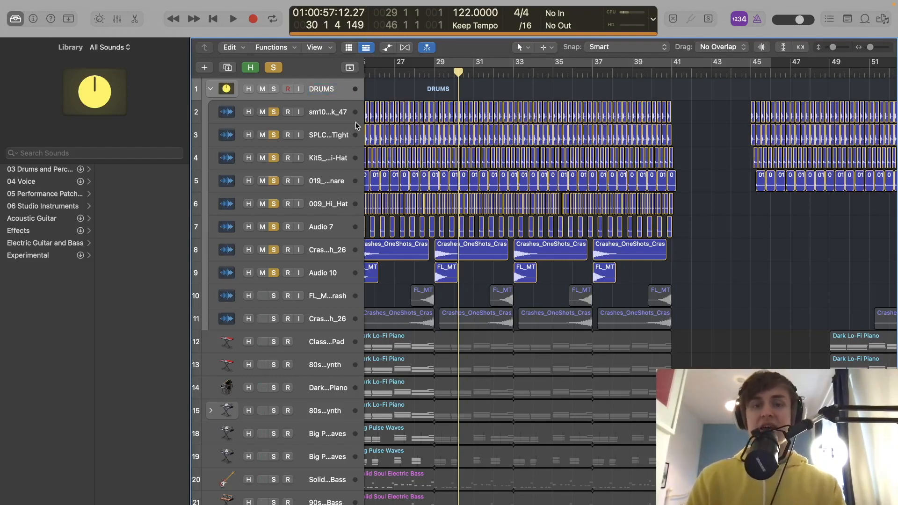
scroll(347, 190, "down", 6)
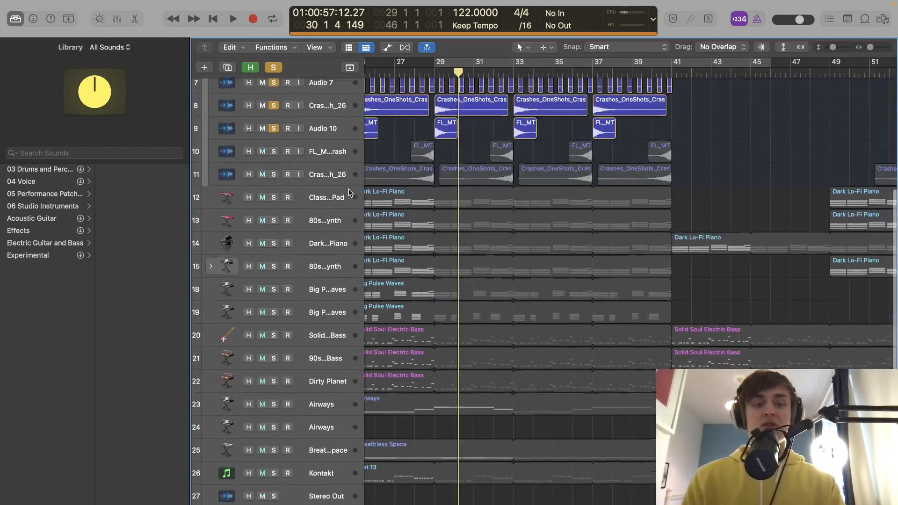
left_click(328, 200)
left_click(326, 245, "shift")
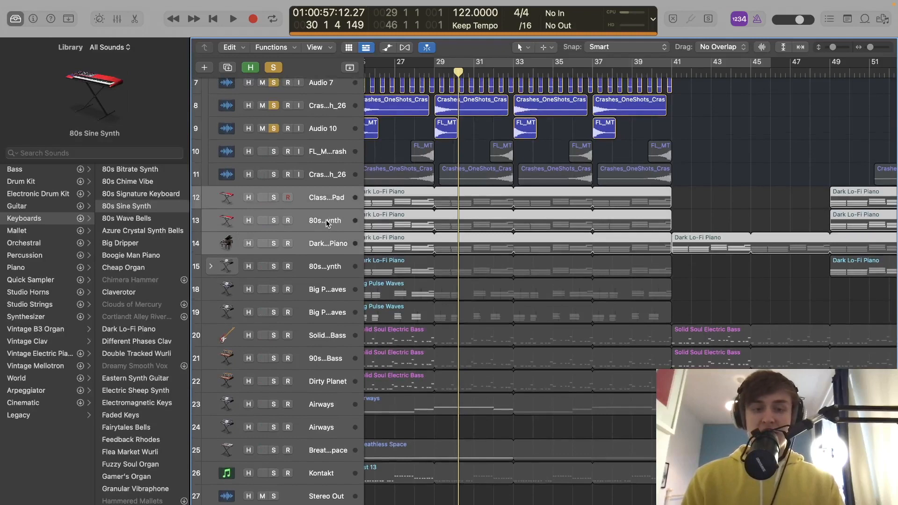
right_click(304, 223)
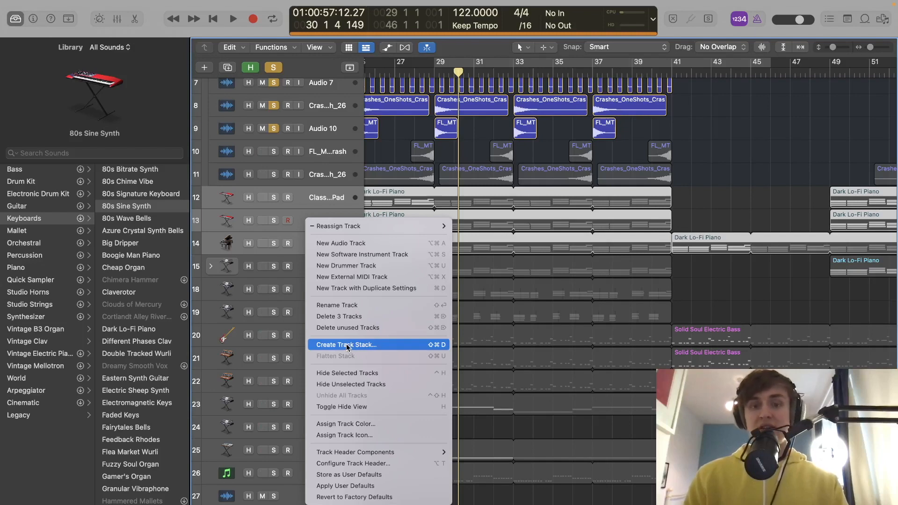
left_click(736, 197)
scroll(339, 94, "up", 5)
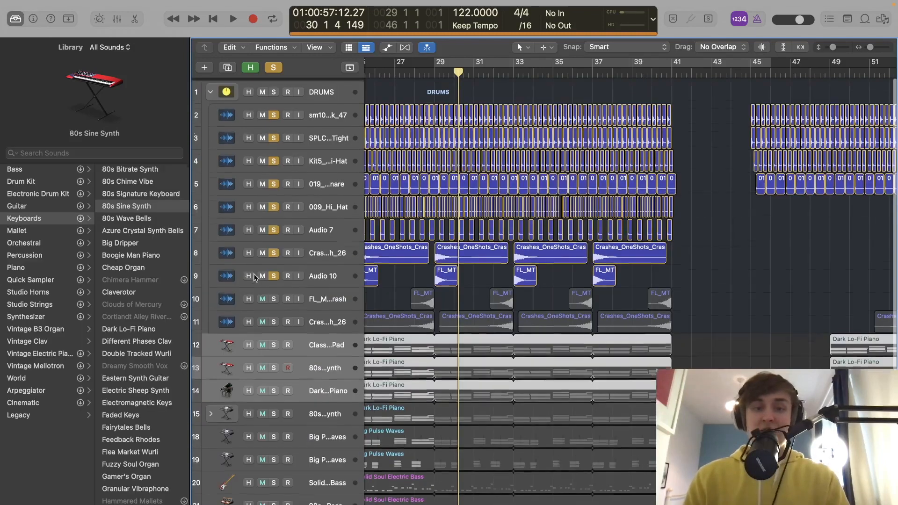
Inspect the DRUMS stack's channel strip and the output routing of its subtracks in the mixer
left_click(338, 96)
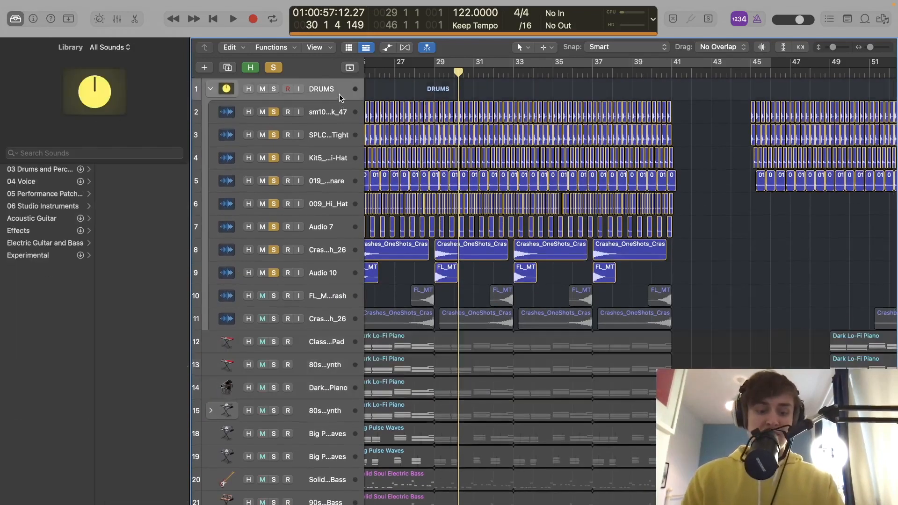
key("x")
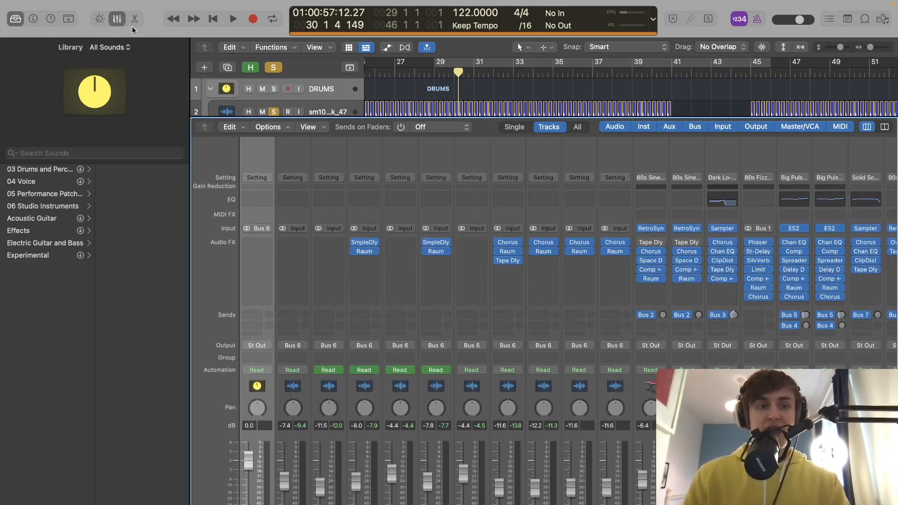
left_click(117, 20)
Replace the individual drum track solos with a solo on the whole DRUMS stack and play it briefly
left_click(273, 112)
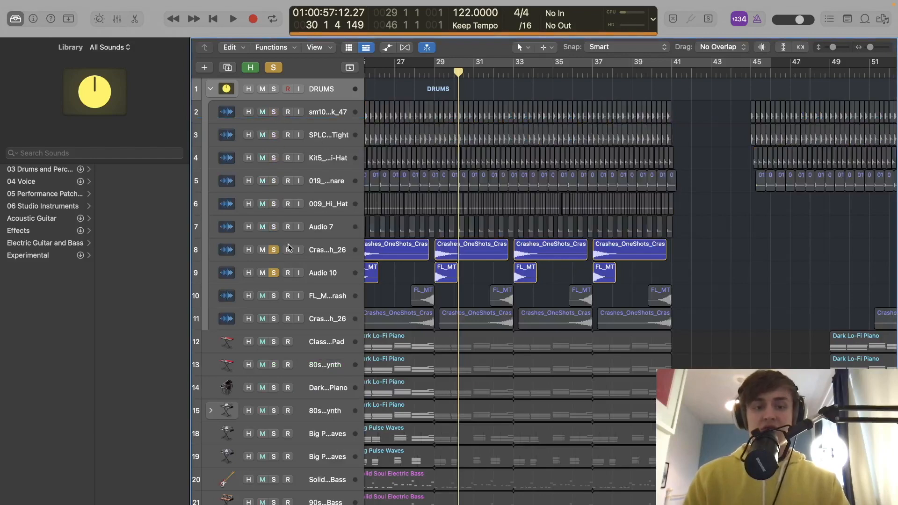
left_click(274, 89)
key("space")
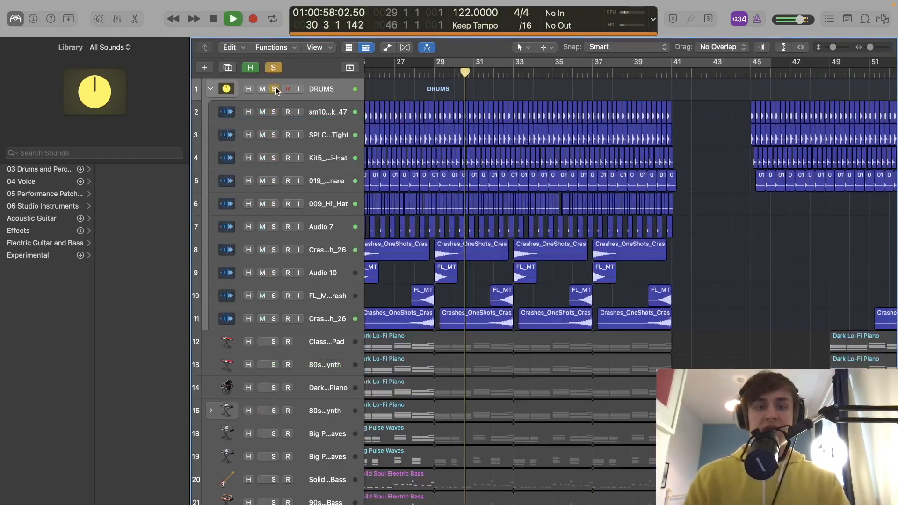
left_click(275, 90)
key("space")
left_click(275, 90)
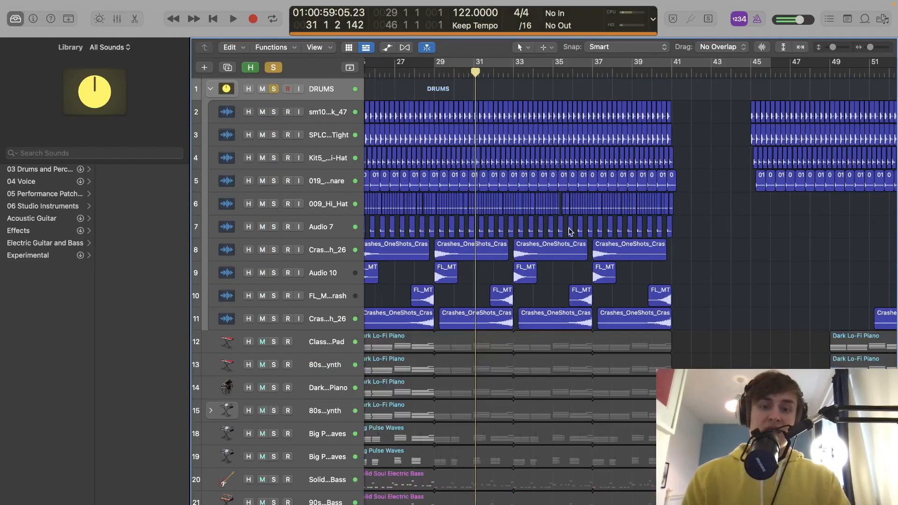
Add the three bass tracks, Solid Soul Electric Bass, 90s Solid Synth Bass and Dirty Planet, to the solo alongside DRUMS
scroll(562, 225, "left", 10)
scroll(554, 215, "right", 1)
key("super+Up")
key("super+Up")
key("super+Up")
key("super+Up")
key("super+Up")
key("super+Up")
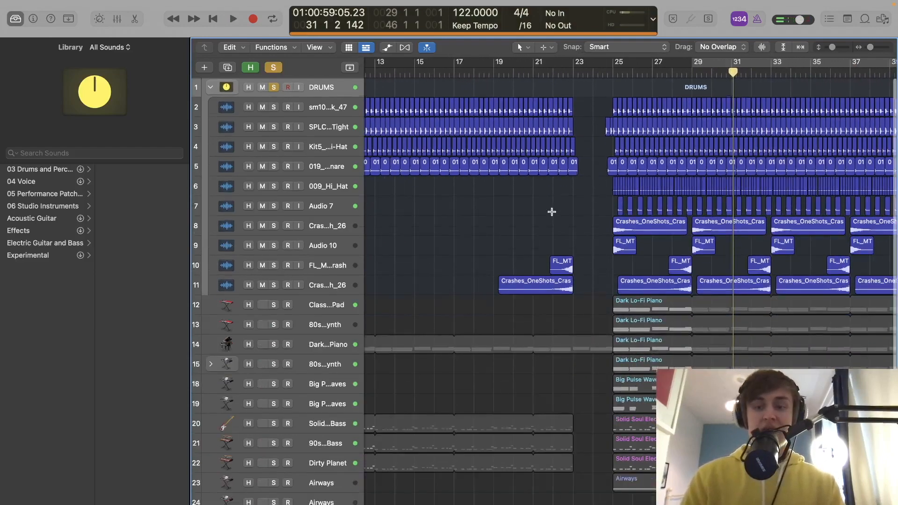
key("super+Up")
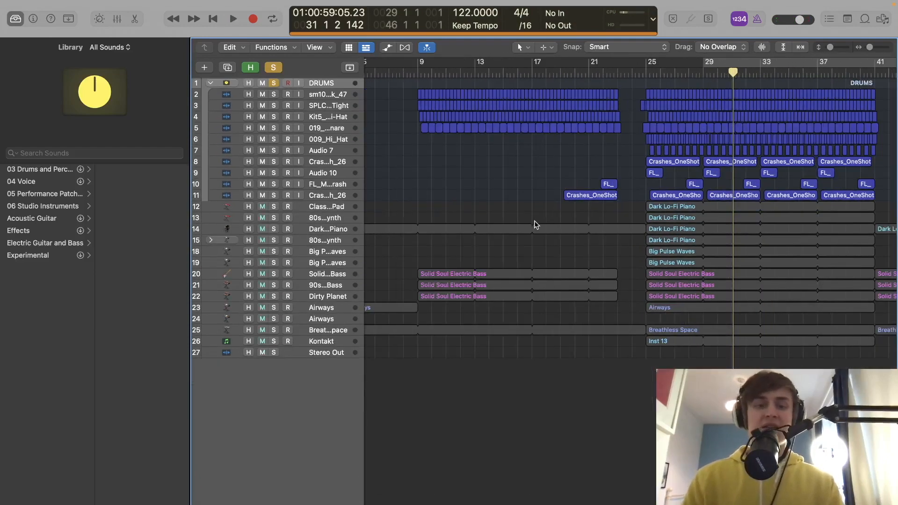
key("super+Left")
key("super+Left")
scroll(468, 243, "right", 3)
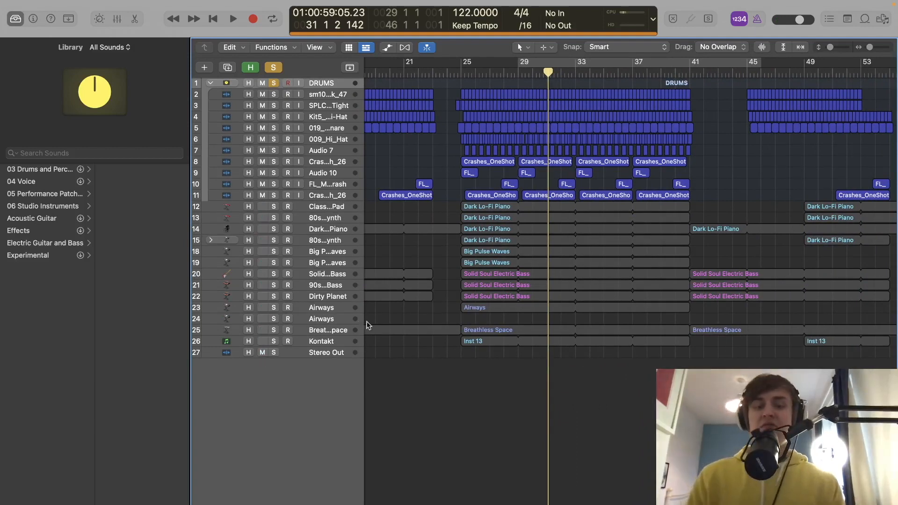
left_click_drag(274, 273, 279, 293)
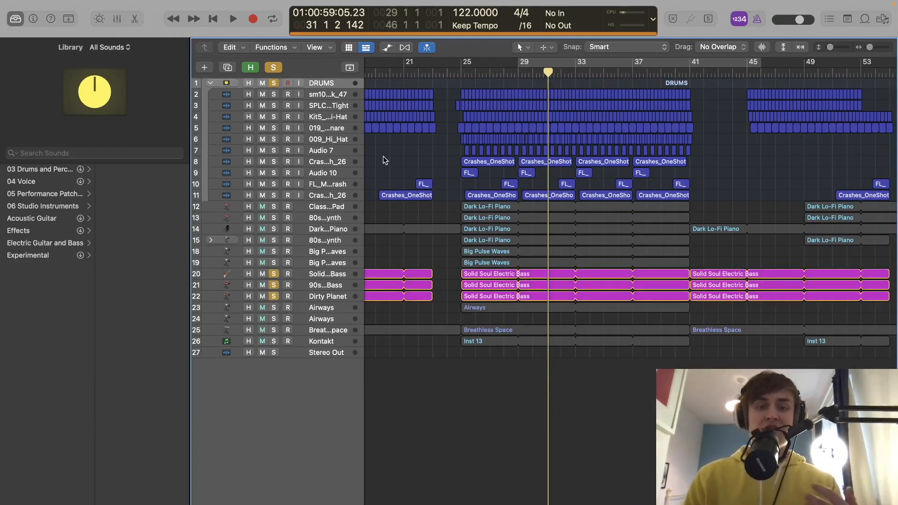
Clear all track solos, select the Solid Soul Electric Bass track and place the playhead at bar 9
left_click(274, 68)
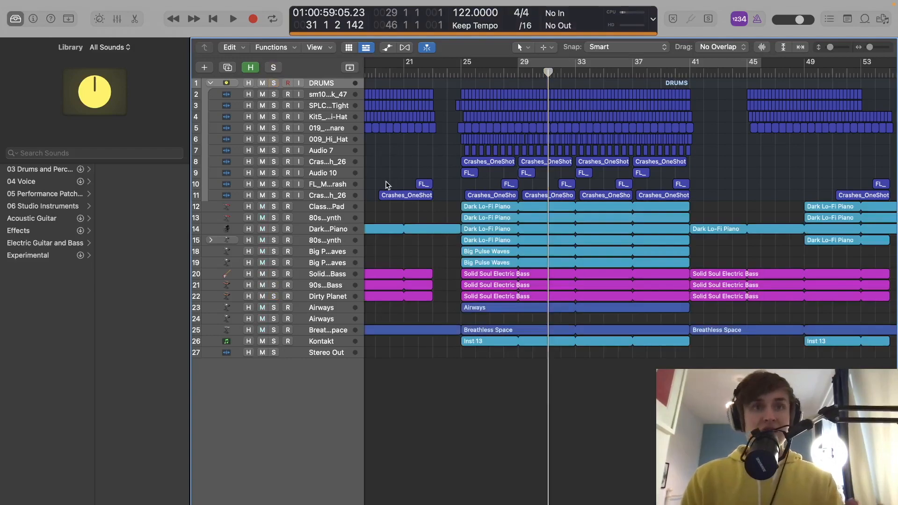
left_click(342, 275)
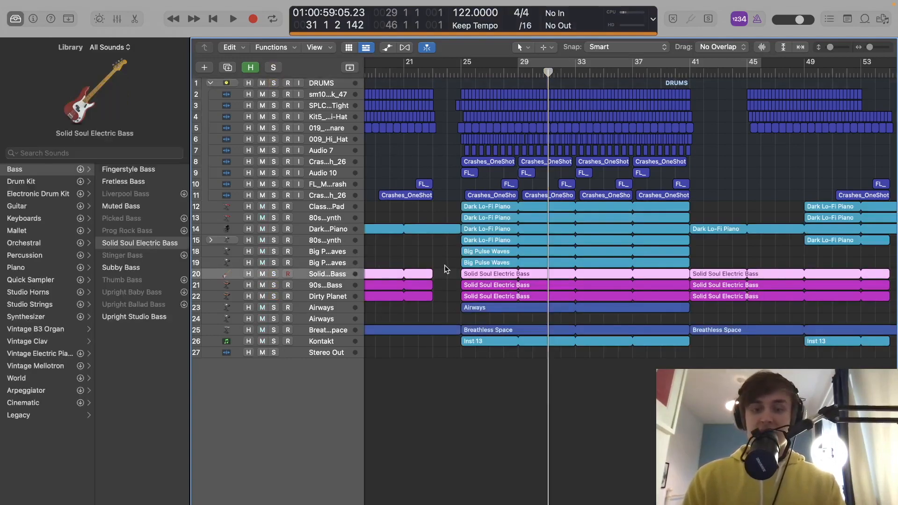
scroll(463, 255, "left", 10)
left_click(485, 73)
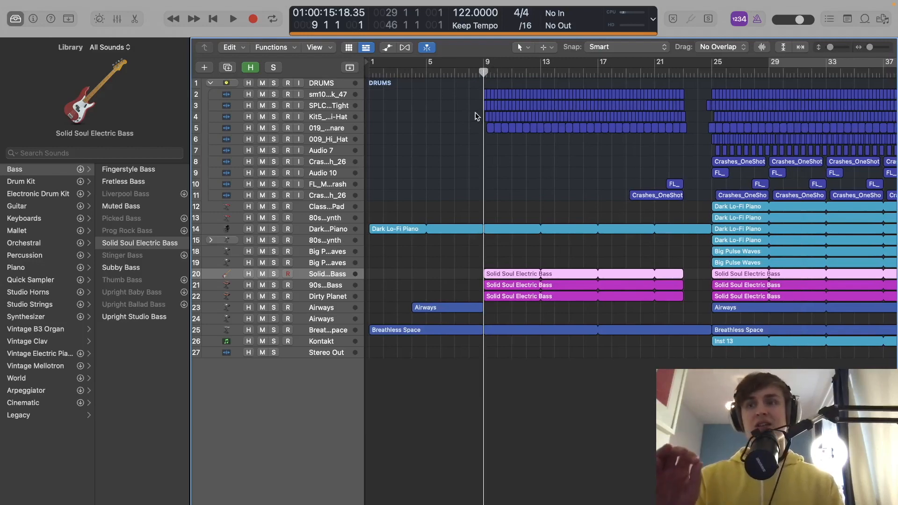
Solo the Solid Soul Electric Bass track and play it from bar 9
scroll(449, 176, "up", 5)
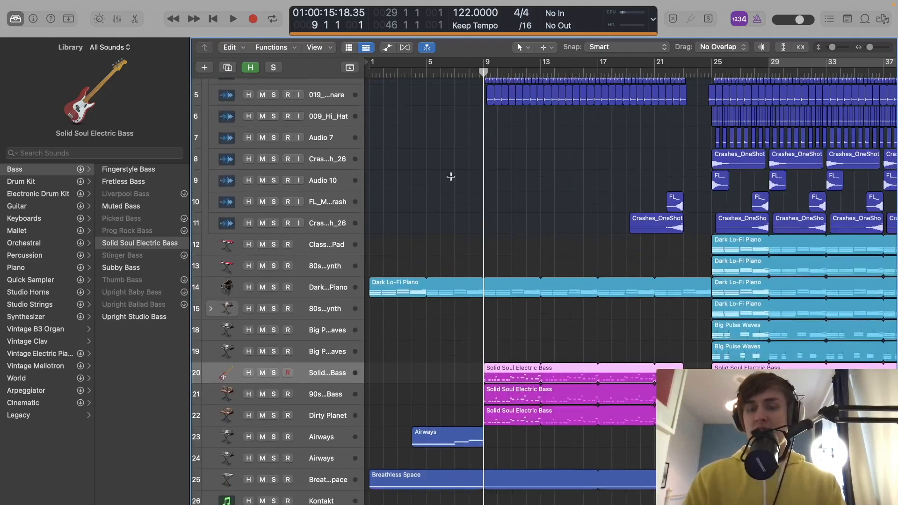
scroll(450, 176, "up", 5)
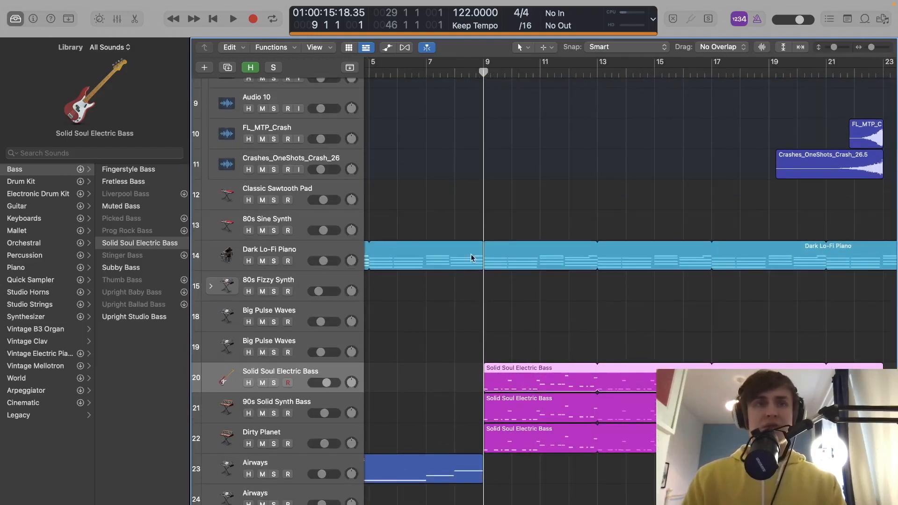
scroll(472, 255, "down", 4)
left_click(275, 285)
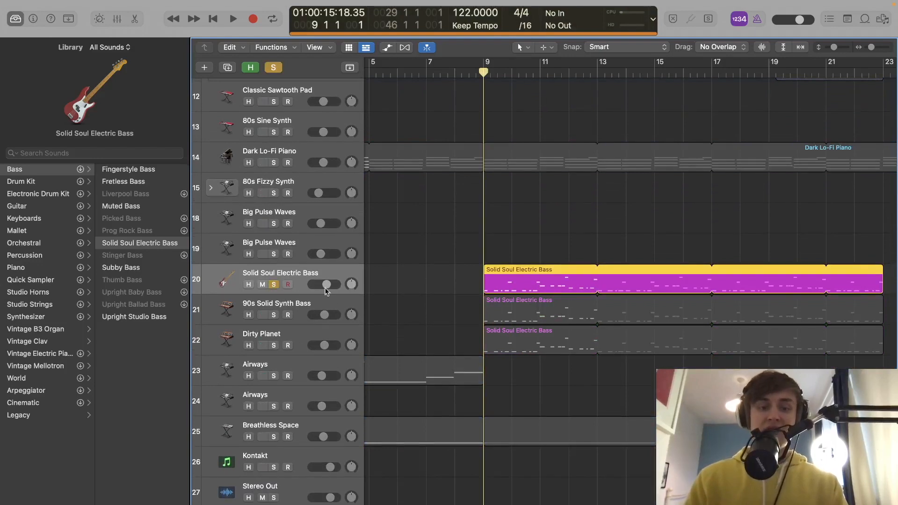
key("space")
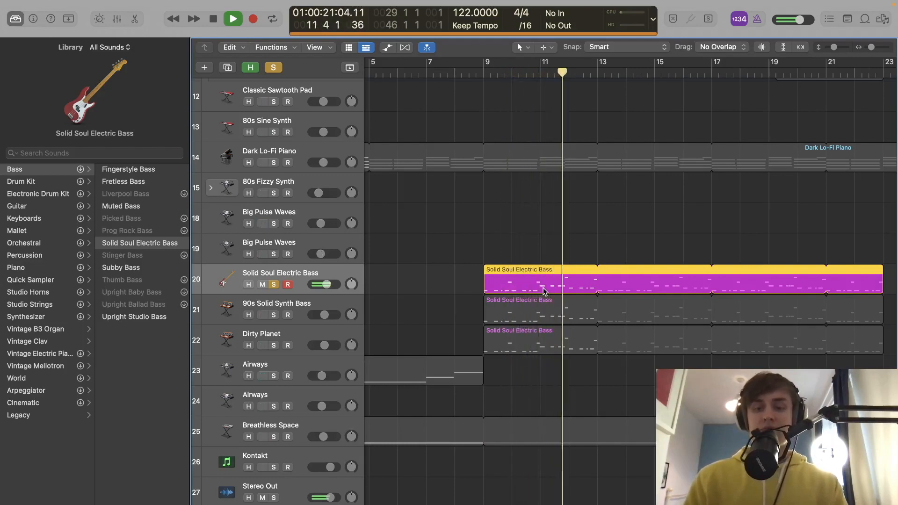
key("space")
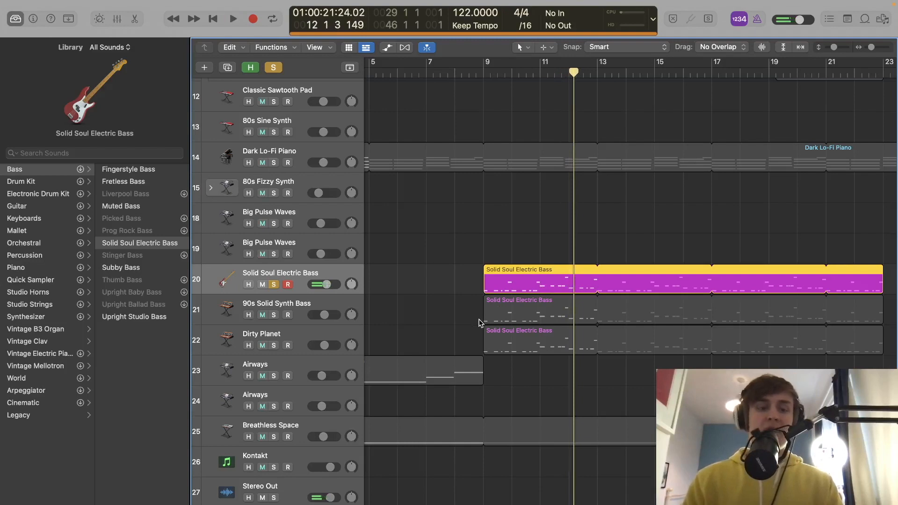
Add the 90s Solid Synth Bass to the solo, play both basses together and return the playhead to bar 9
left_click(324, 308)
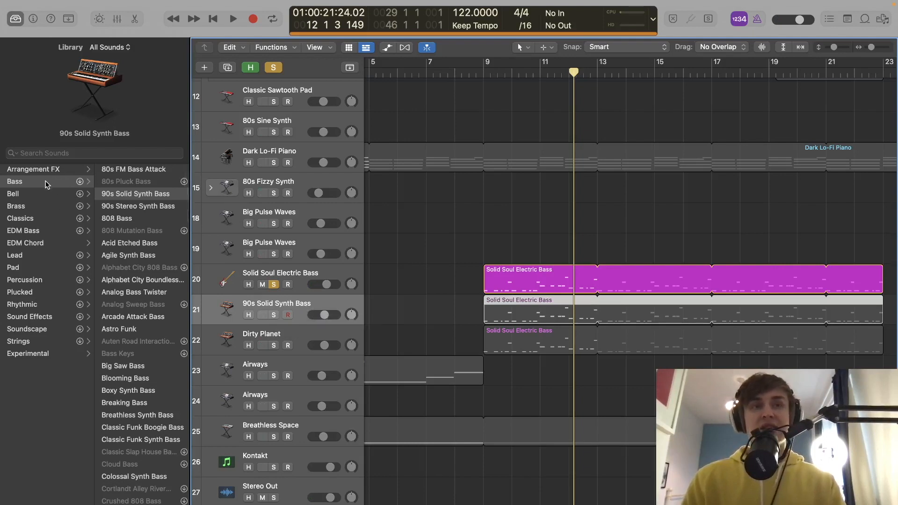
left_click(275, 316)
key("space")
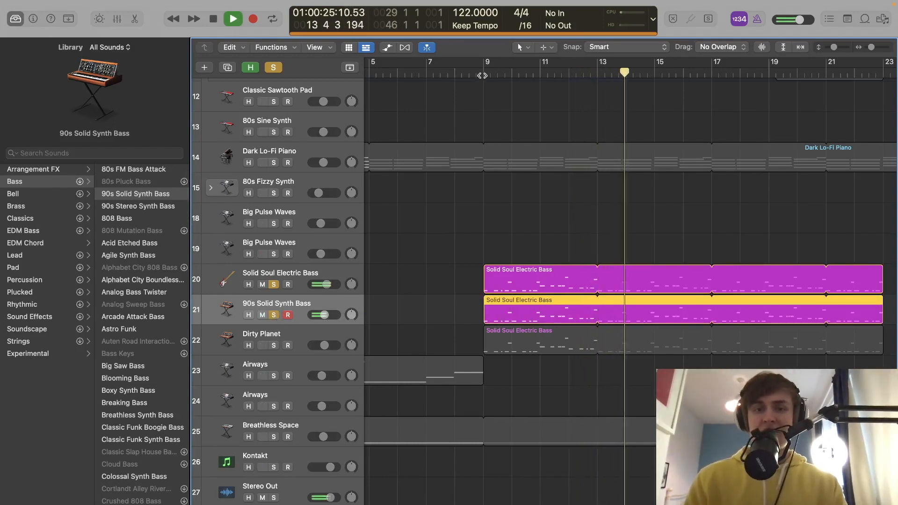
key("space")
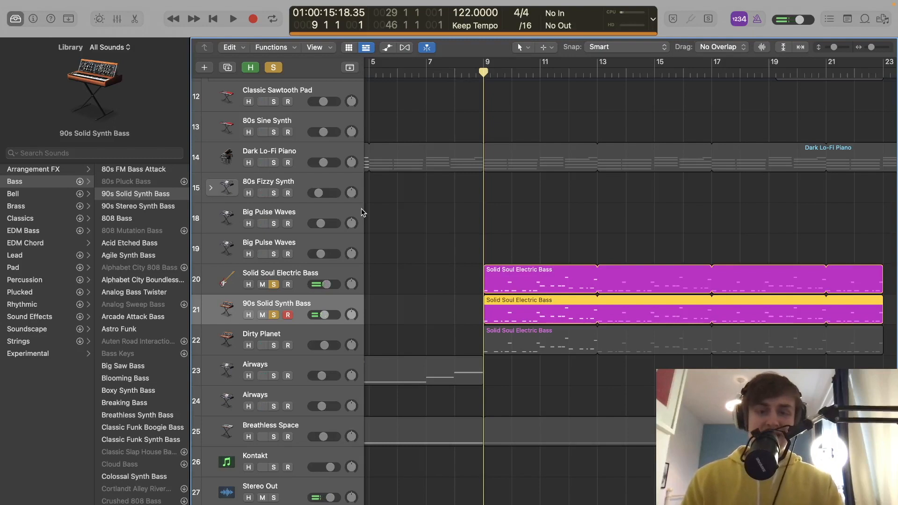
Solo the Dirty Planet track, remove the solo from the other two basses and play it alone
left_click(302, 332)
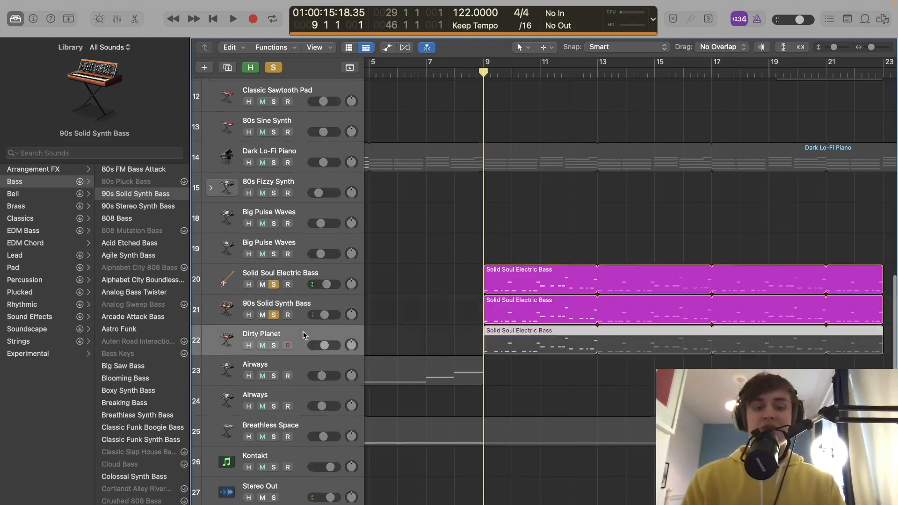
left_click(274, 345)
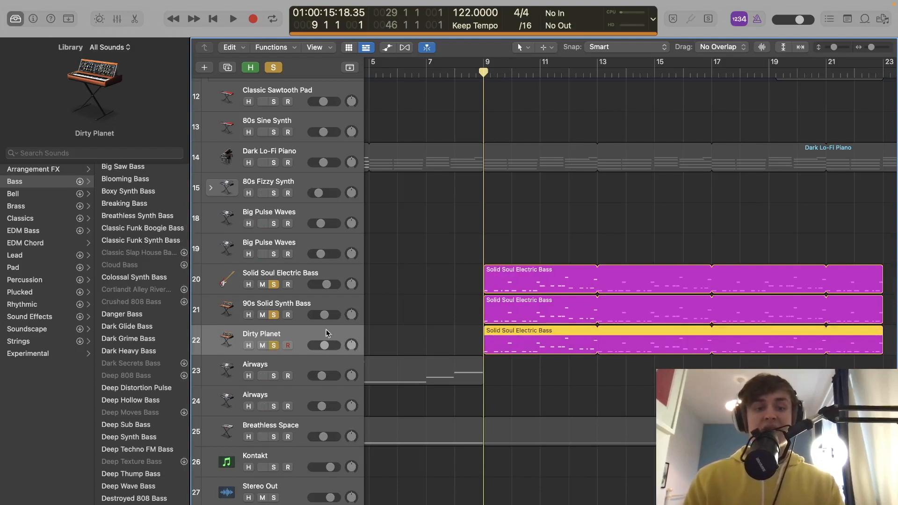
left_click(274, 315)
left_click(274, 285)
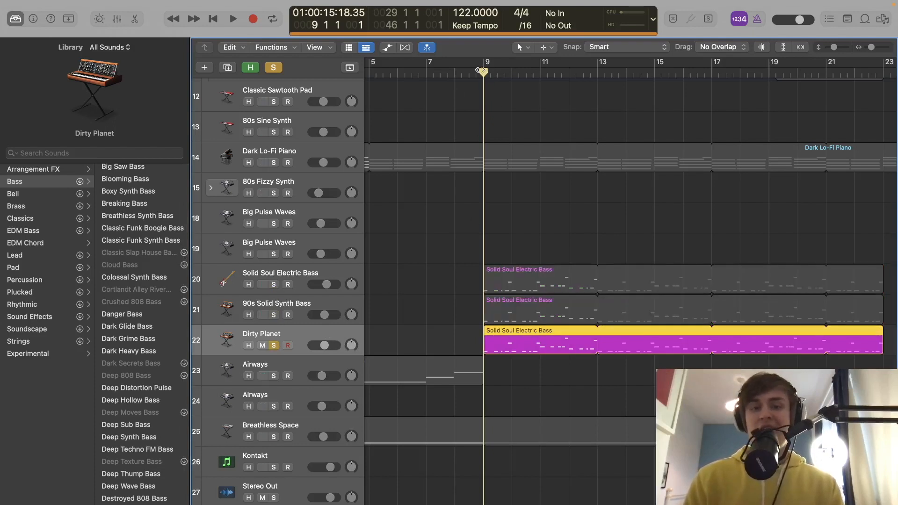
key("space")
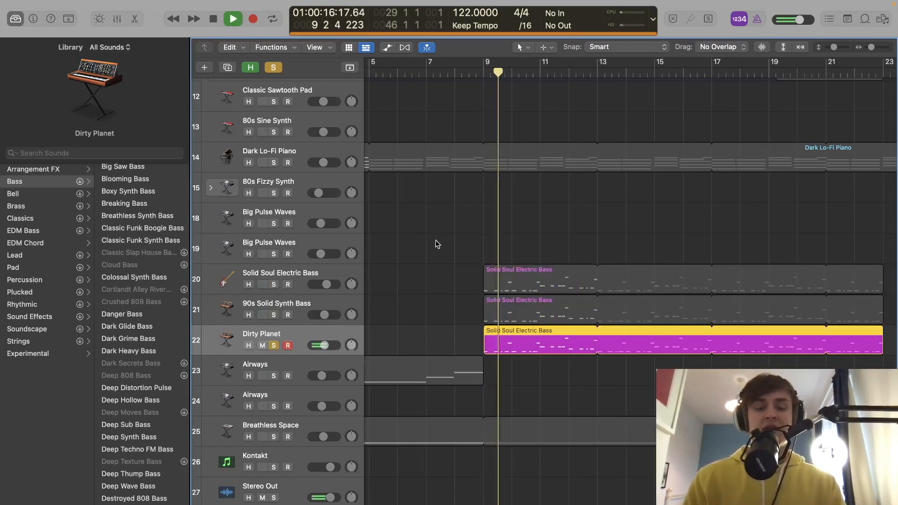
key("space")
Solo Solid Soul Electric Bass and 90s Solid Synth Bass again and play all three basses together
left_click(273, 284)
left_click(274, 315)
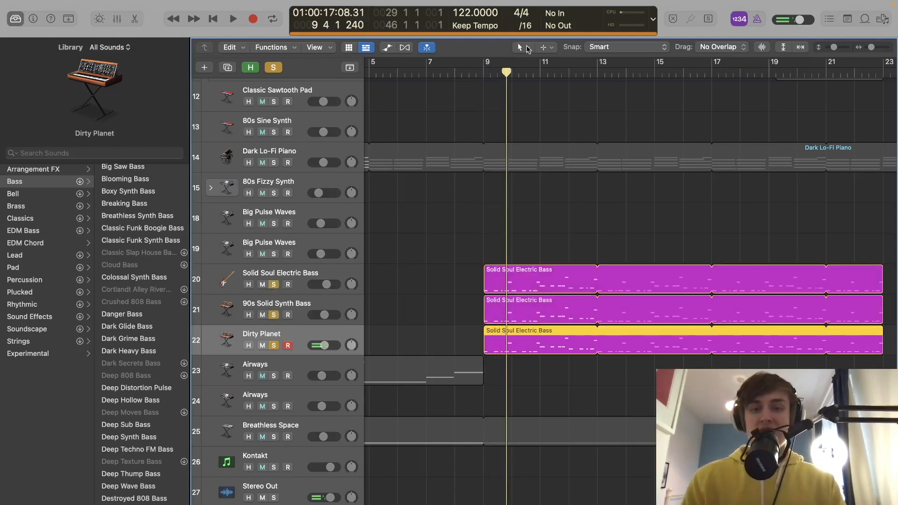
key("space")
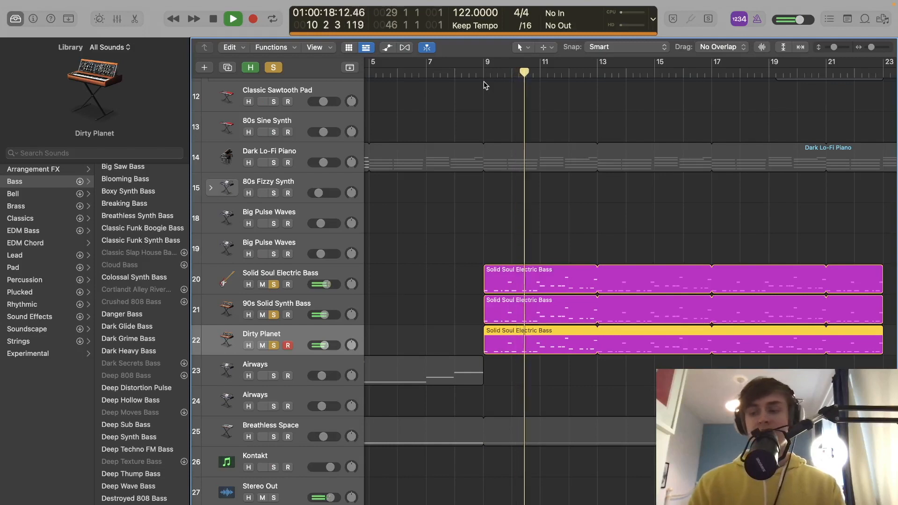
key("space")
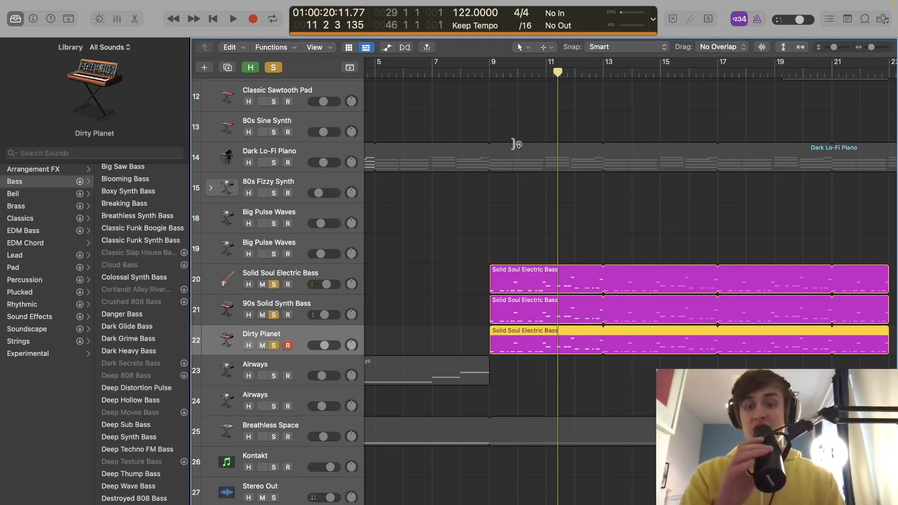
Add the drum and crash tracks and the Dark Lo-Fi Piano to the bass solo and play from bar 25
key("z")
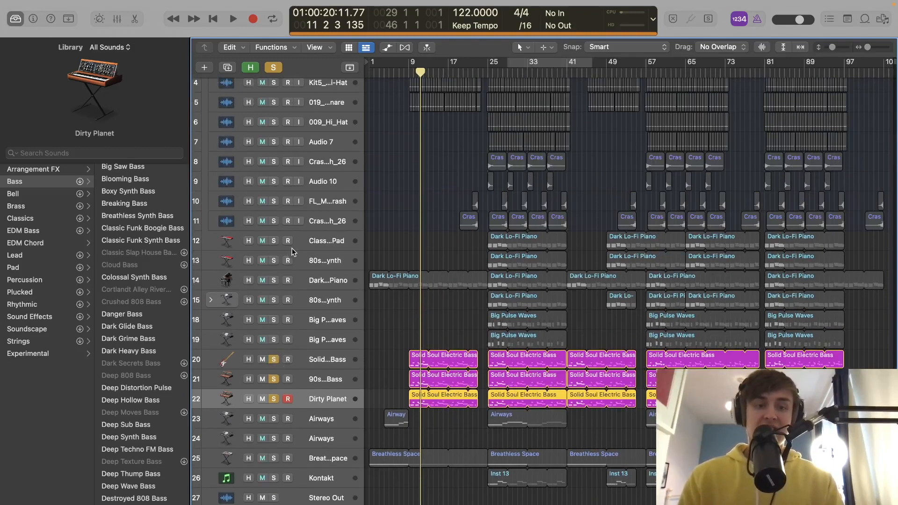
left_click_drag(275, 218, 274, 79)
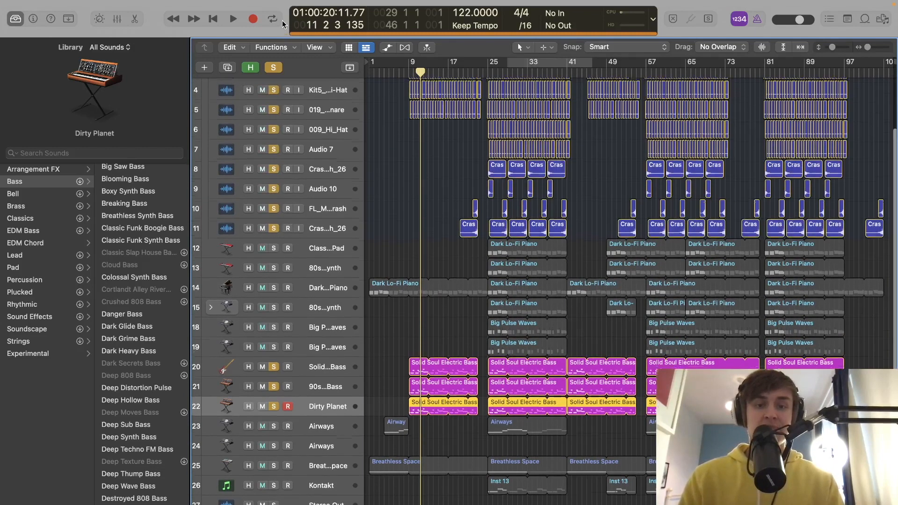
left_click(274, 291)
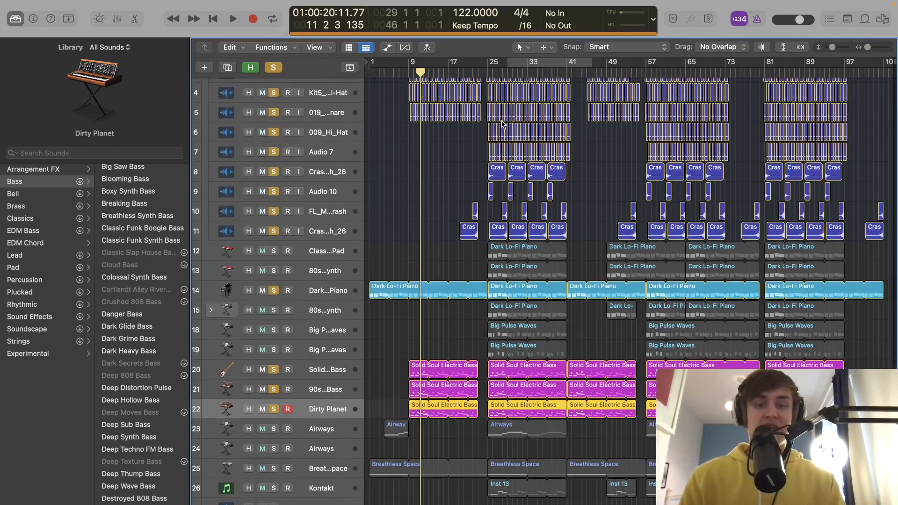
double_click(488, 75)
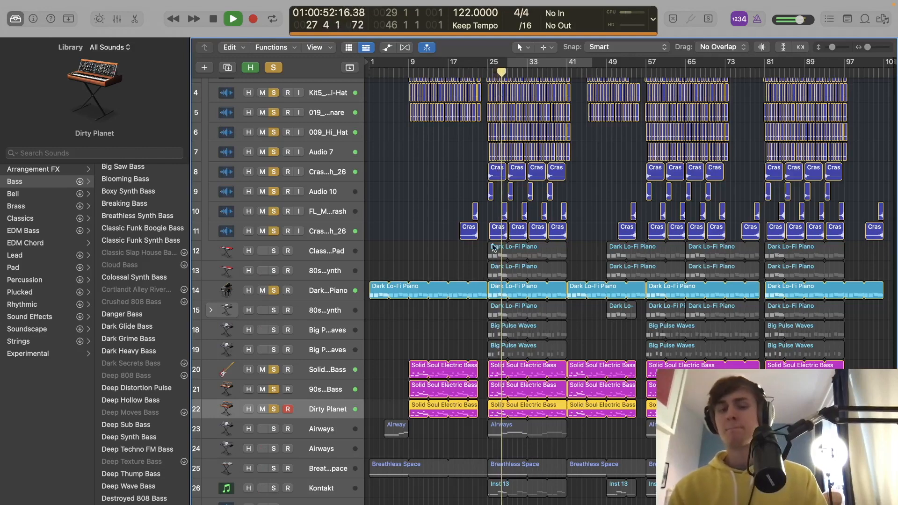
key("space")
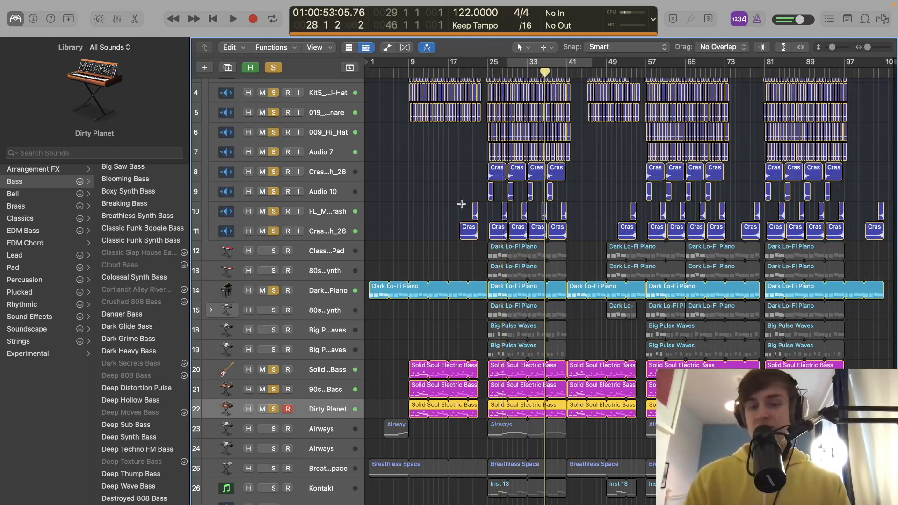
Set a cycle over bar 22 and listen to the reversed crashes at the end of the section
key("super+Right")
key("super+Right")
key("super+Right")
key("super+Right")
key("super+Right")
key("super+Right")
key("super+Down")
key("super+Down")
key("super+Down")
key("super+Down")
key("super+Right")
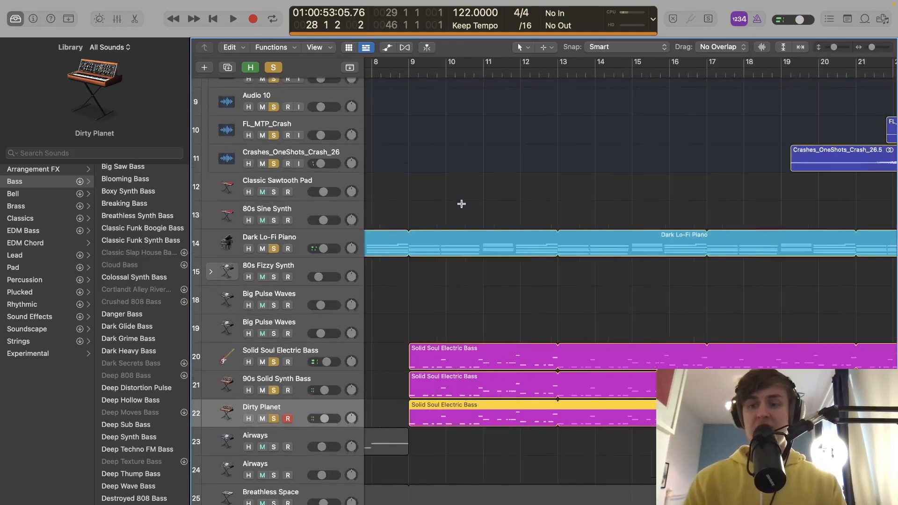
scroll(484, 211, "right", 10)
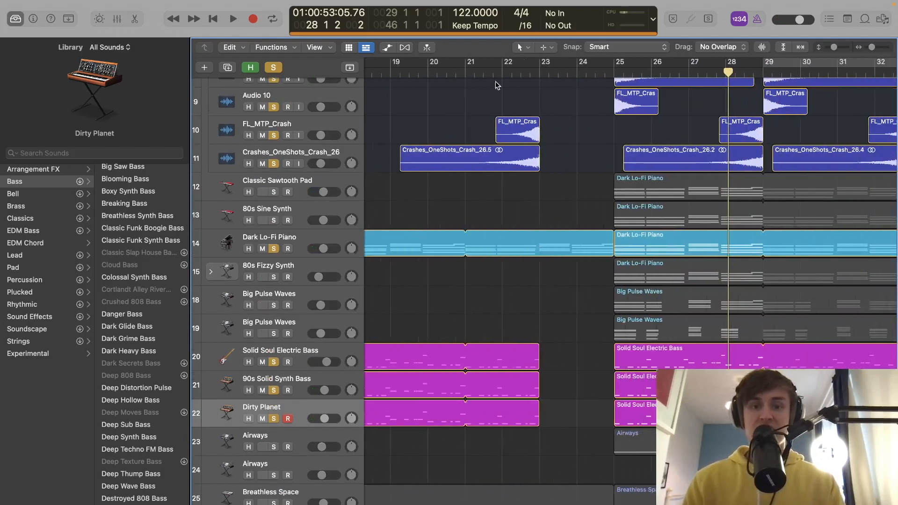
left_click_drag(504, 62, 537, 63)
key("space")
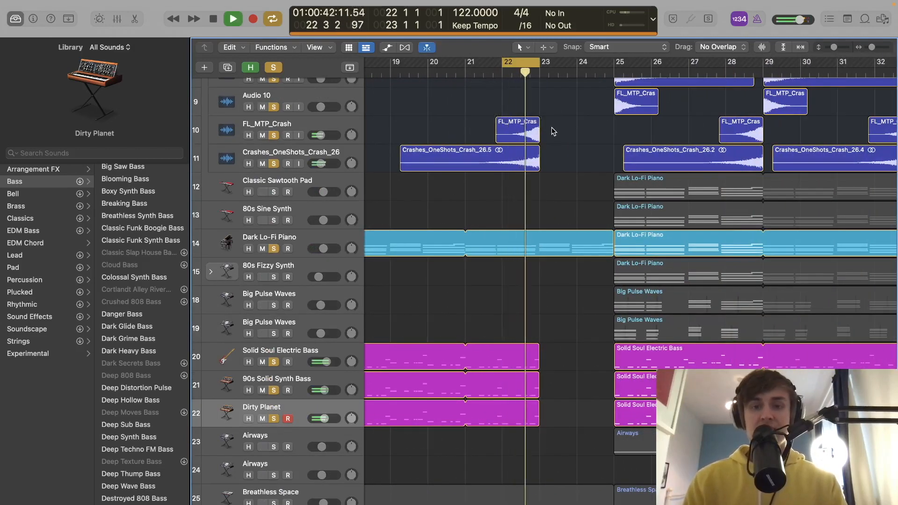
key("space")
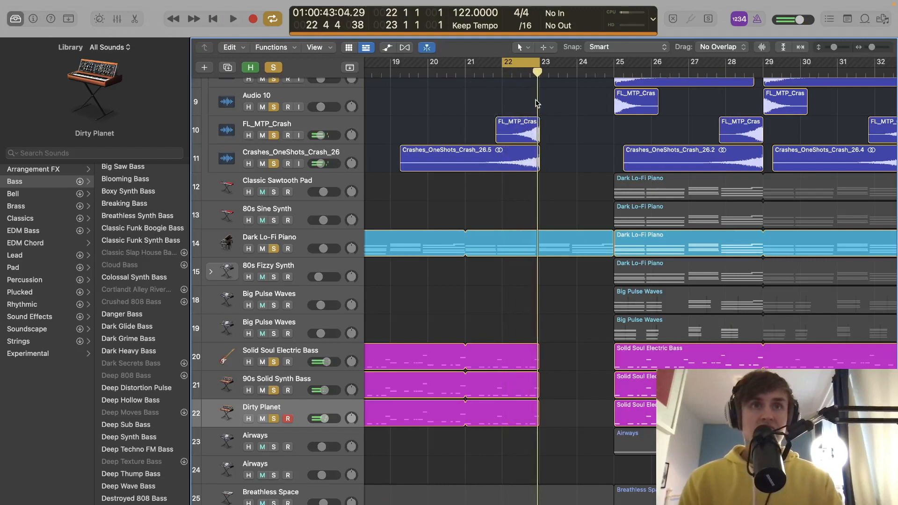
Select the Crashes_OneShots_Crash_26 region at bar 25 and try to reverse it
scroll(536, 104, "up", 10)
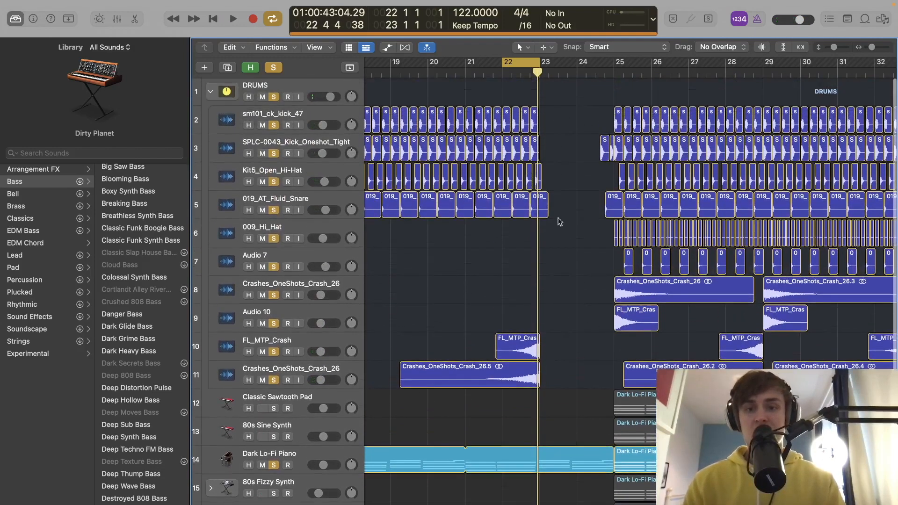
scroll(567, 245, "down", 5)
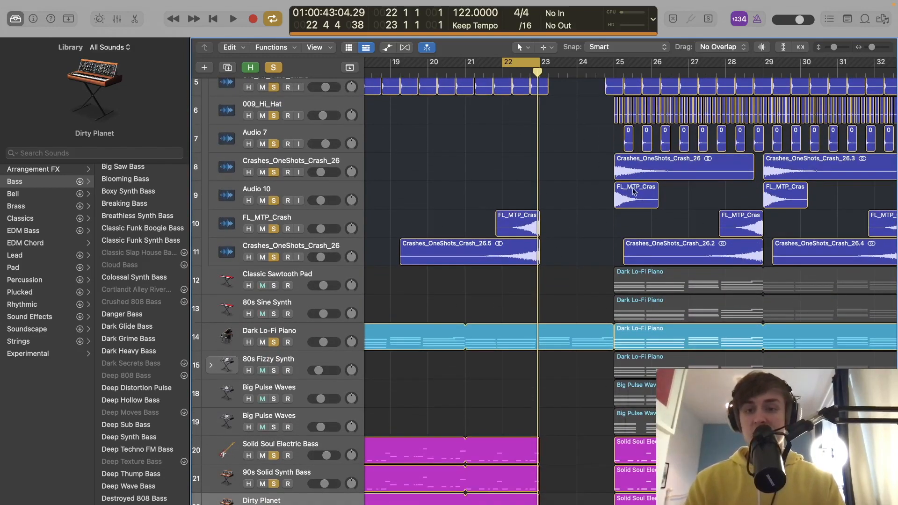
left_click(623, 175)
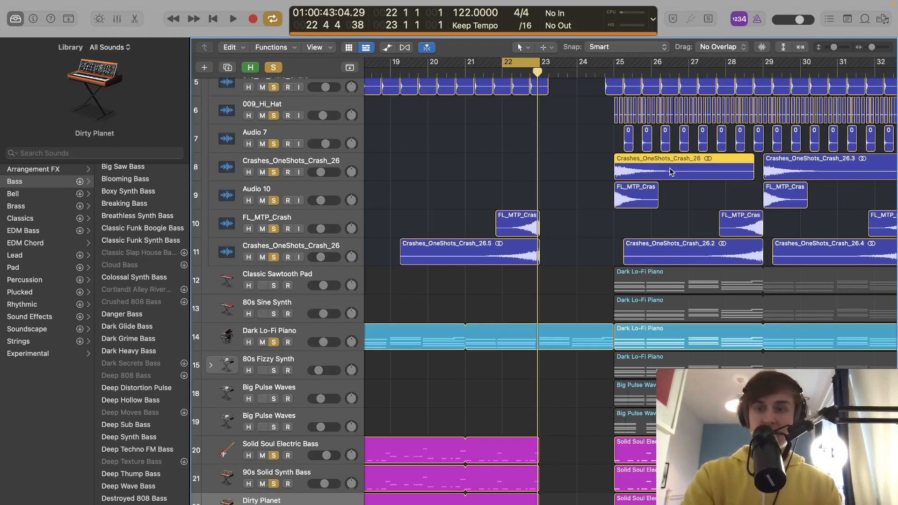
key("ctrl+shift+r")
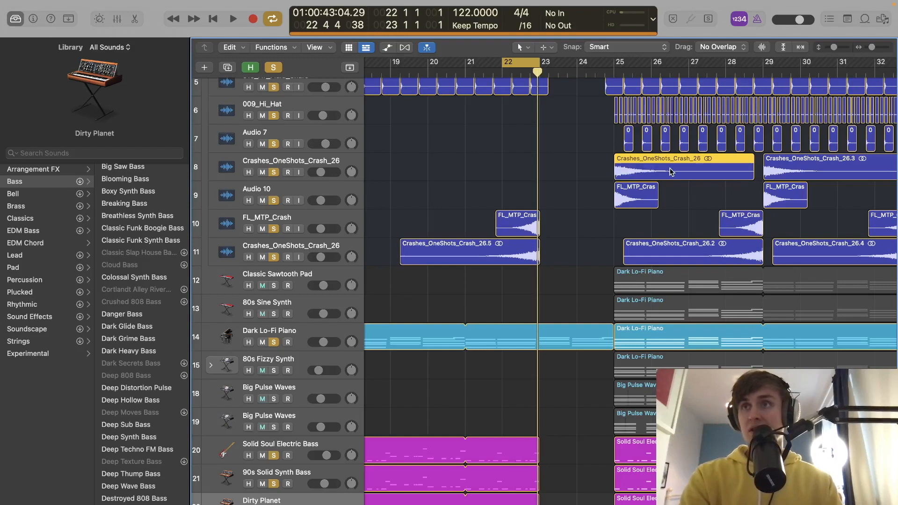
scroll(672, 172, "up", 1)
scroll(672, 172, "left", 1)
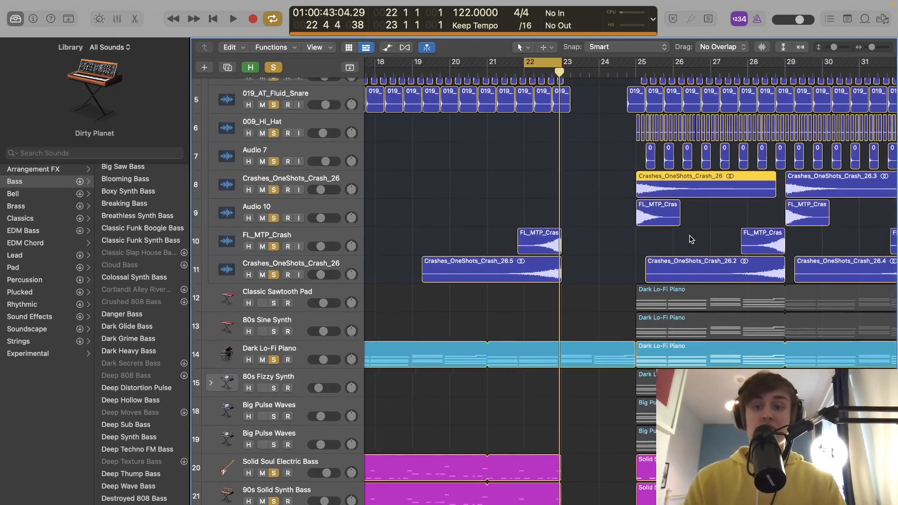
Turn off the cycle and look up the Reverse function for the Crashes_OneShots_Crash_26 region in the audio file editor
left_click(527, 63)
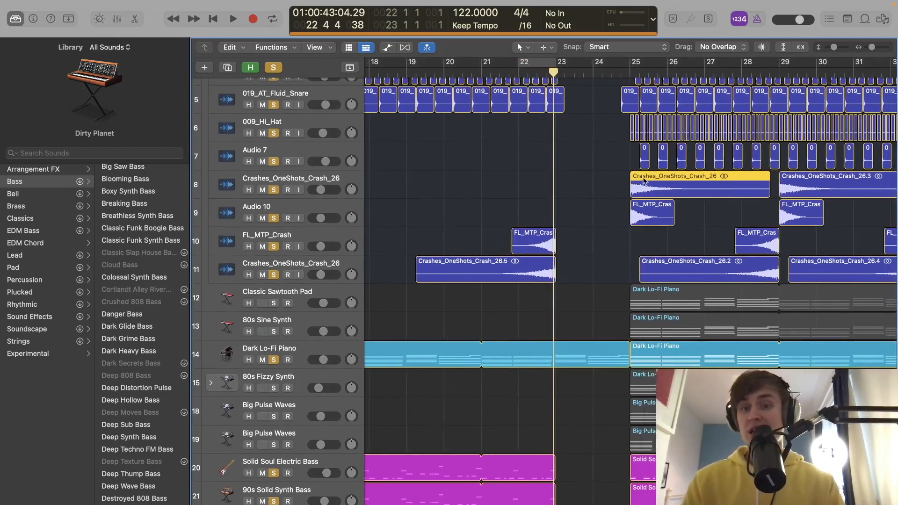
double_click(673, 183)
left_click(542, 170)
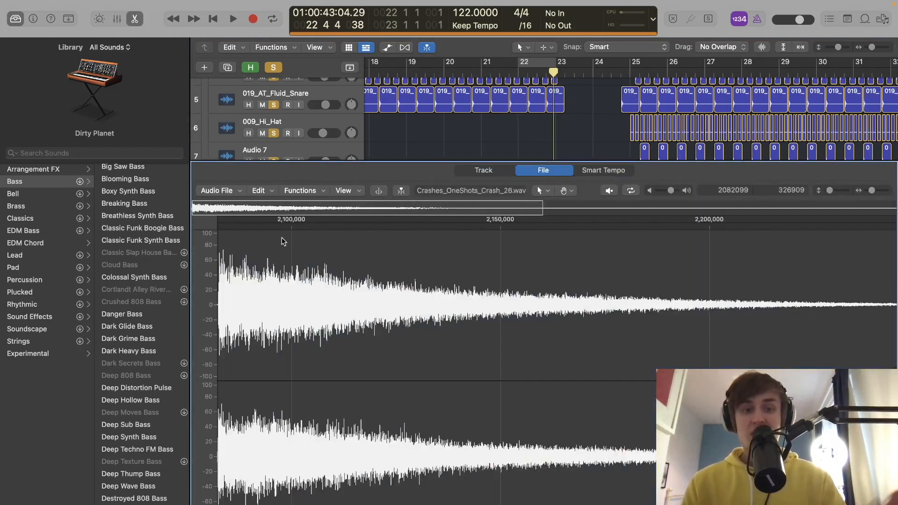
left_click(300, 191)
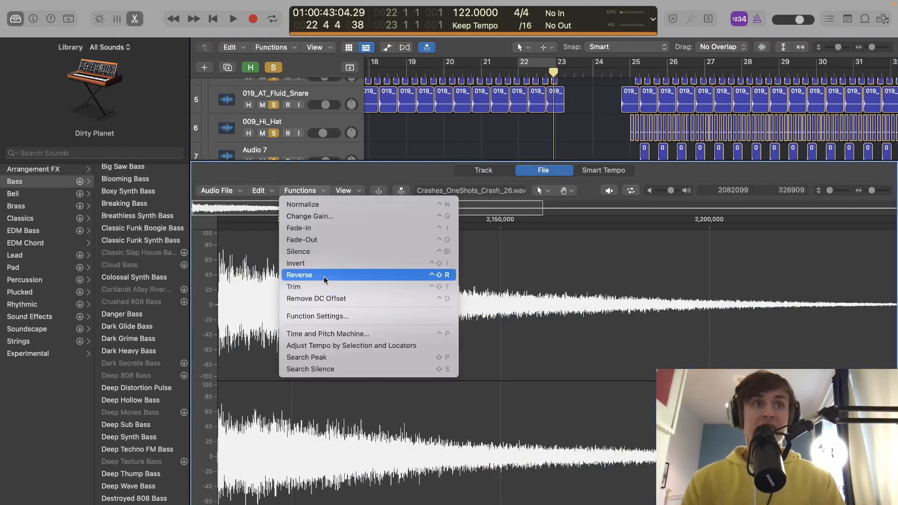
left_click(547, 150)
key("x")
key("x")
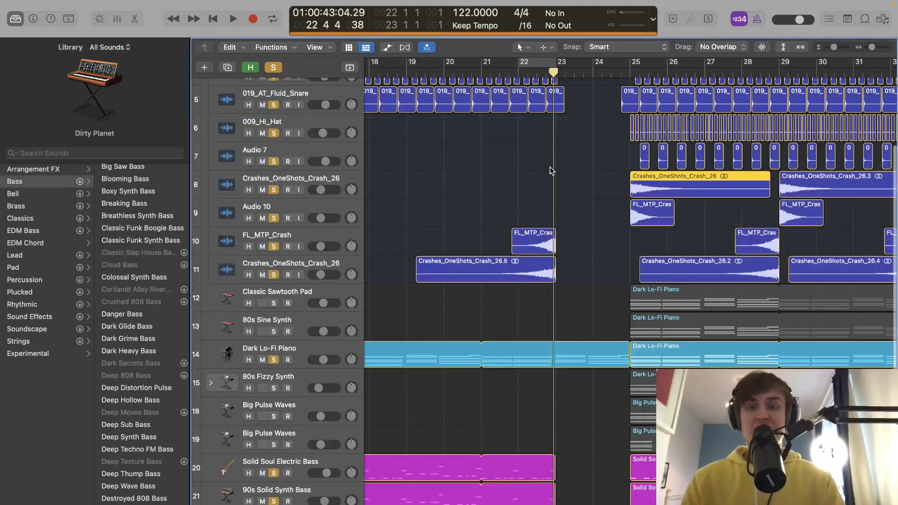
Show the whole arrangement and clear the solo from all tracks
key("z")
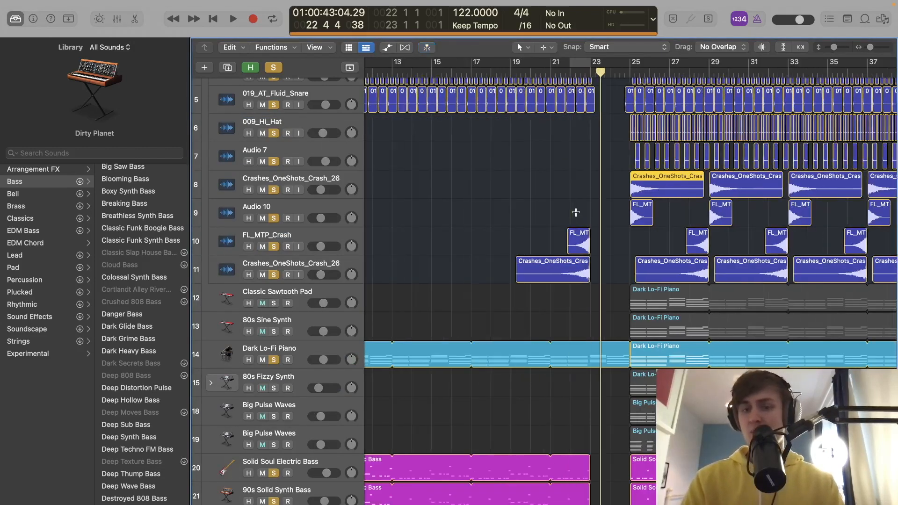
scroll(576, 213, "down", 5)
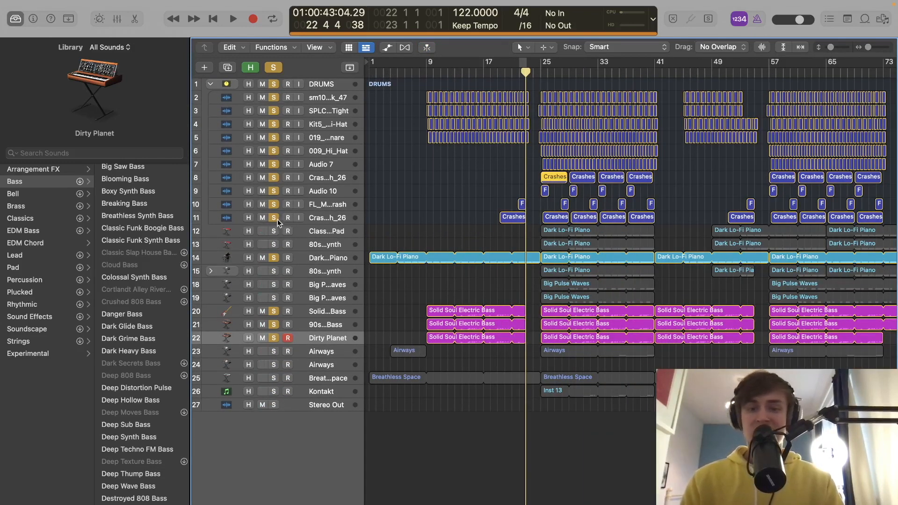
left_click_drag(275, 218, 274, 190)
left_click(274, 68)
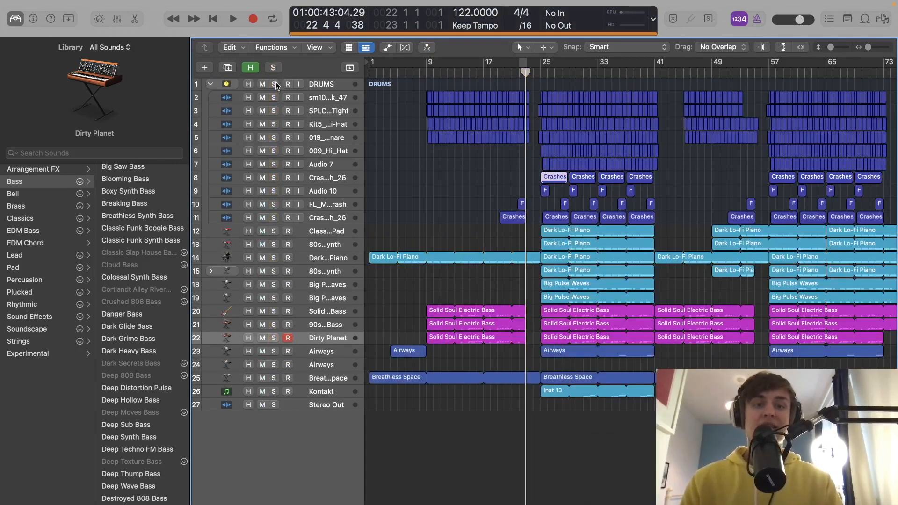
left_click(274, 259)
left_click(273, 258)
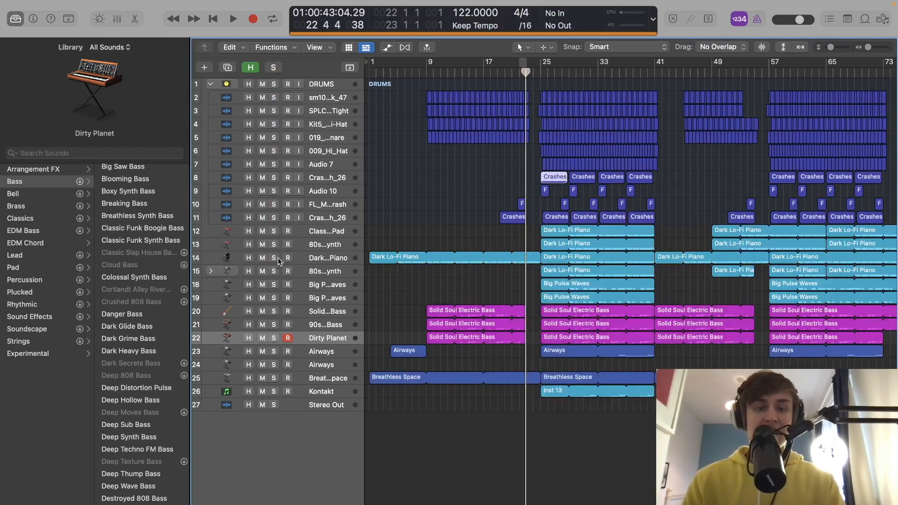
Solo the 80s Sine Synth track and play it into the section starting at bar 25
left_click(311, 245)
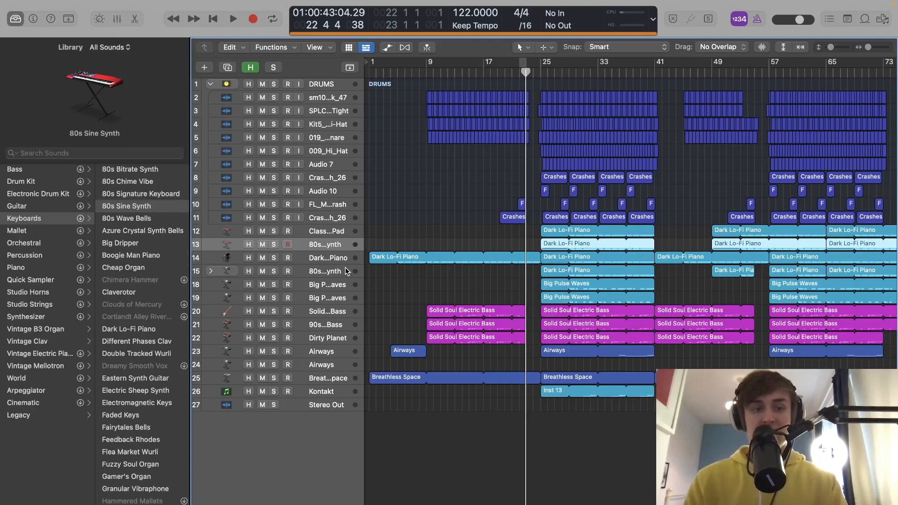
left_click(273, 245)
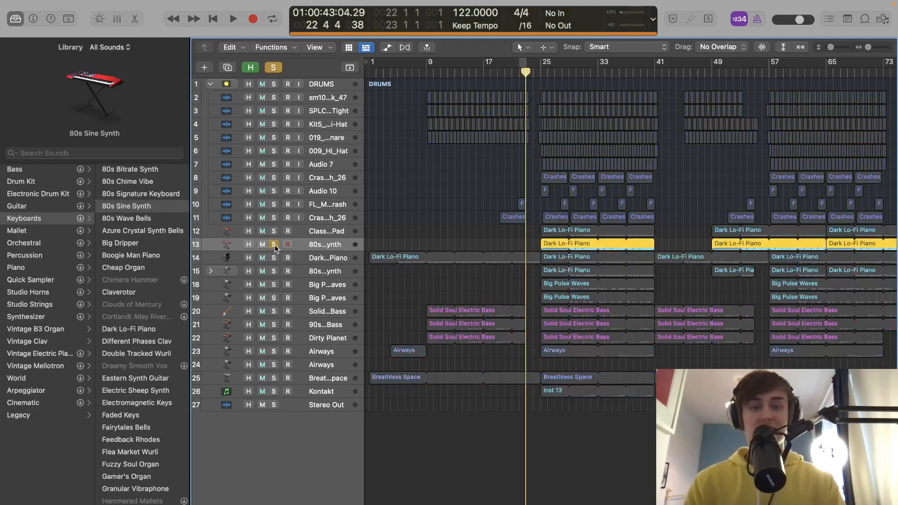
key("space")
key("super+Down")
key("super+Down")
key("super+Down")
key("super+Down")
key("super+Down")
key("super+Down")
key("super+Down")
key("super+Down")
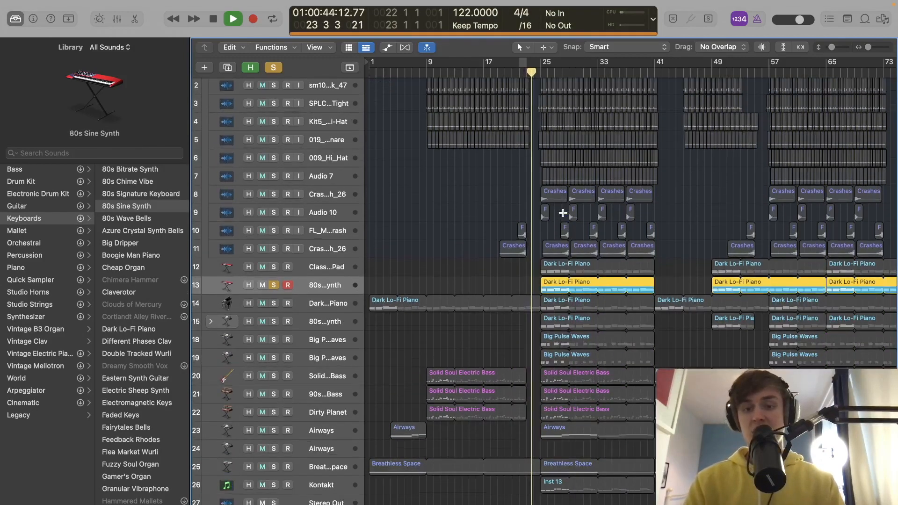
key("super+Right")
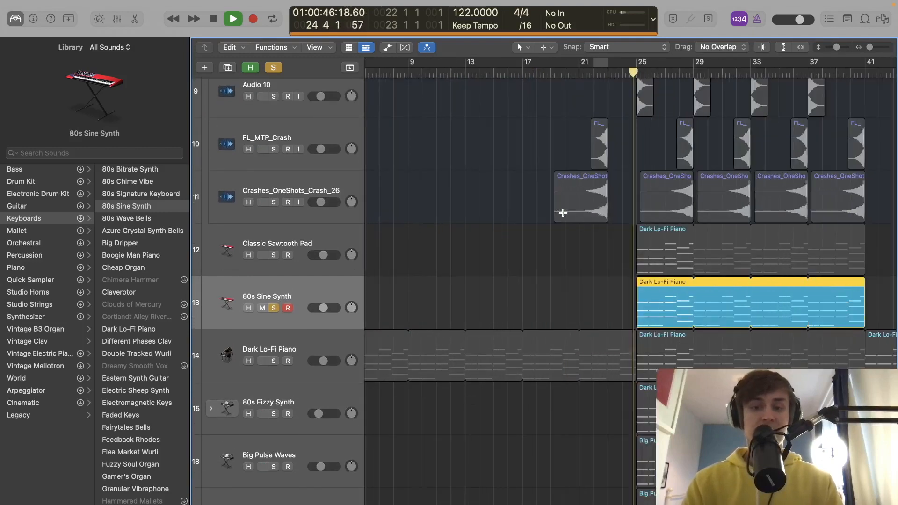
key("super+Right")
scroll(679, 307, "right", 5)
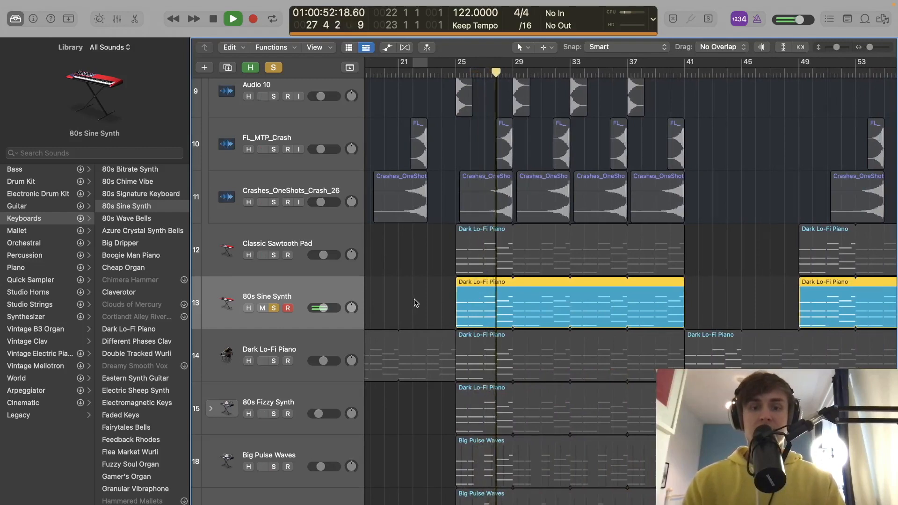
key("space")
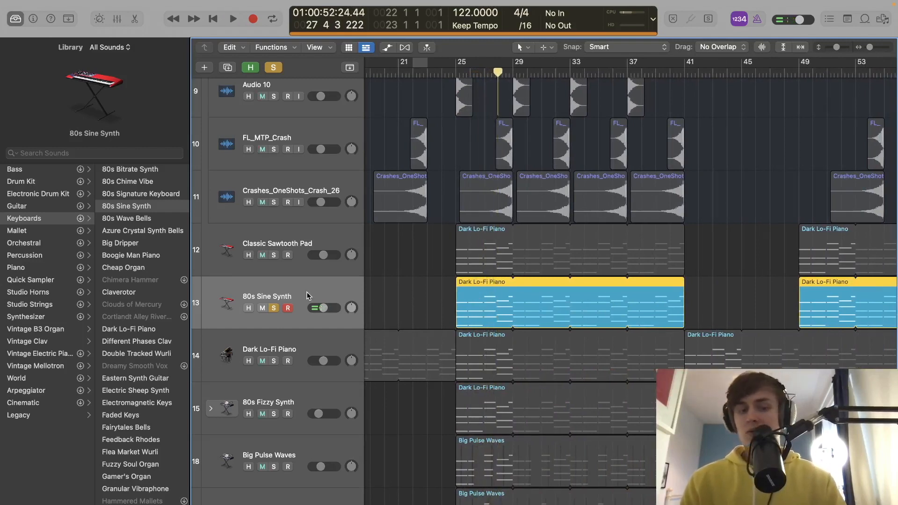
Inspect the Compressor and its side chain source on the 80s Sine Synth channel in the mixer
key("x")
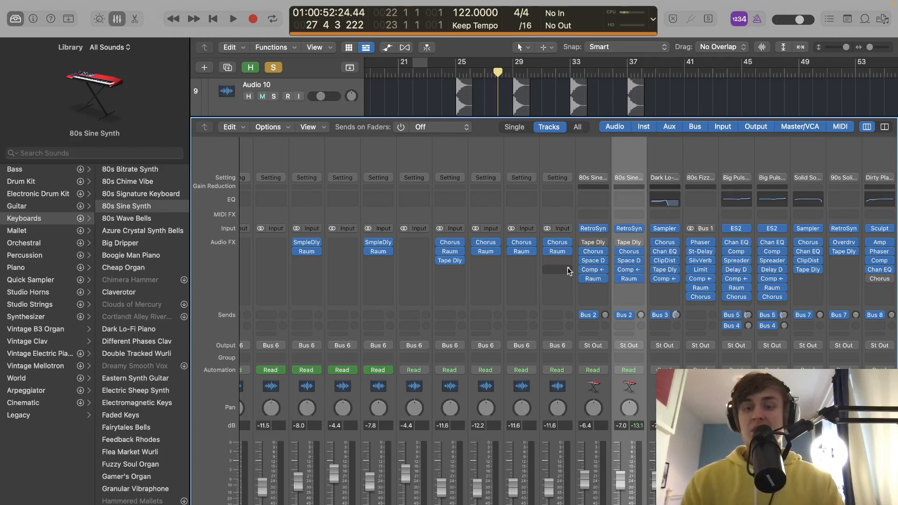
left_click(629, 270)
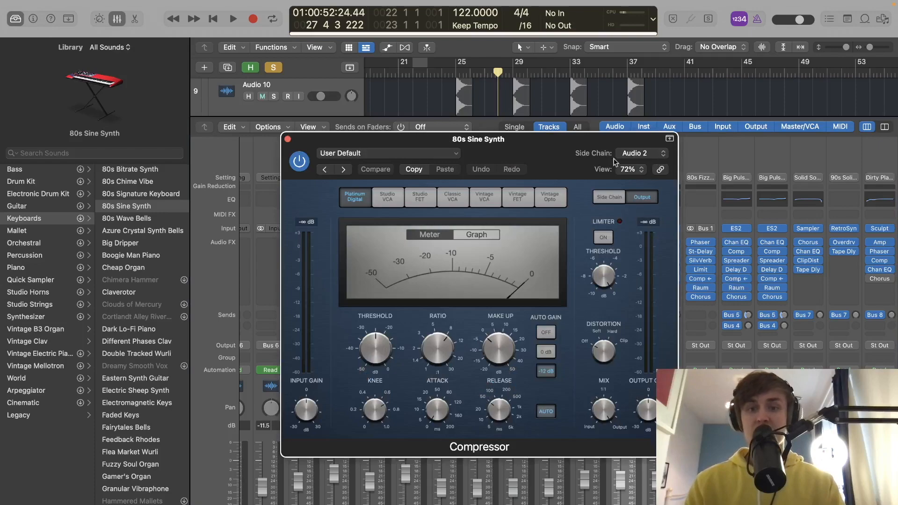
left_click(287, 140)
key("x")
Select the sm101_ck_kick_47 track and examine in the mixer how it feeds the synth channels' side-chain compressors
scroll(358, 224, "up", 10)
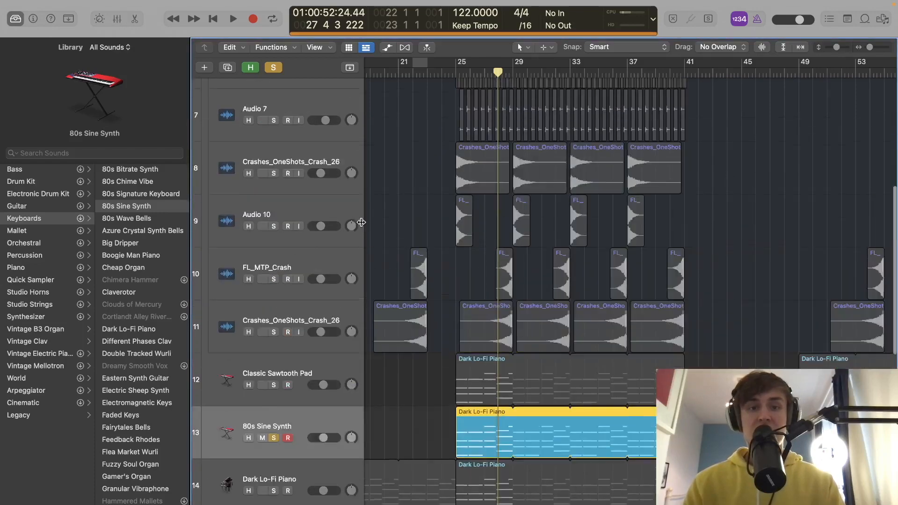
scroll(383, 237, "down", 5)
scroll(388, 235, "up", 5)
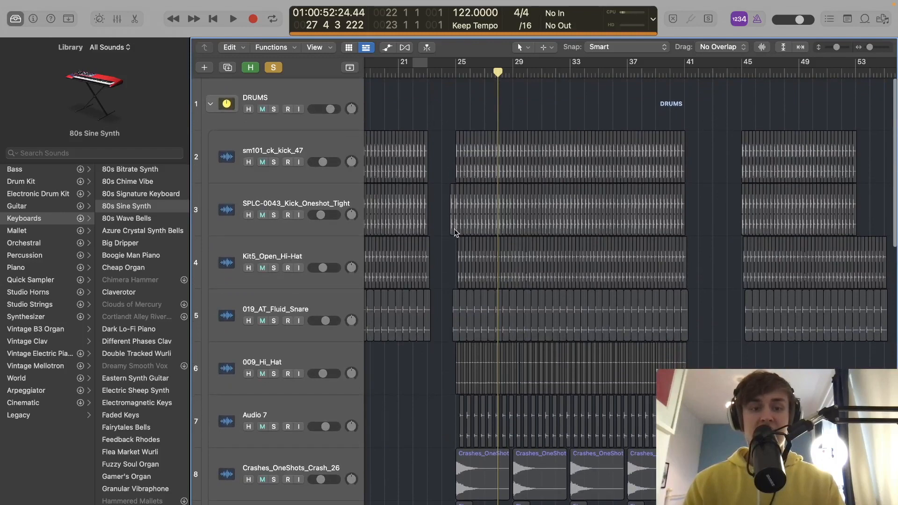
left_click(302, 172)
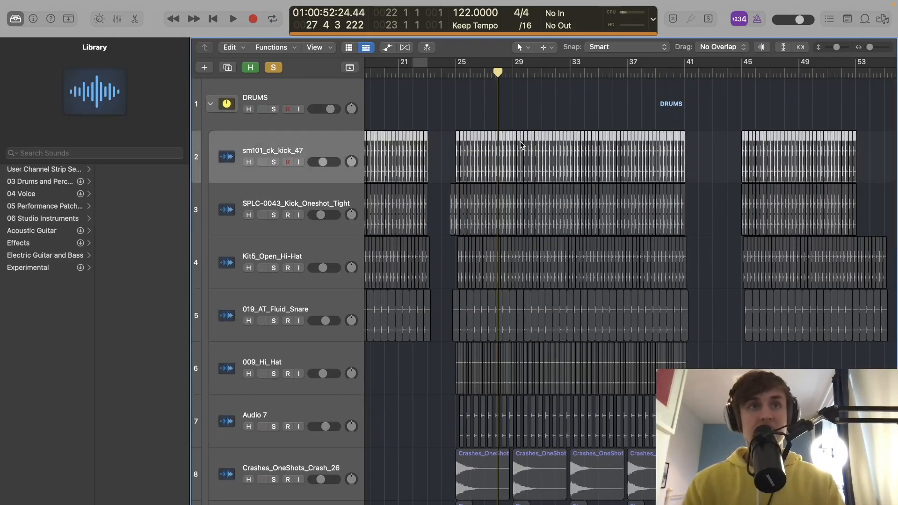
key("x")
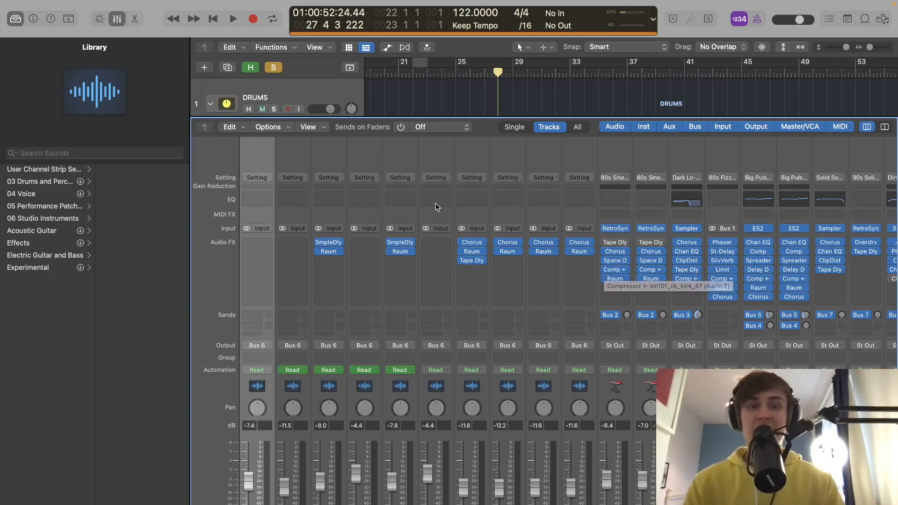
left_click(117, 19)
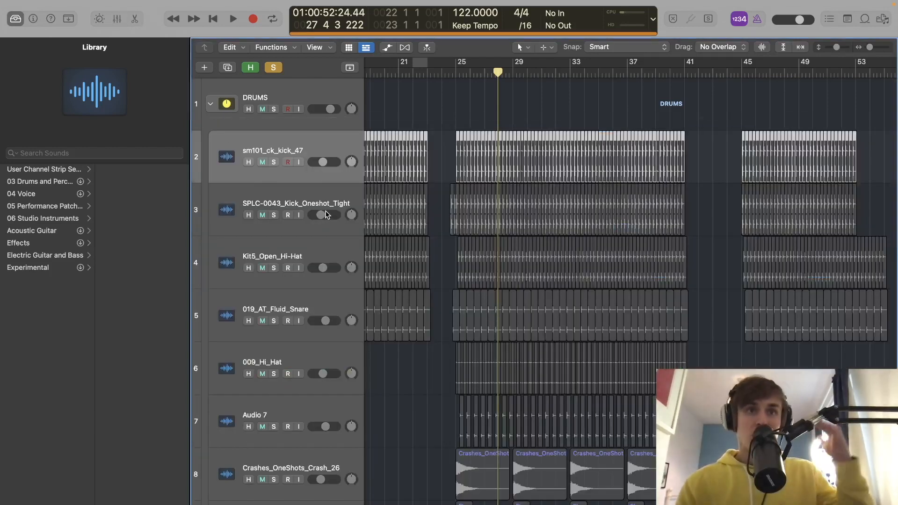
Select the 80s Sine Synth track and listen to it soloed again from bar 25
scroll(395, 225, "down", 10)
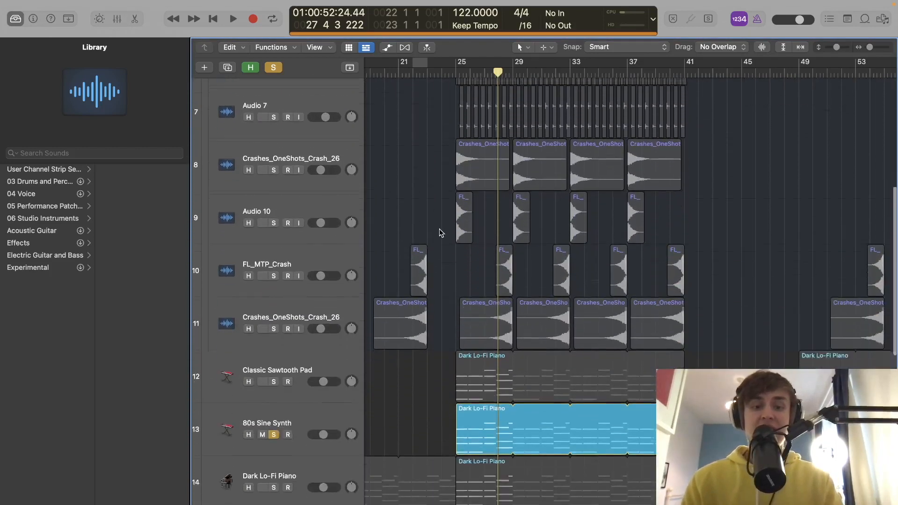
left_click(299, 215)
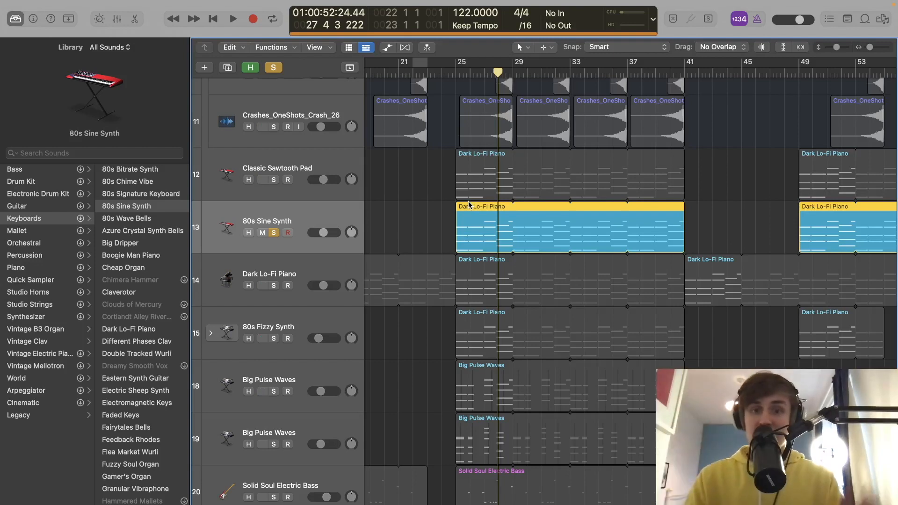
left_click(461, 71)
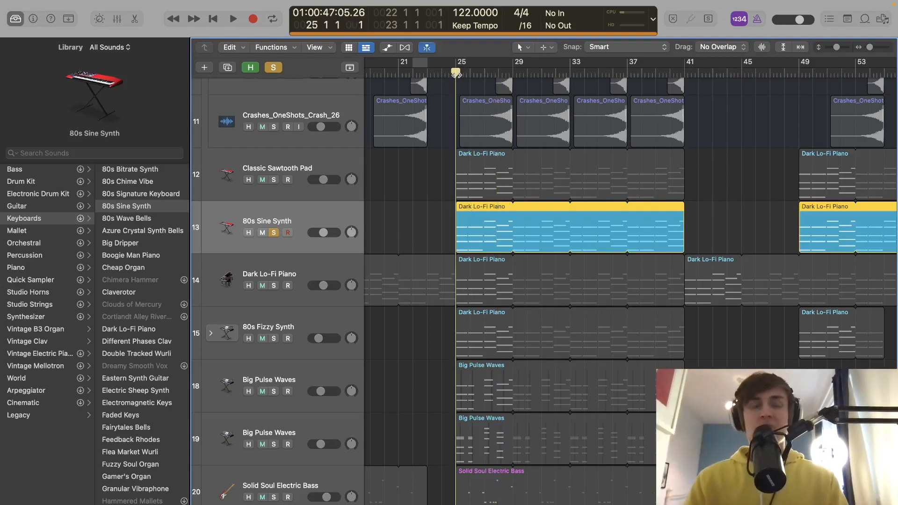
key("space")
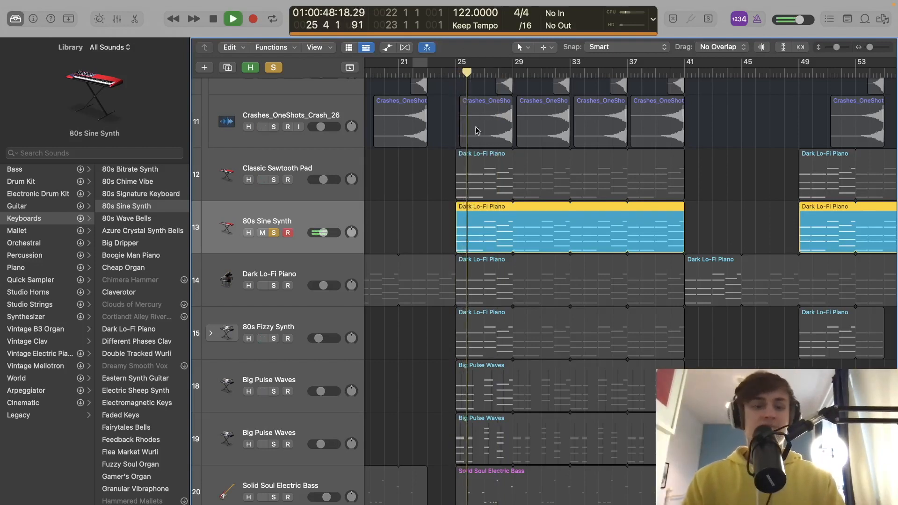
key("space")
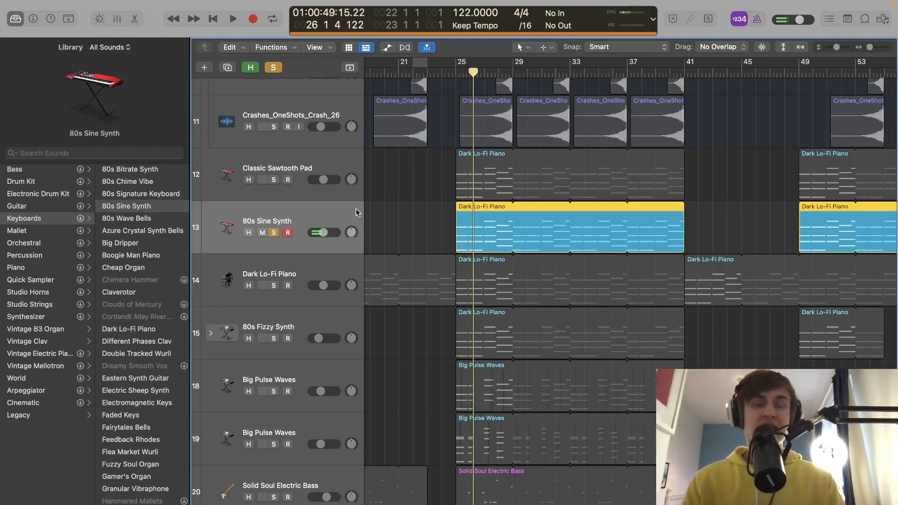
Switch the solo to the Classic Sawtooth Pad, add the 80s Sine Synth during playback and listen to both together
left_click(314, 168)
left_click(273, 233)
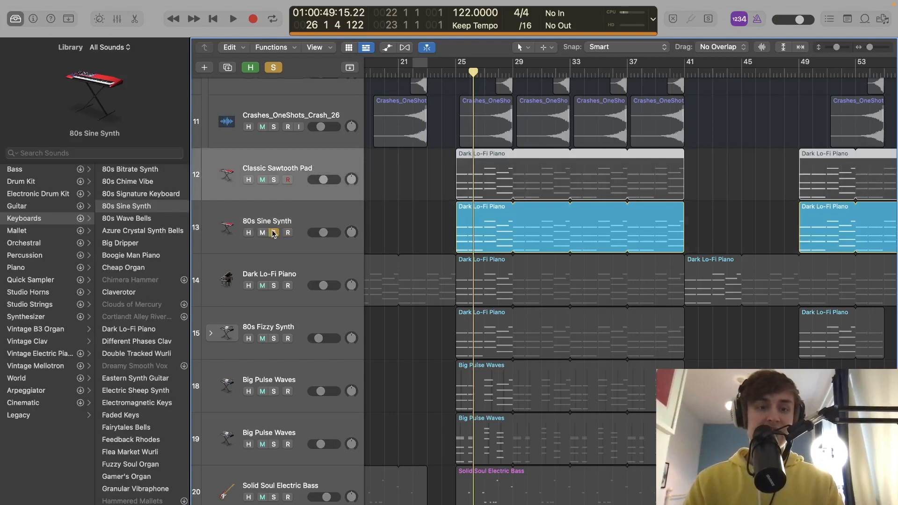
left_click(274, 180)
key("space")
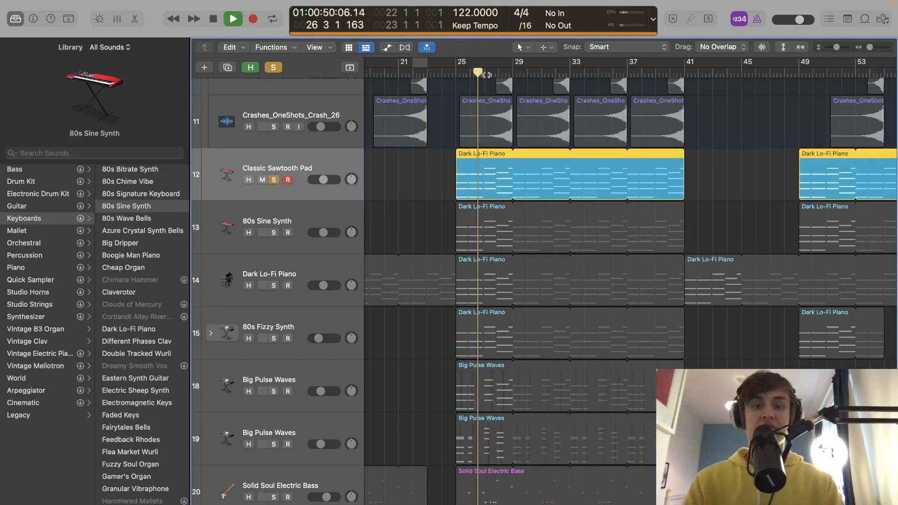
left_click(275, 233)
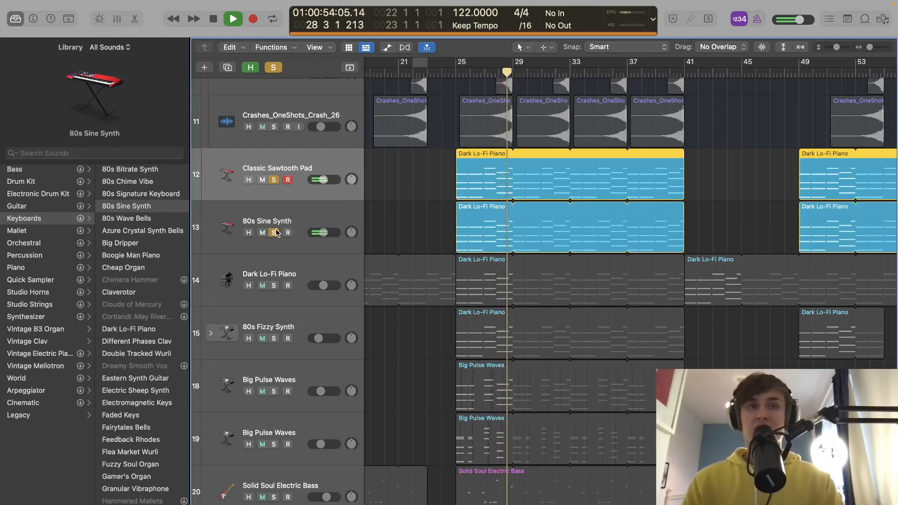
key("space")
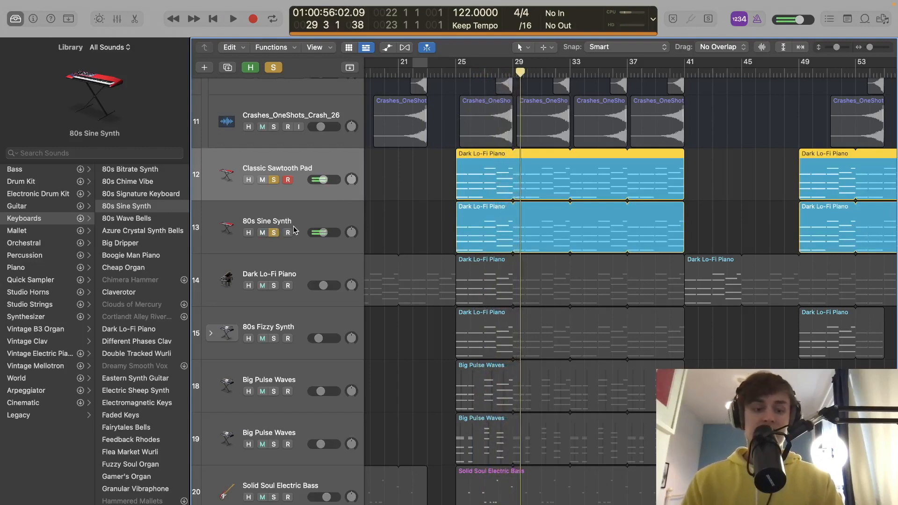
Inspect the Chorus settings on the Classic Sawtooth Pad channel in the mixer
key("x")
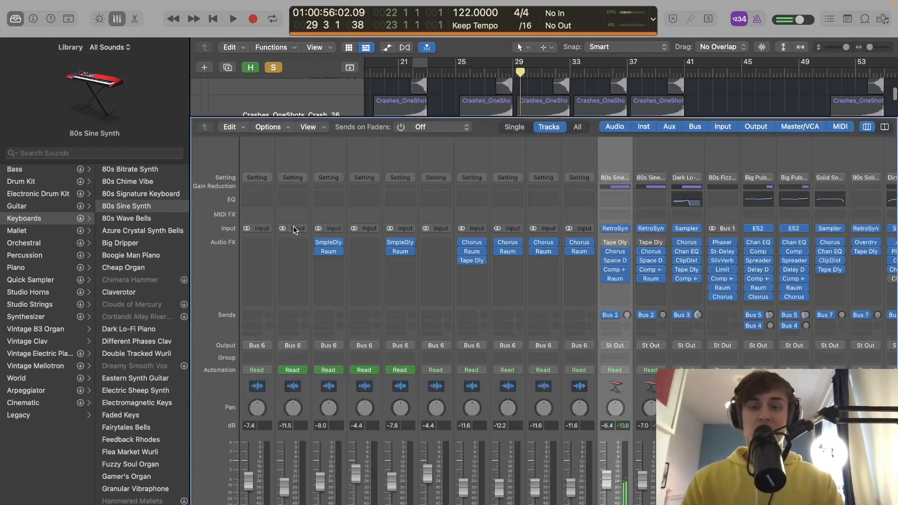
left_click(618, 253)
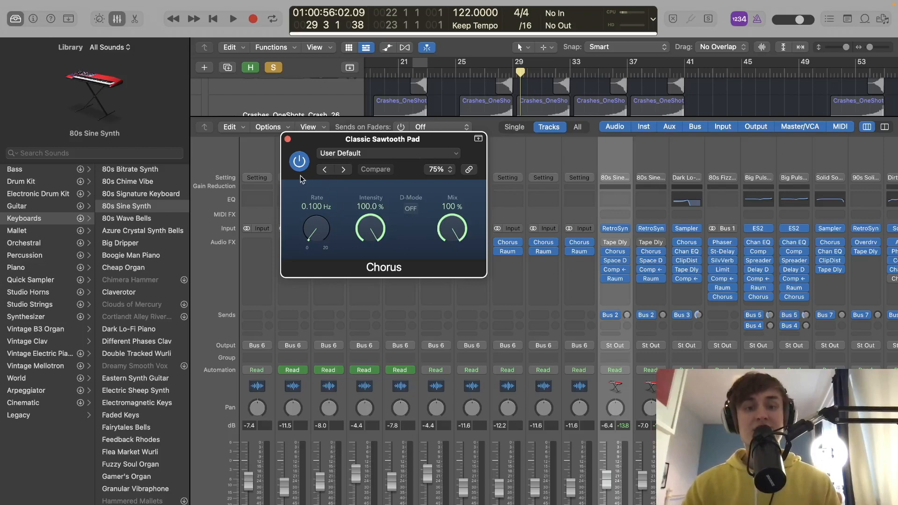
left_click(288, 140)
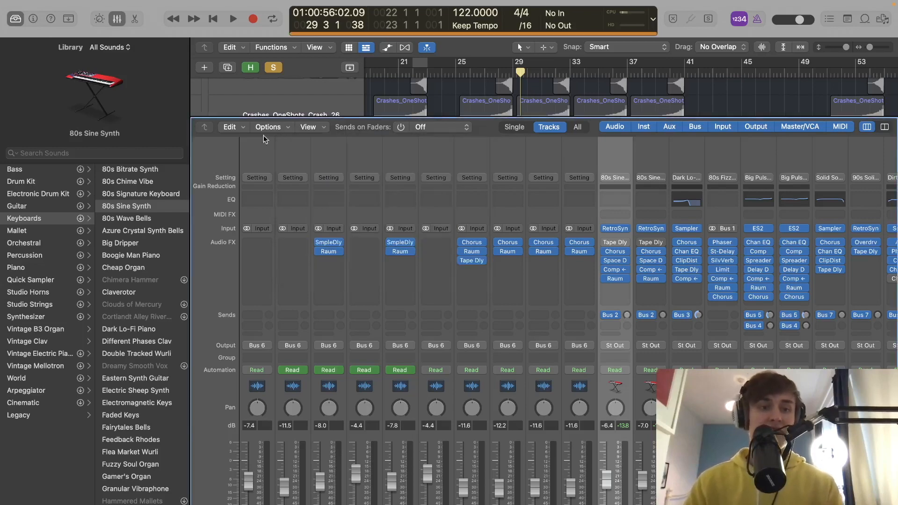
left_click(118, 18)
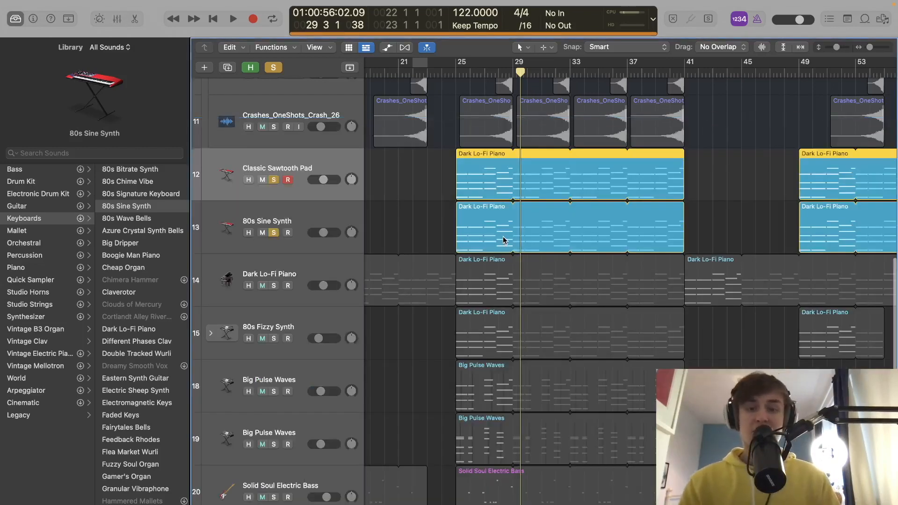
Add the Dark Lo-Fi Piano to the soloed synths and play all three from bar 25
left_click(272, 286)
key("space")
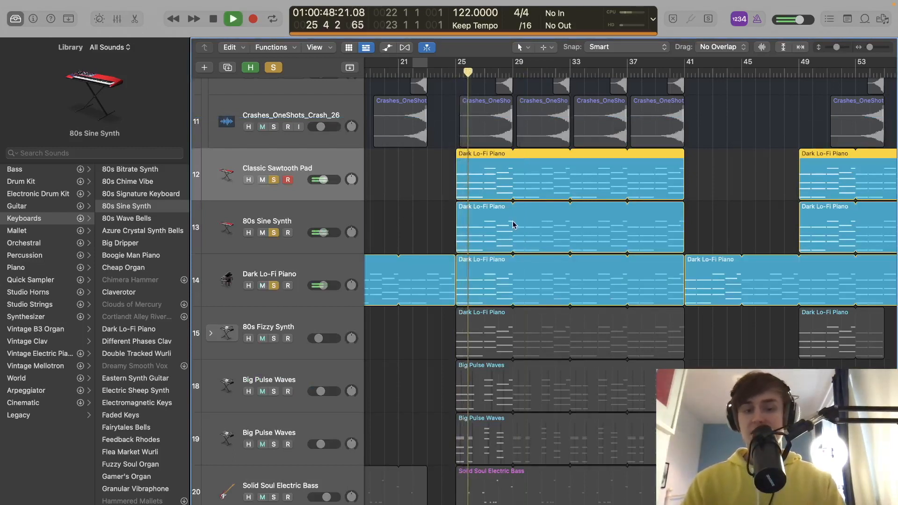
Switch the solo from the three synths to the 80s Fizzy Synth track, select it and listen to it from bar 25
key("space")
left_click_drag(275, 179, 275, 277)
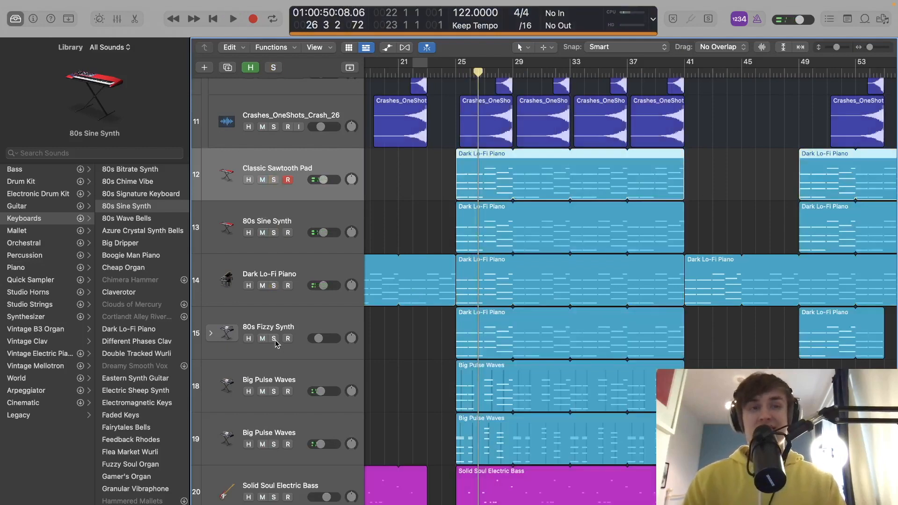
left_click(275, 339)
left_click(318, 328)
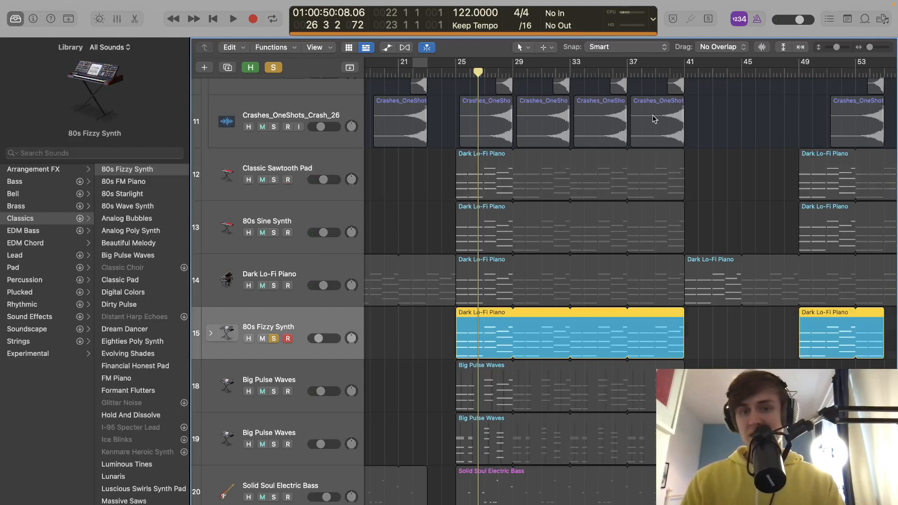
left_click(458, 74)
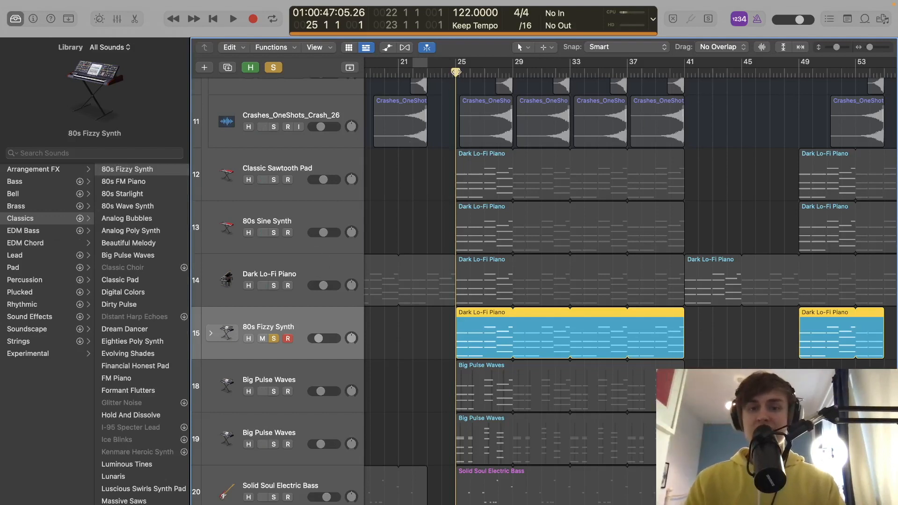
key("space")
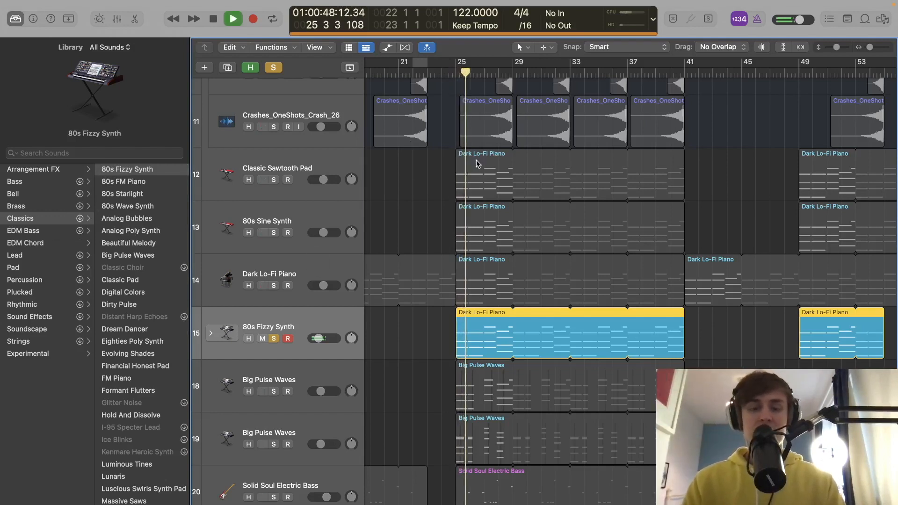
scroll(479, 190, "down", 3)
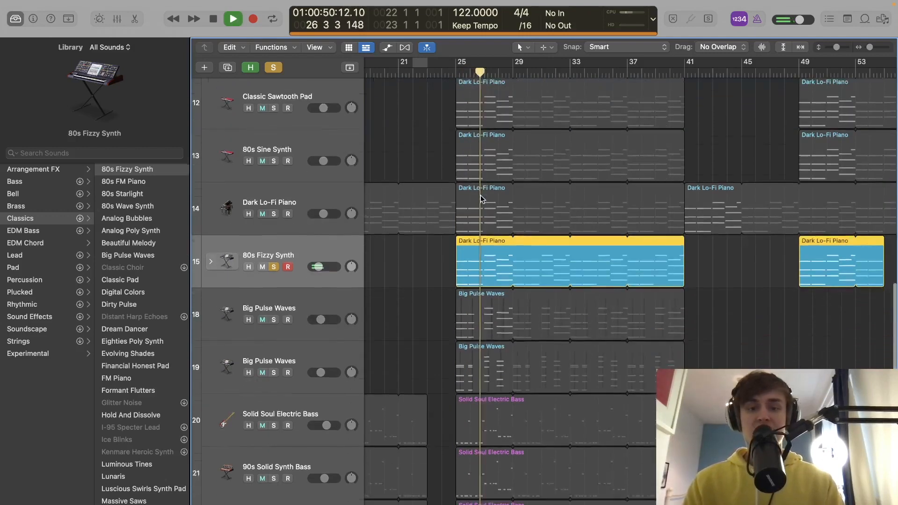
scroll(281, 262, "up", 3)
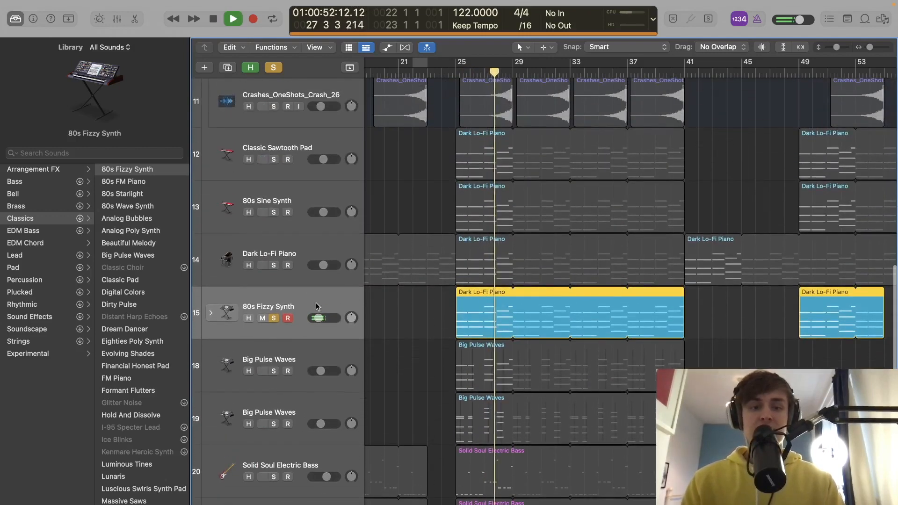
key("space")
Move the 80s Fizzy Synth track above the Dark Lo-Fi Piano track
left_click_drag(316, 304, 313, 243)
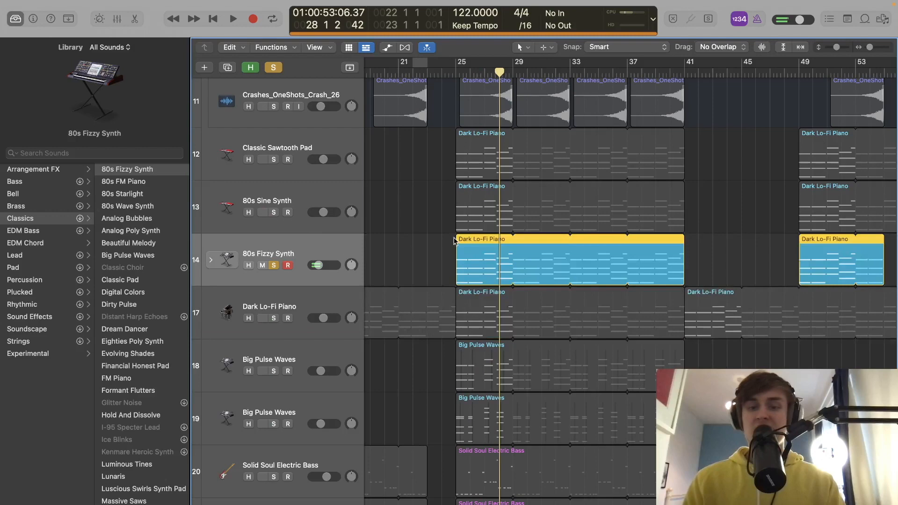
scroll(501, 286, "down", 3)
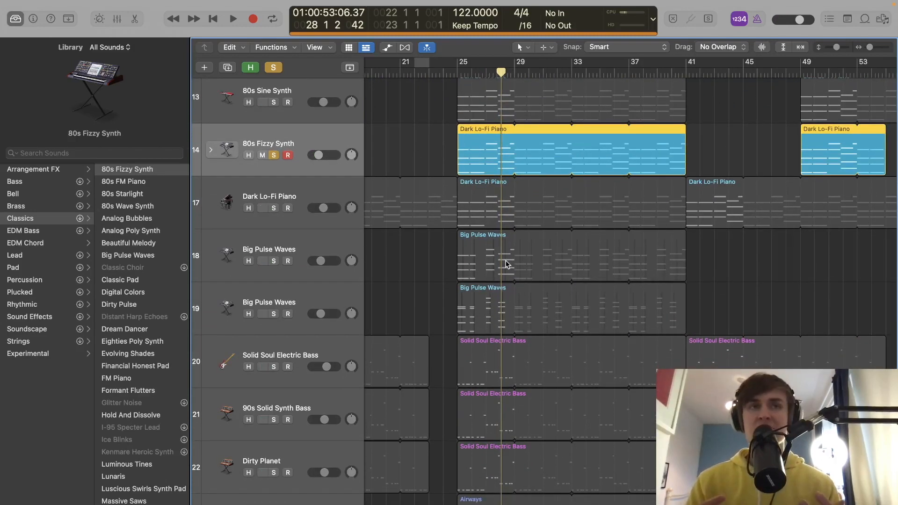
scroll(507, 264, "up", 3)
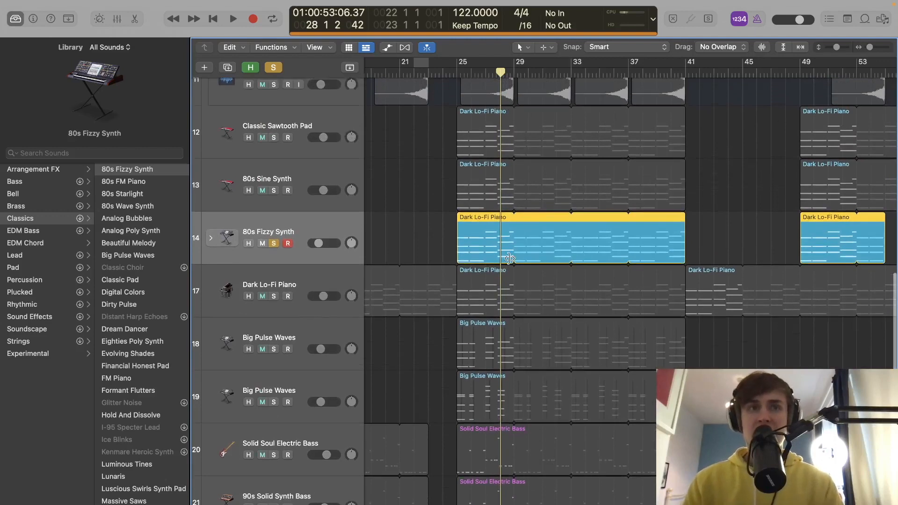
scroll(509, 258, "down", 2)
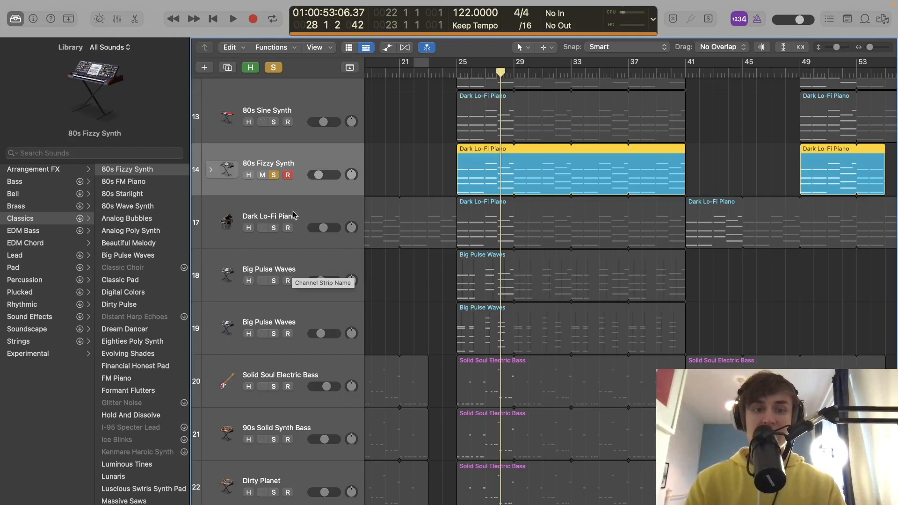
Add the Classic Sawtooth Pad and 80s Sine Synth tracks to the soloed 80s Fizzy Synth
scroll(288, 210, "up", 8)
scroll(280, 237, "down", 2)
left_click_drag(275, 231, 274, 284)
scroll(288, 279, "down", 11)
scroll(276, 216, "up", 4)
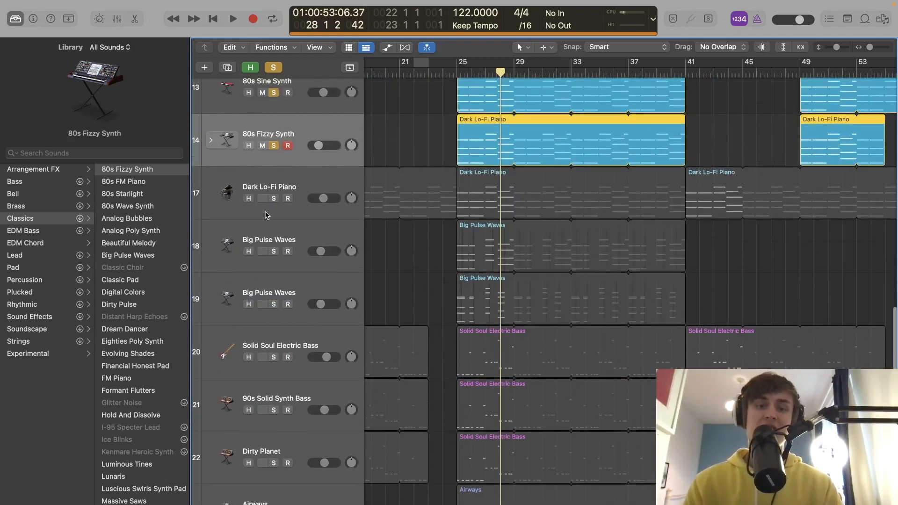
Add the first Big Pulse Waves track to the solo, play from bar 25 and add the second one during playback
scroll(337, 194, "down", 3)
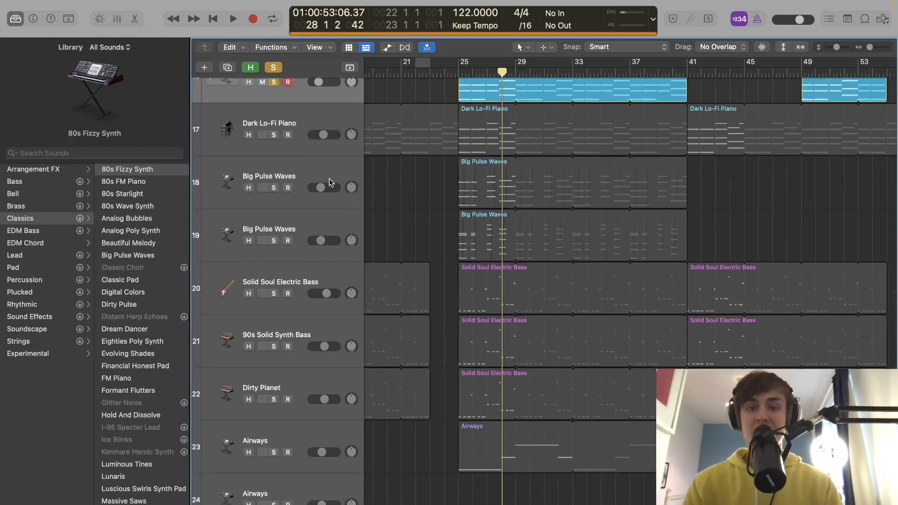
left_click(274, 188)
key("shift+space")
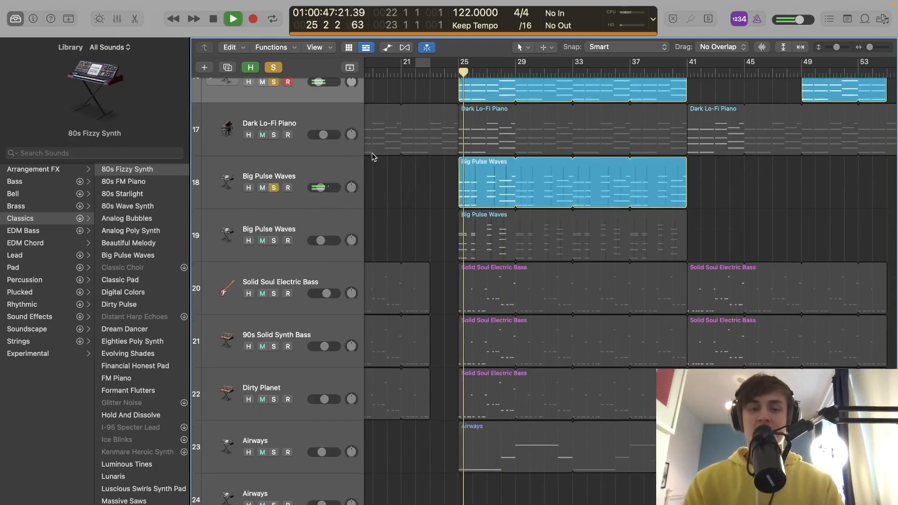
scroll(316, 224, "up", 1)
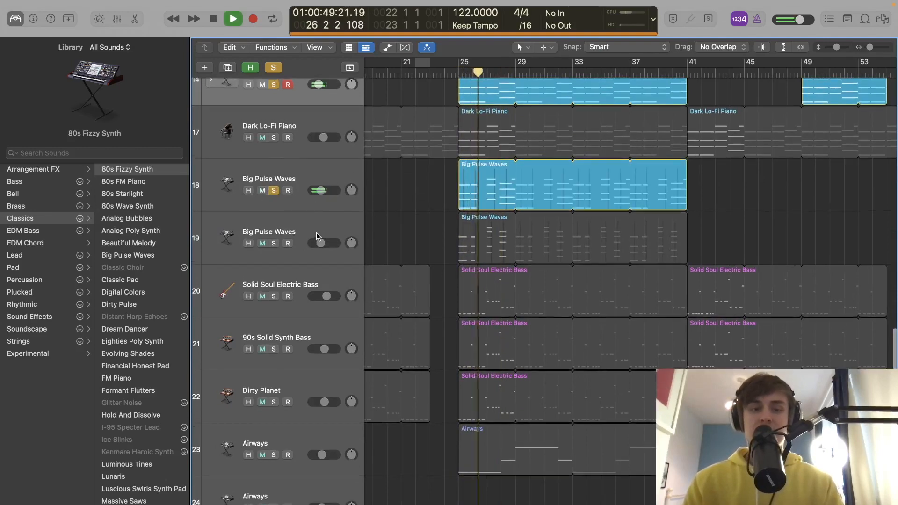
scroll(316, 236, "up", 2)
left_click(275, 277)
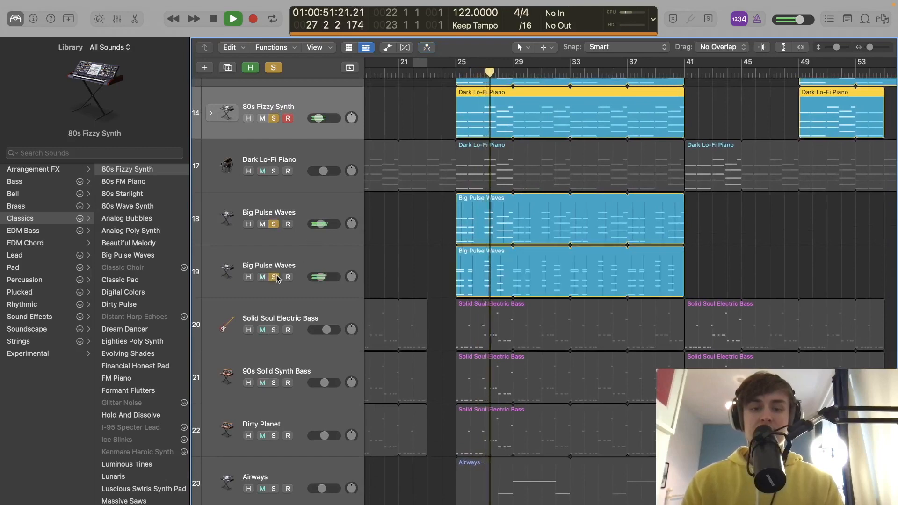
Select the first Big Pulse Waves track to show its patch in the library and stop playback
scroll(263, 265, "up", 3)
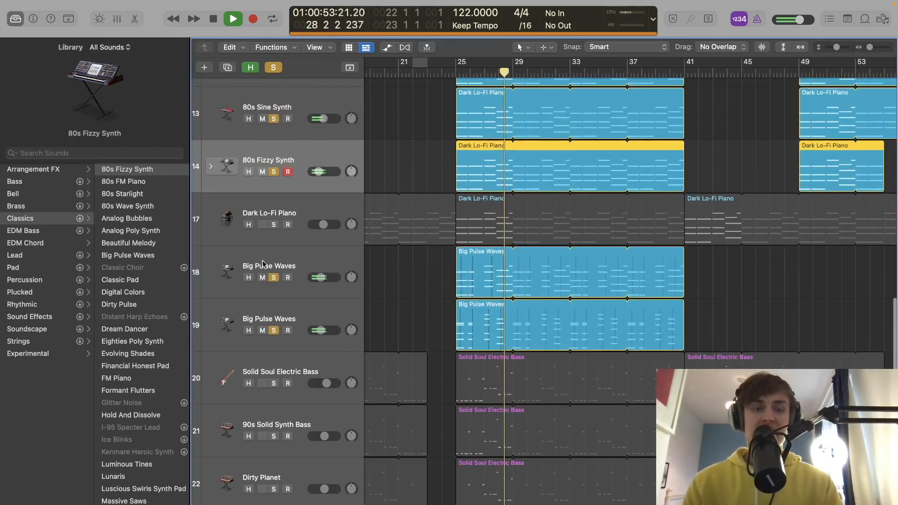
left_click(320, 268)
key("space")
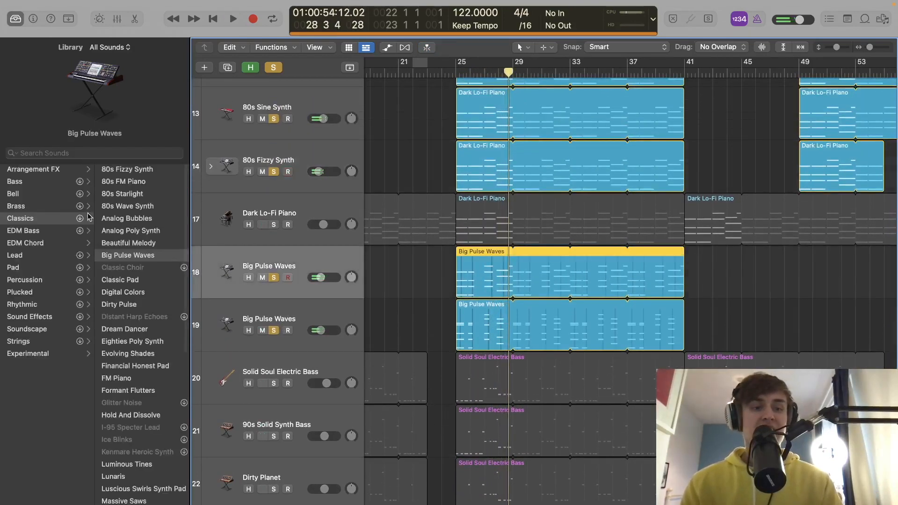
Clear all solos, solo only the two Big Pulse Waves tracks and listen to them from bar 25
scroll(248, 192, "up", 3)
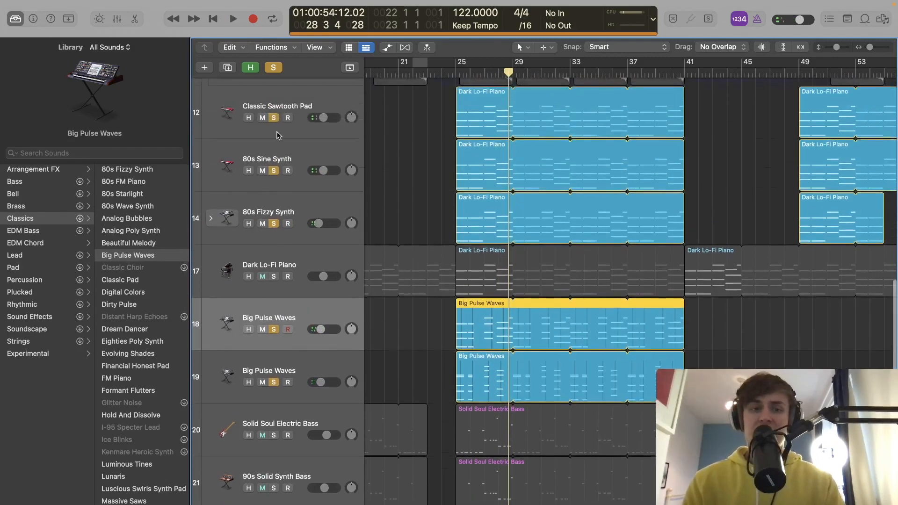
left_click(273, 68)
scroll(266, 375, "down", 2)
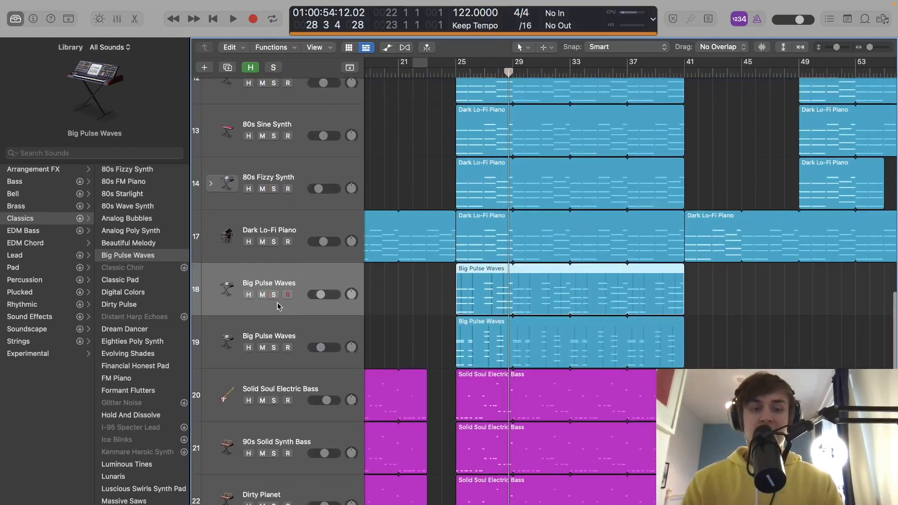
left_click(274, 295)
left_click(274, 348)
double_click(457, 71)
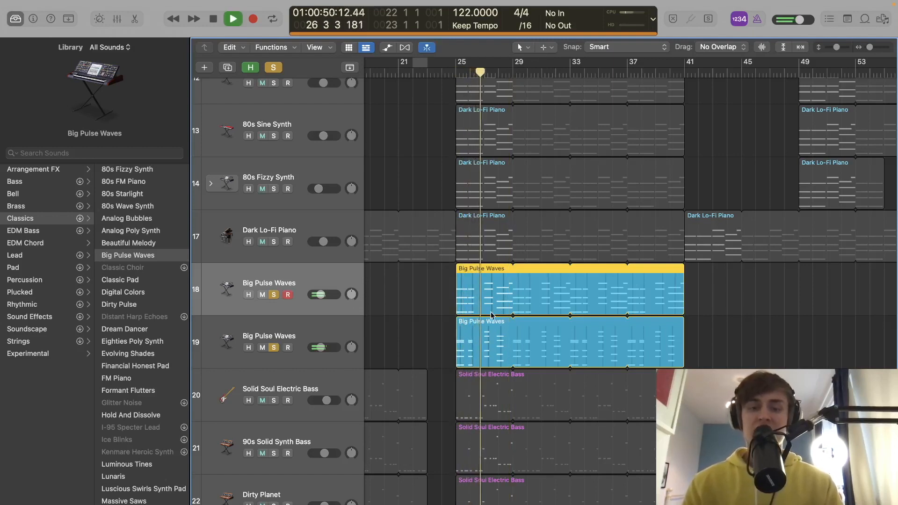
key("space")
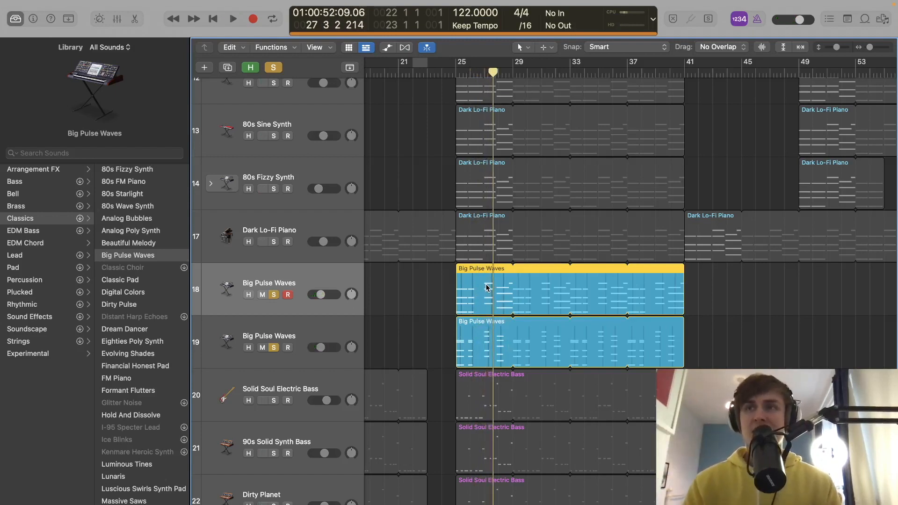
Solo all the chord tracks from the Classic Sawtooth Pad down to the second Big Pulse Waves
left_click(274, 295)
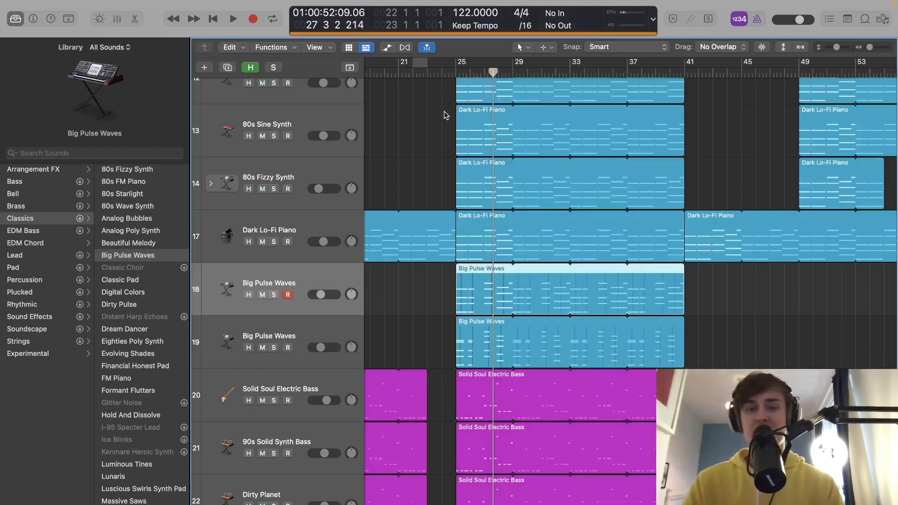
key("space")
left_click_drag(274, 348, 278, 115)
scroll(319, 174, "up", 5)
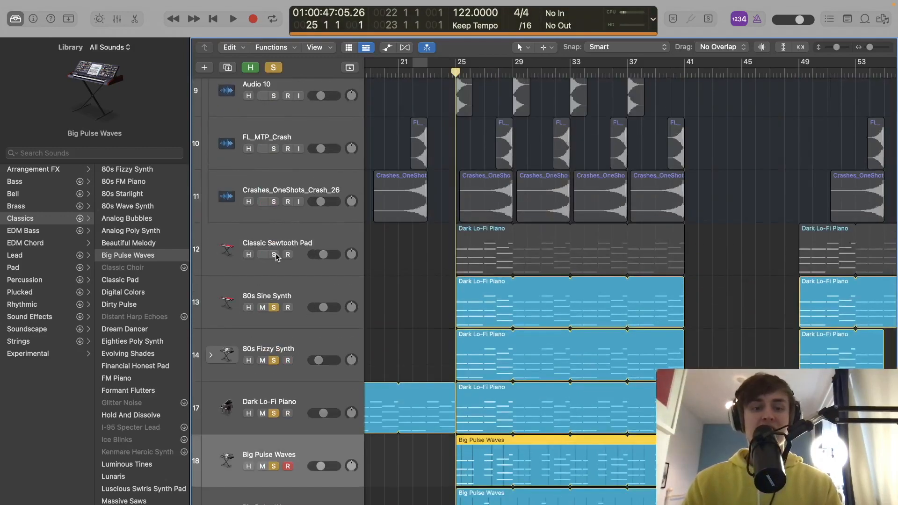
left_click(273, 254)
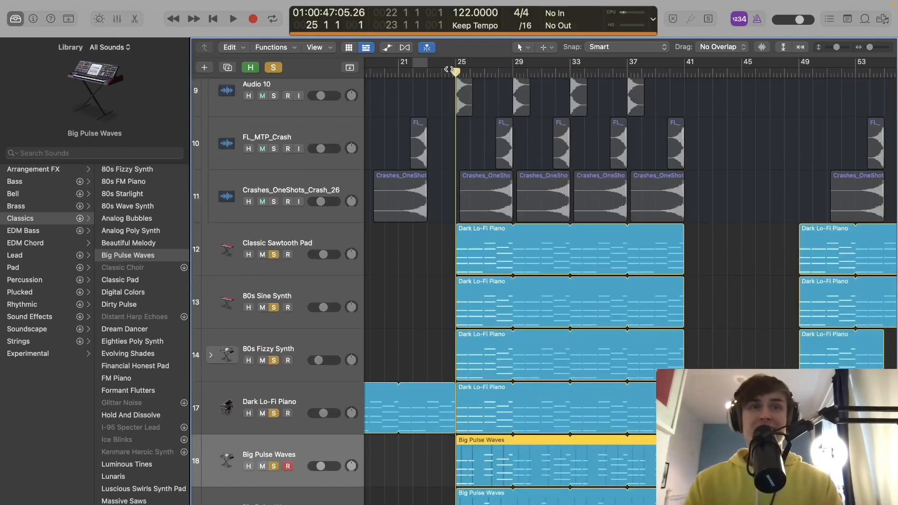
Listen to all the soloed chord layers together from bar 25
key("space")
scroll(526, 143, "down", 5)
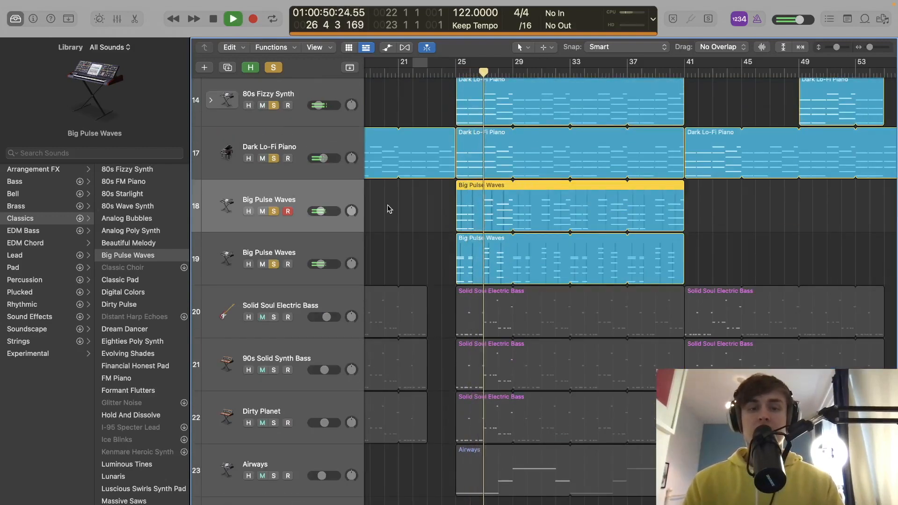
scroll(387, 204, "up", 5)
key("space")
Add all the drum and crash tracks to the soloed synths and start playback from bar 24
scroll(302, 221, "up", 4)
left_click_drag(275, 345, 289, 7)
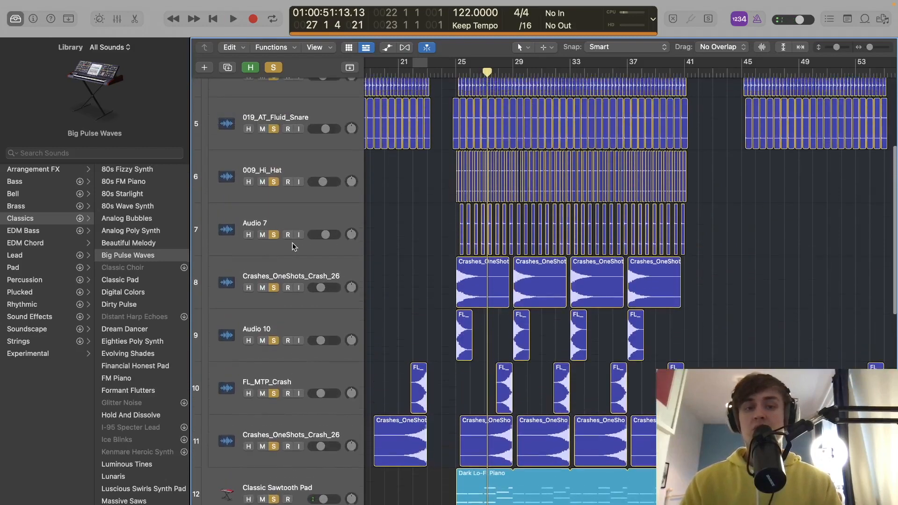
scroll(294, 243, "up", 5)
left_click_drag(273, 216, 274, 112)
left_click(461, 72)
key("comma")
key("space")
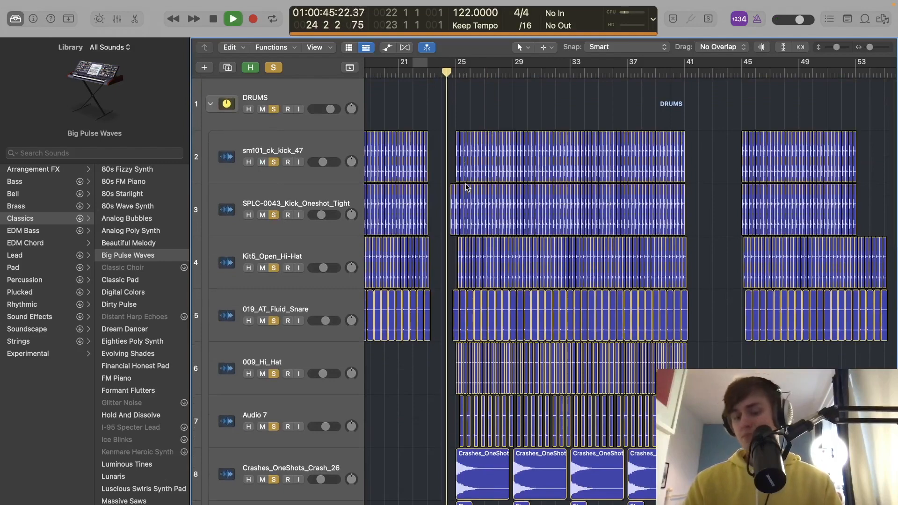
Shrink the track heights to fit more tracks and add the three bass tracks to the solo during playback
key("super+Up")
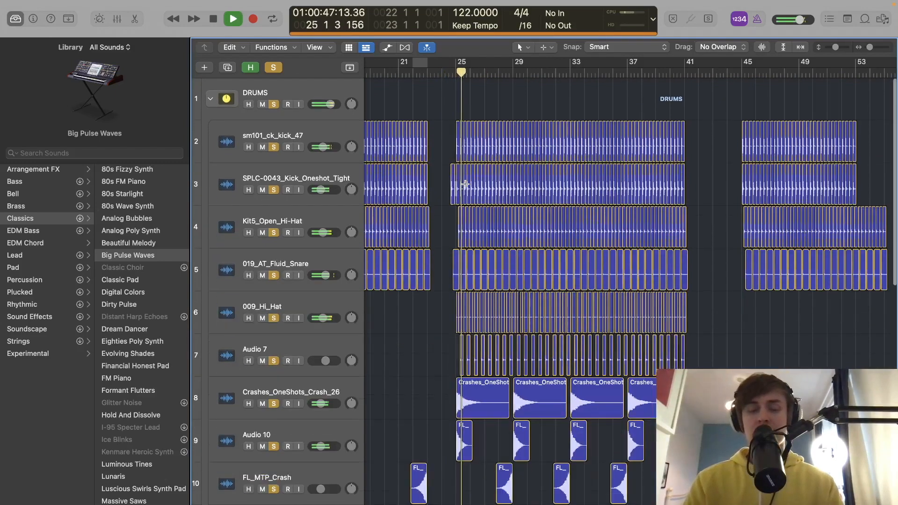
key("super+Up")
key("super+Up")
key("super+Up")
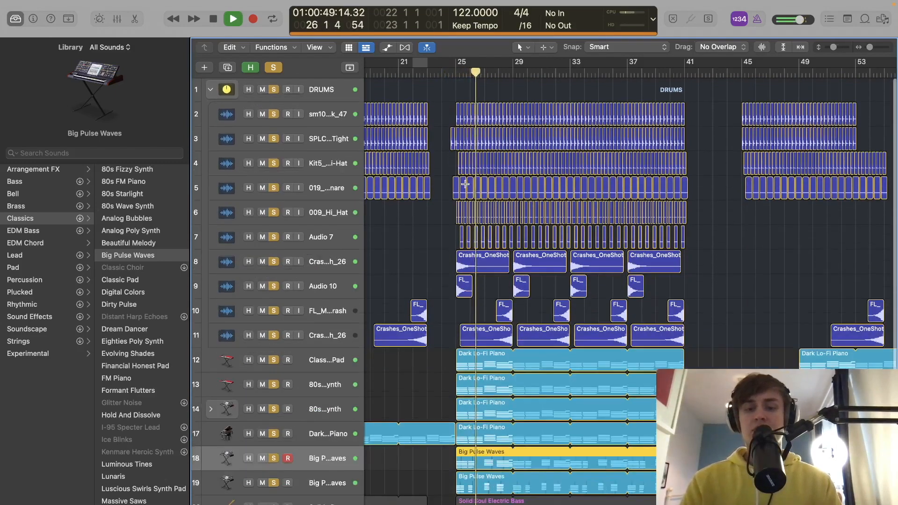
key("super+Up")
key("super+Up")
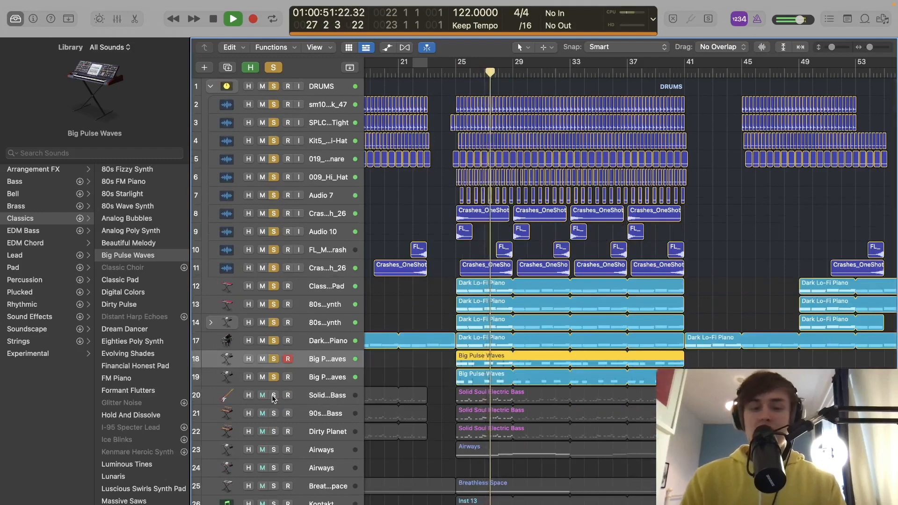
left_click_drag(274, 397, 278, 430)
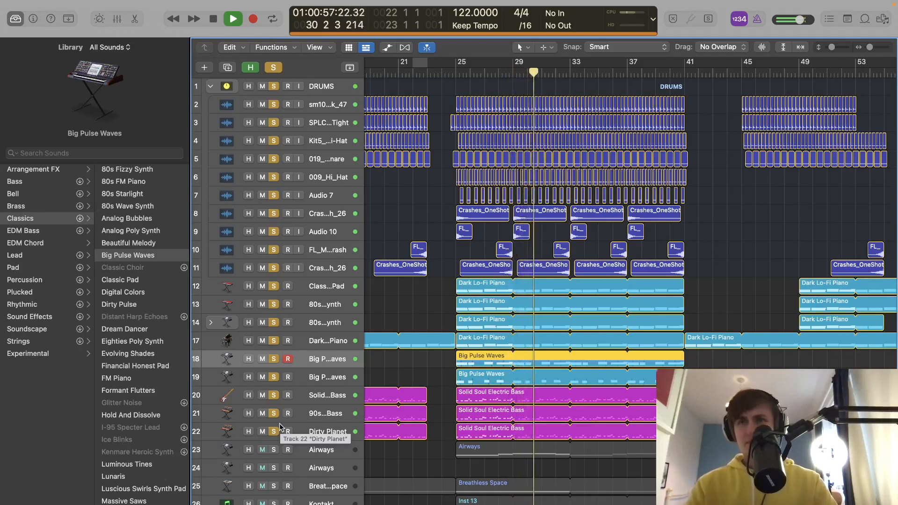
key("space")
Clear all solos, solo the two Airways tracks and select the first of them
scroll(292, 429, "down", 3)
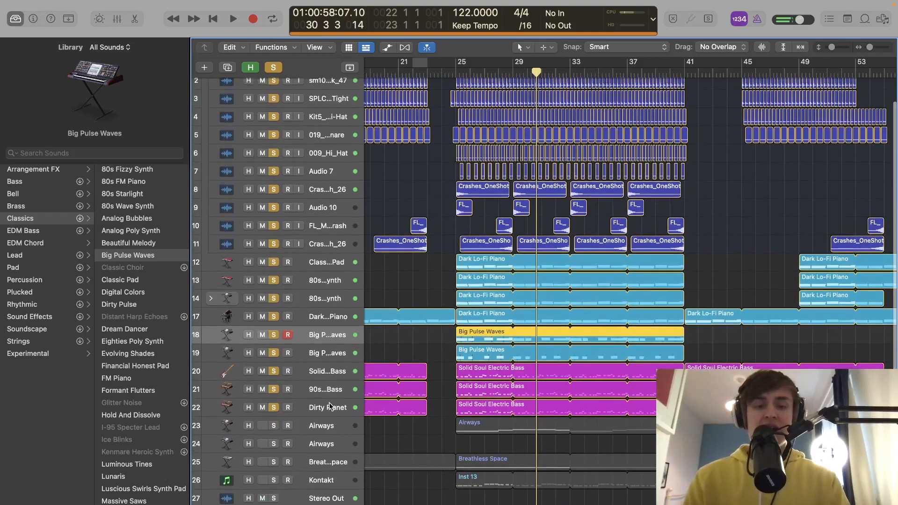
left_click(274, 68)
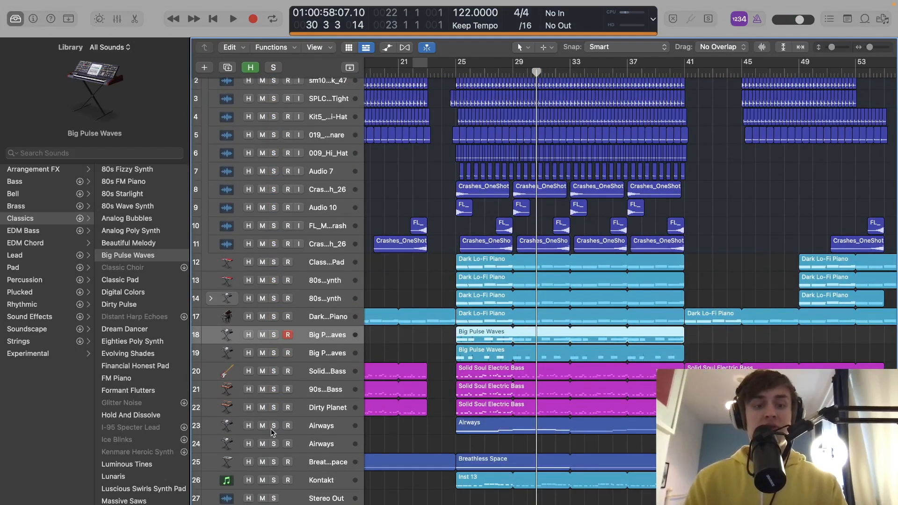
left_click(274, 444)
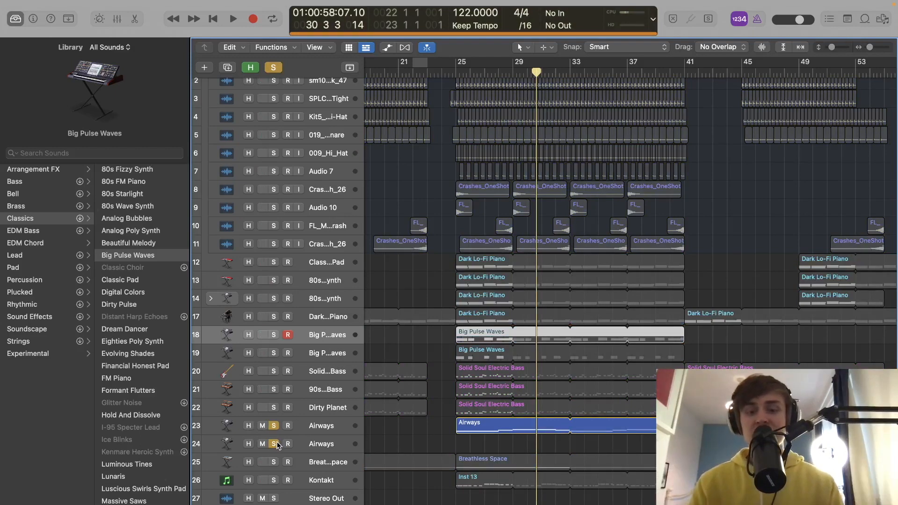
left_click(311, 462)
left_click(318, 427)
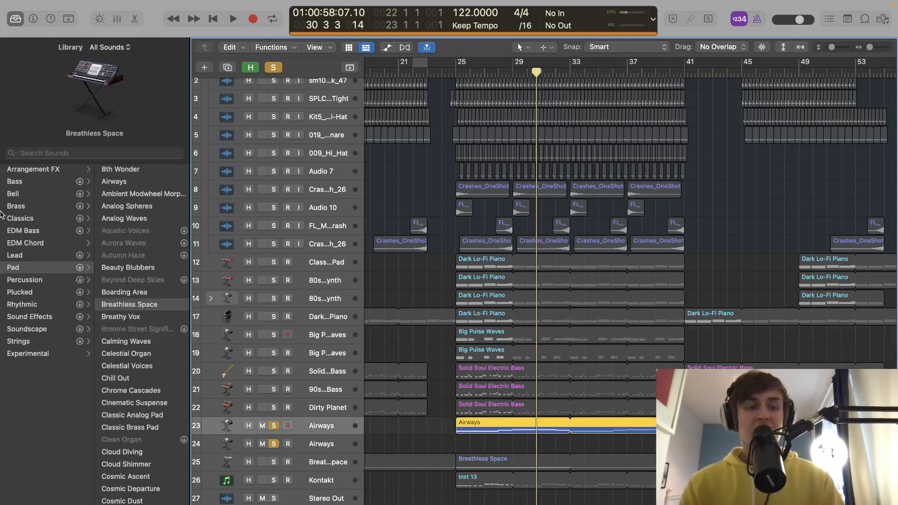
Select the Breathless Space track and listen to the two soloed Airways tracks from bar 25
left_click(349, 462)
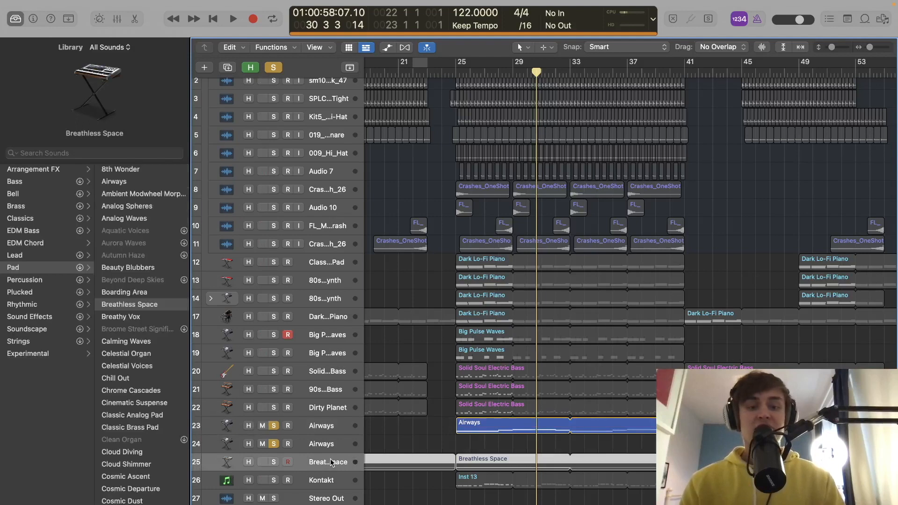
left_click(454, 74)
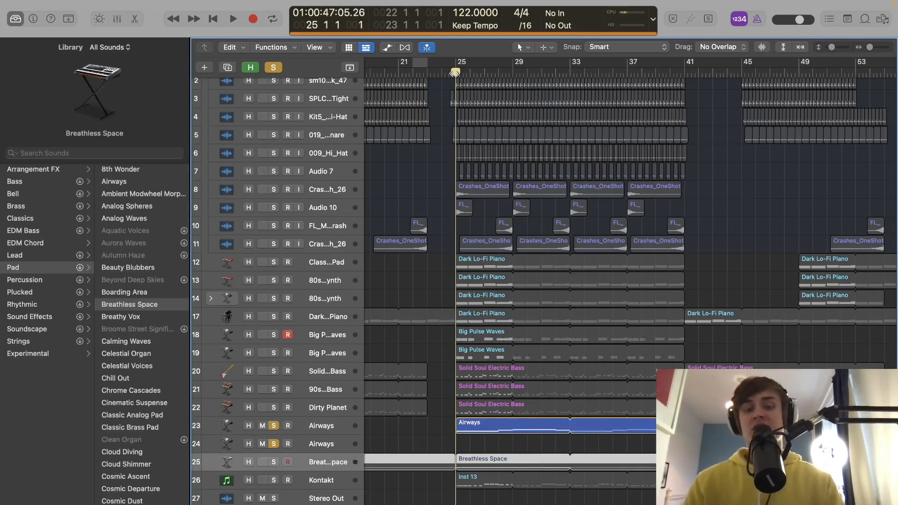
key("space")
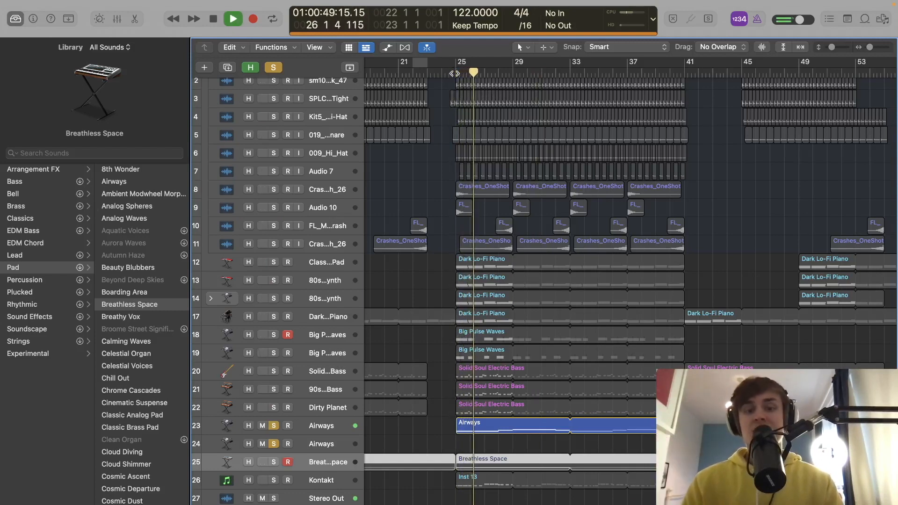
key("space")
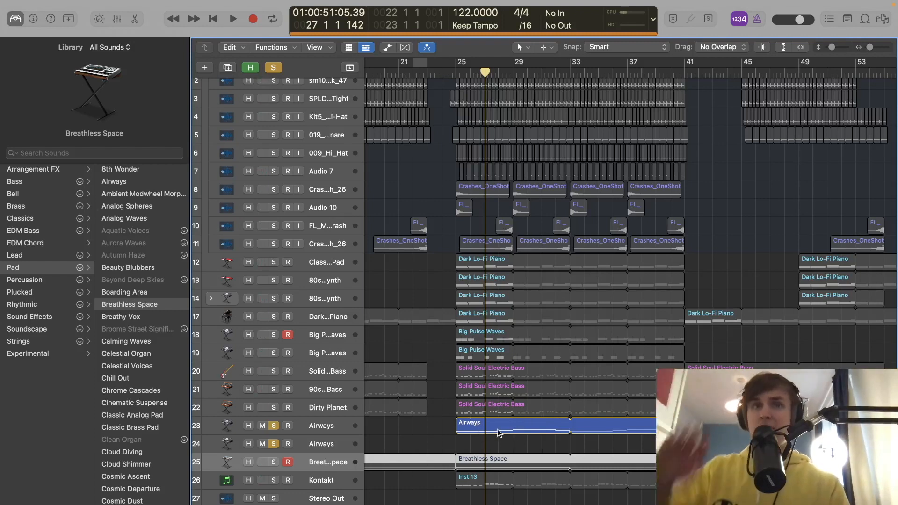
key("space")
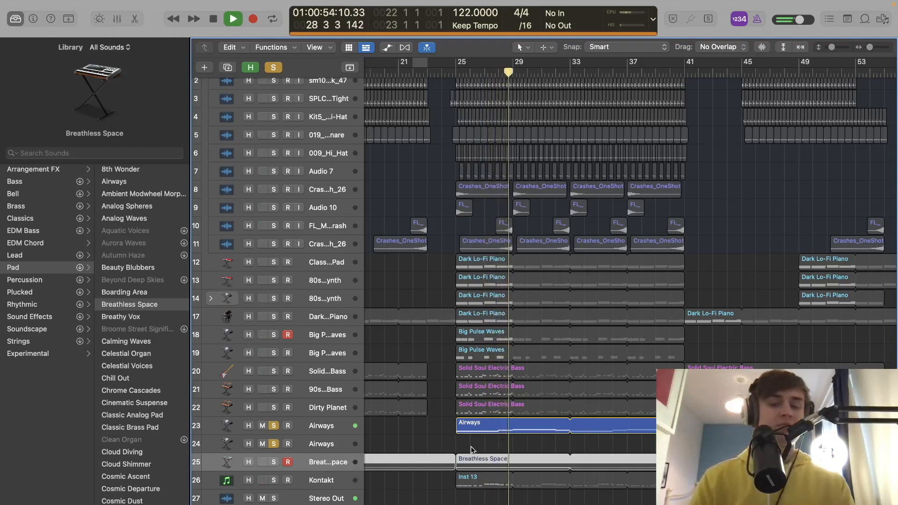
key("space")
Switch the solo from the Airways tracks to Breathless Space and listen to it from bar 25
left_click(276, 423)
left_click(274, 462)
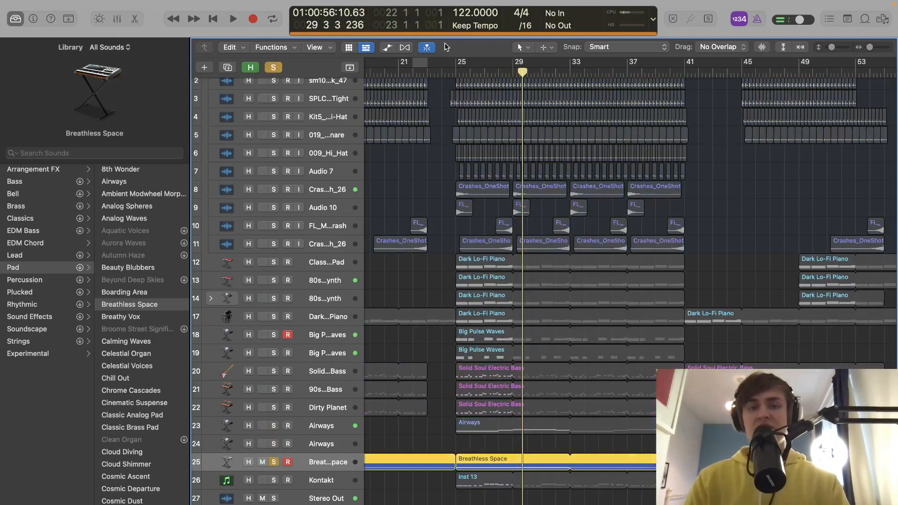
left_click(455, 72)
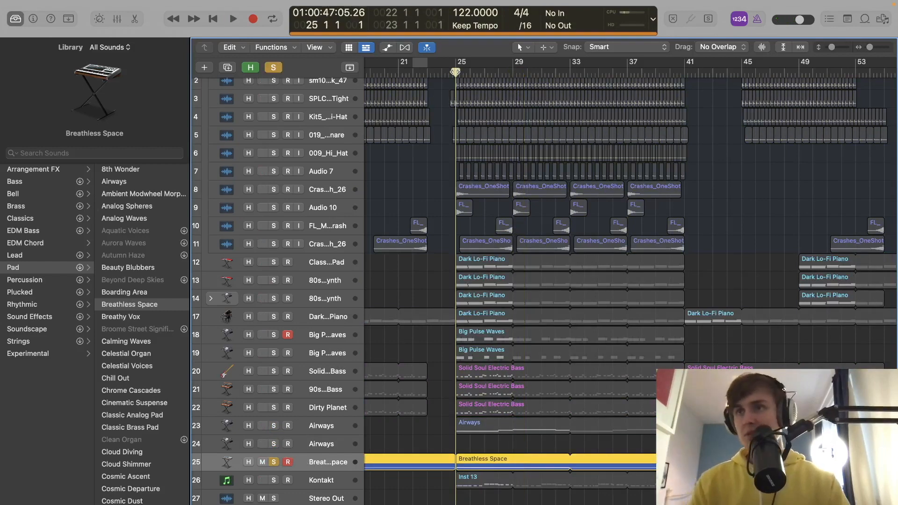
key("space")
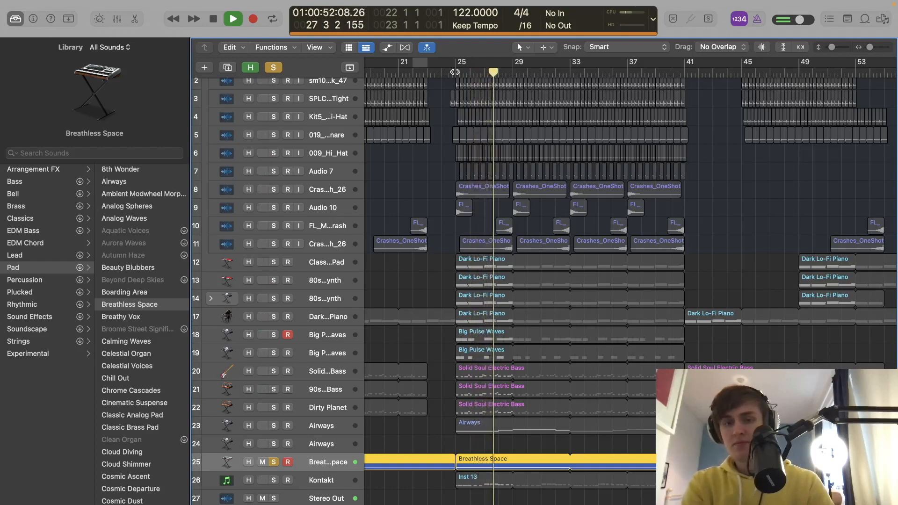
key("space")
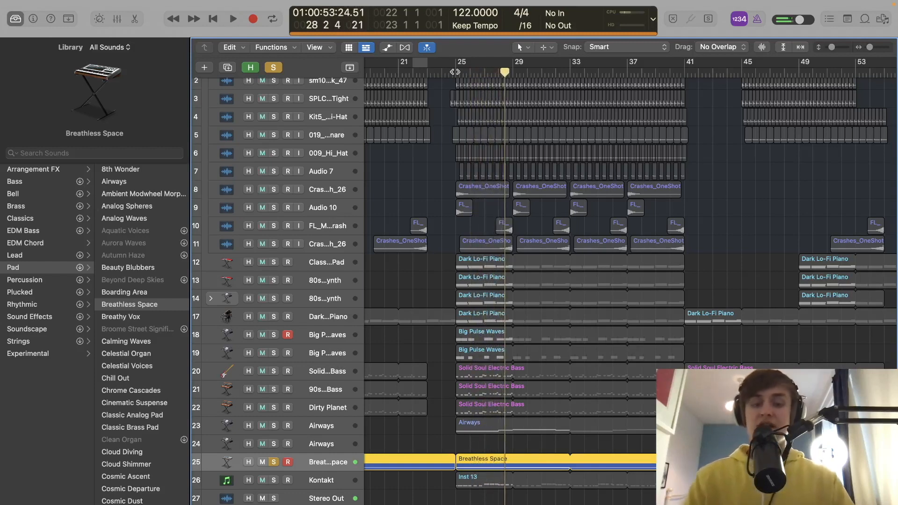
Solo both Airways tracks together with Breathless Space and listen to the combined pads from bar 25
left_click(274, 461)
left_click_drag(274, 462, 274, 425)
key("space")
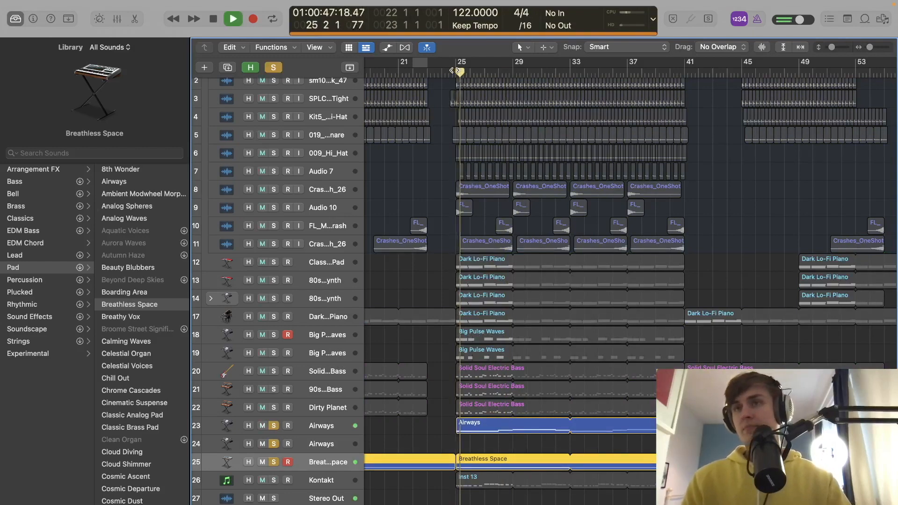
key("space")
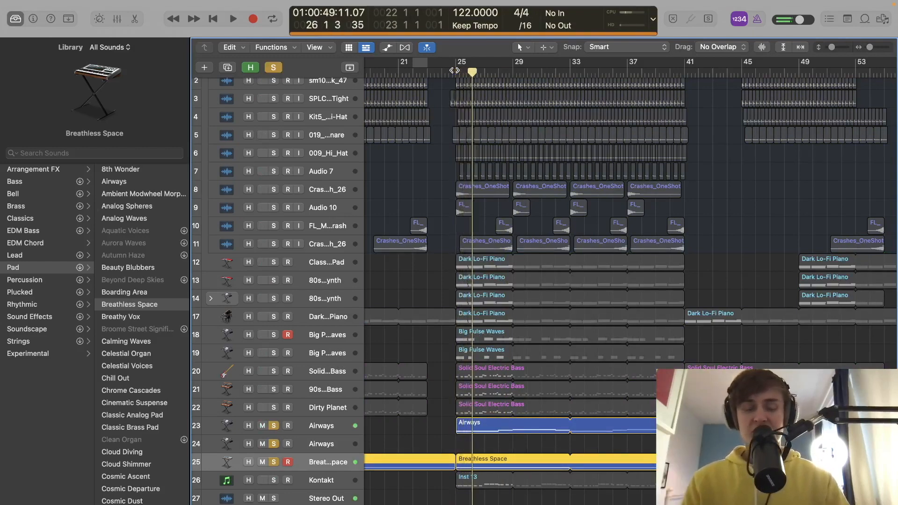
key("x")
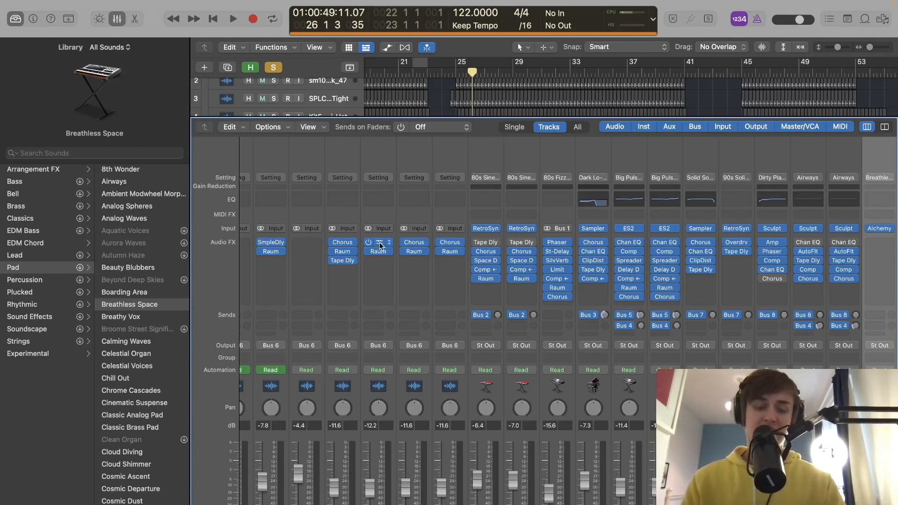
key("x")
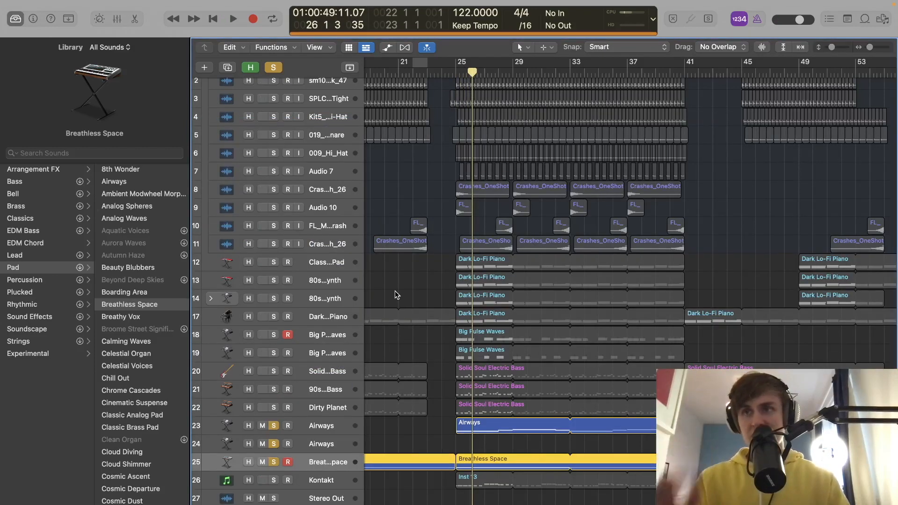
Clear the pad solos, then select and solo the Kontakt track
left_click(322, 480)
left_click(274, 444, "alt")
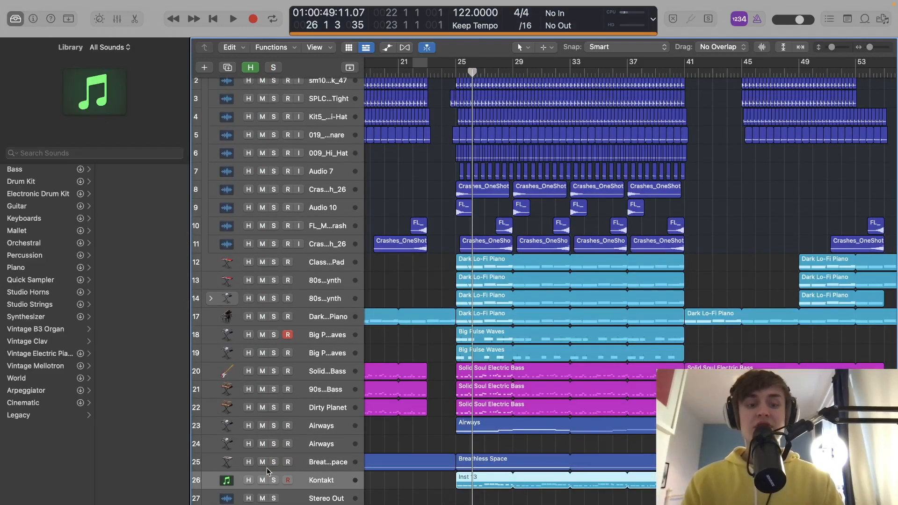
left_click(274, 481)
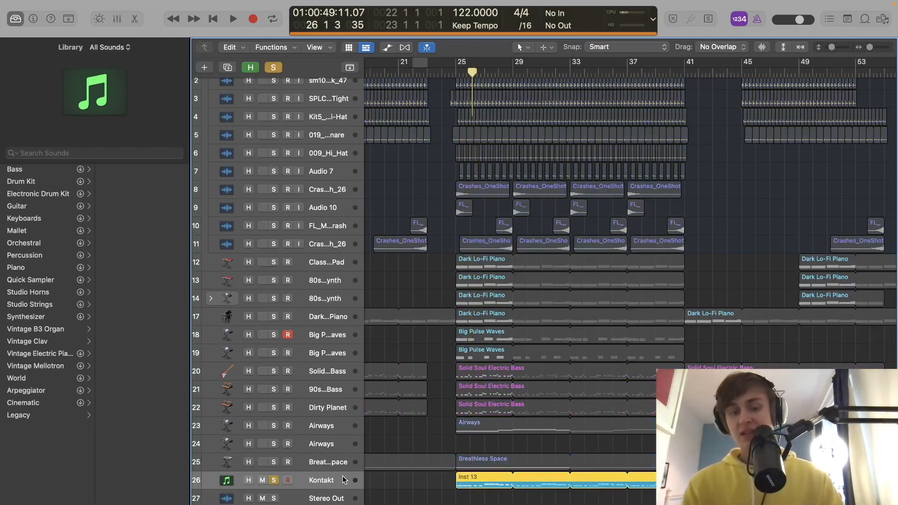
Inspect the Electric Vintage instrument and its pattern settings in the Kontakt channel's plug-in, then close the plug-in
key("x")
scroll(426, 400, "right", 6)
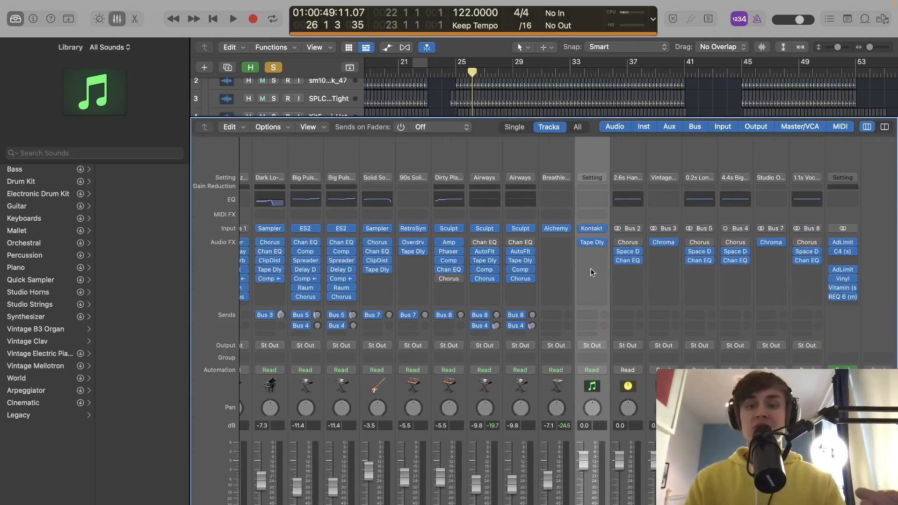
left_click(593, 228)
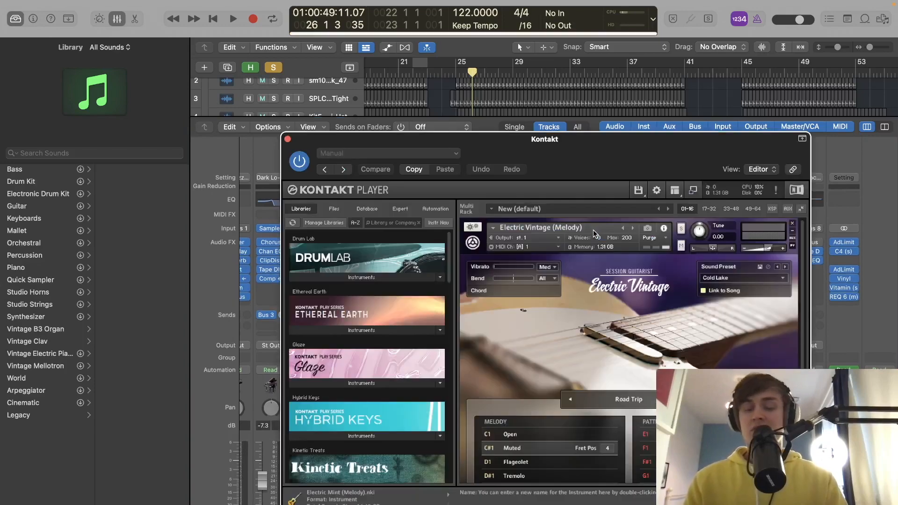
scroll(606, 345, "down", 2)
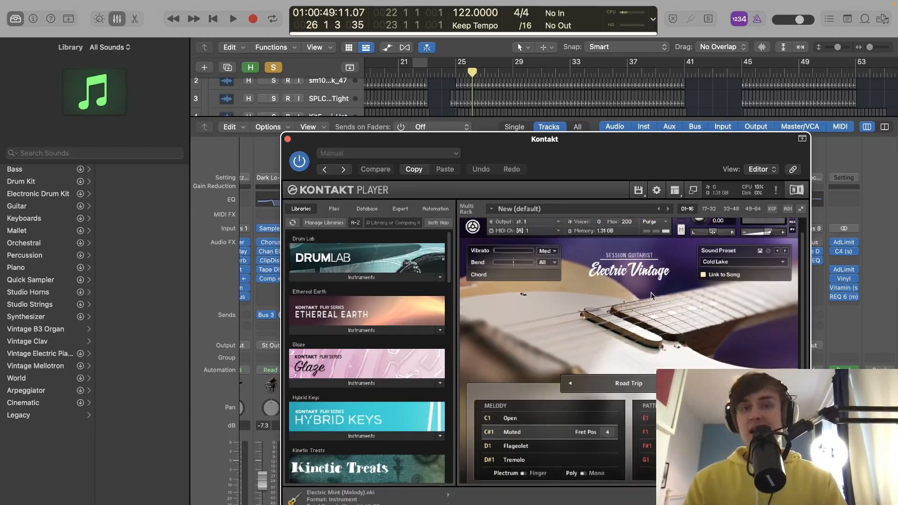
scroll(646, 328, "down", 2)
scroll(648, 327, "down", 1)
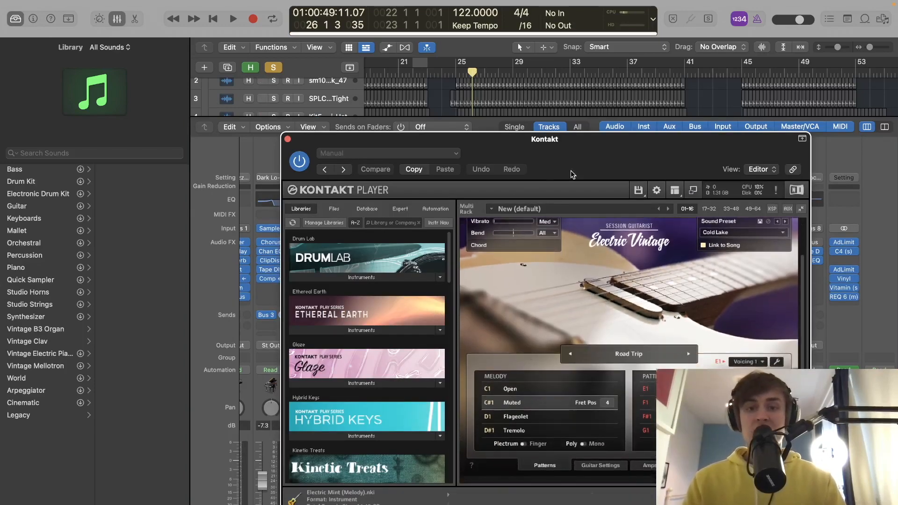
left_click_drag(574, 175, 496, 202)
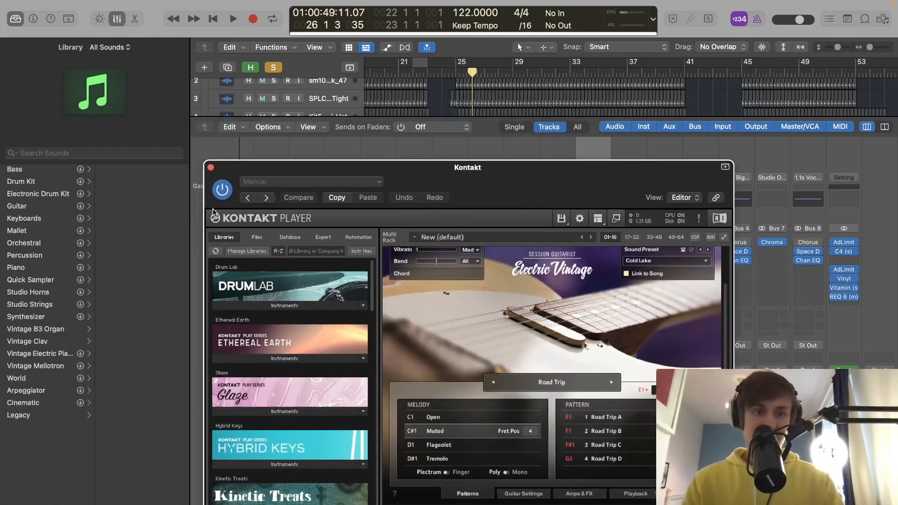
left_click(211, 167)
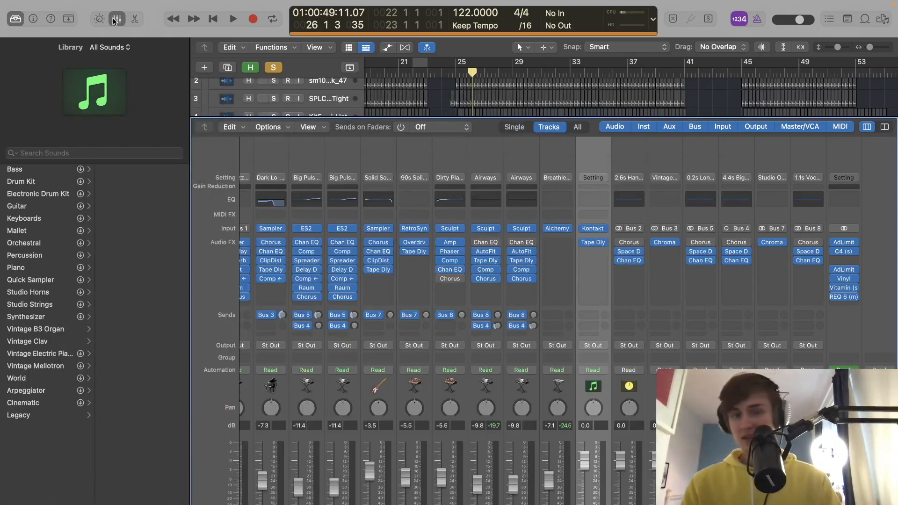
Review the Tape Delay settings on the Kontakt channel, then close the plug-in and the mixer
left_click(596, 243)
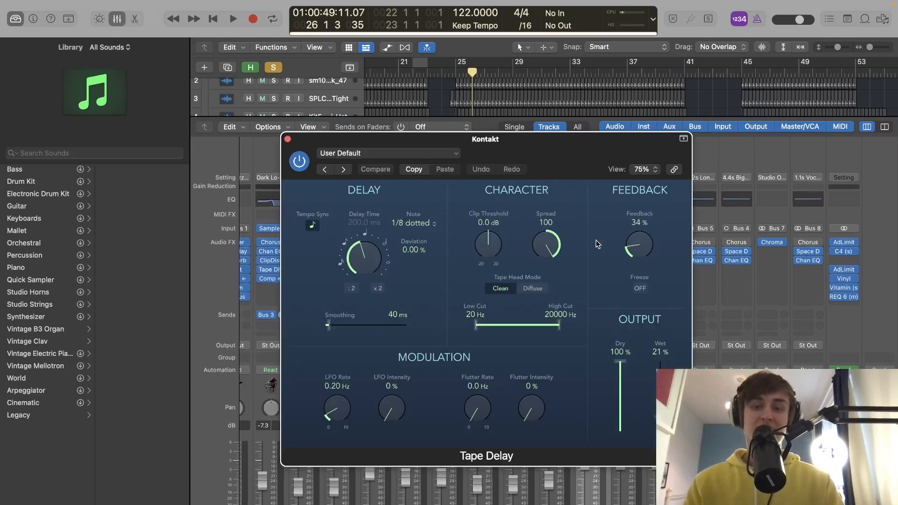
left_click(288, 140)
key("x")
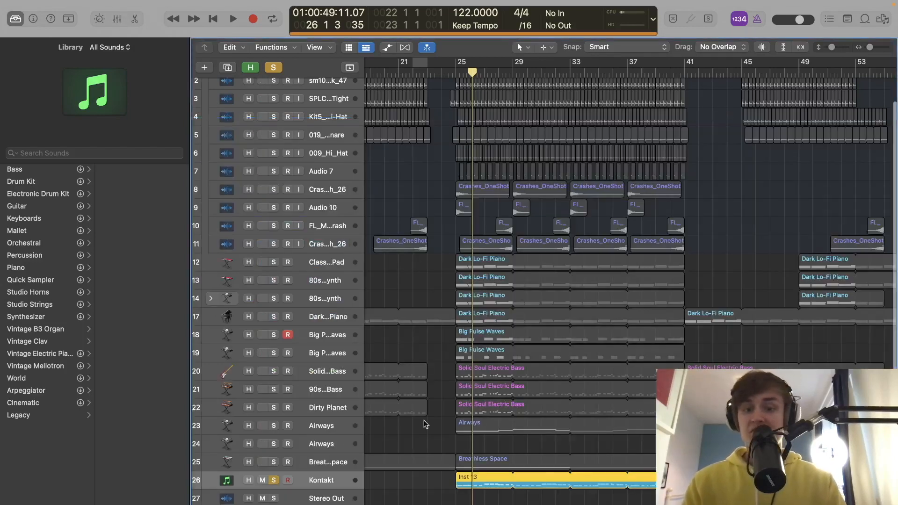
Listen to the soloed Kontakt guitar from bar 25 and add the three bass tracks to the solo during playback
left_click(453, 73)
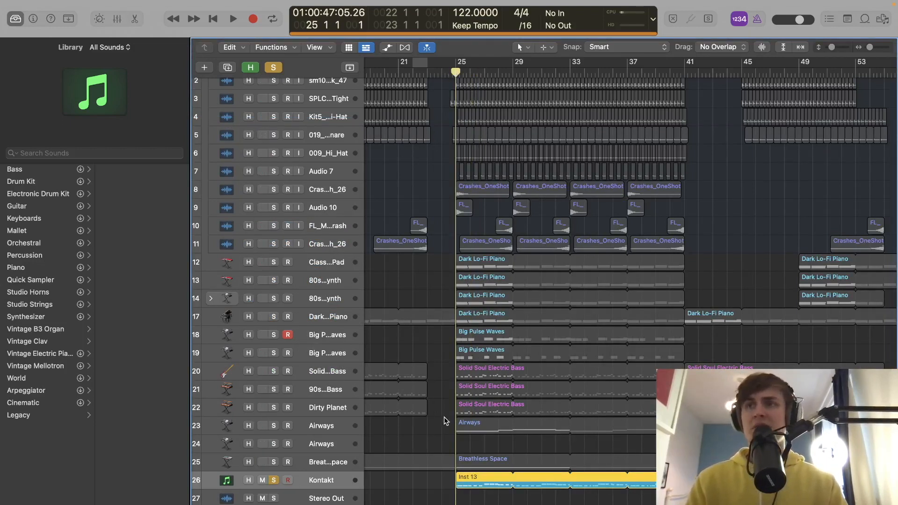
key("space")
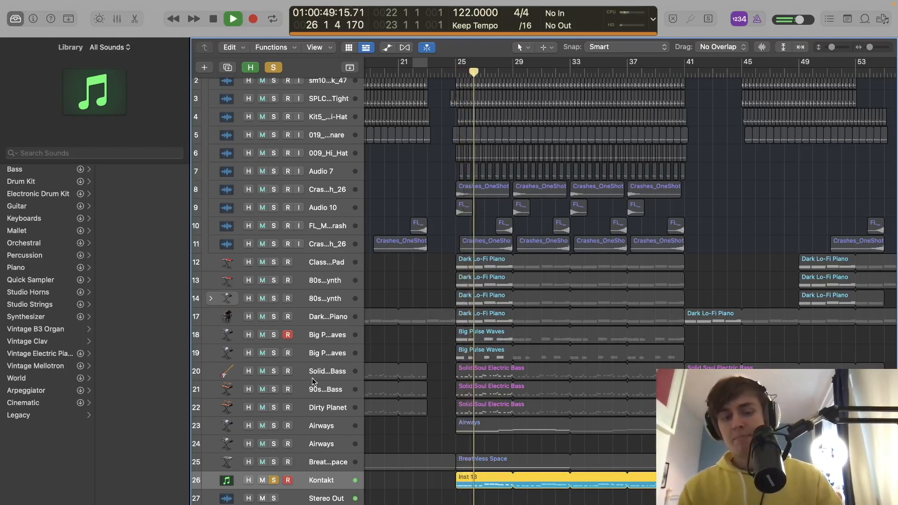
left_click_drag(274, 371, 278, 405)
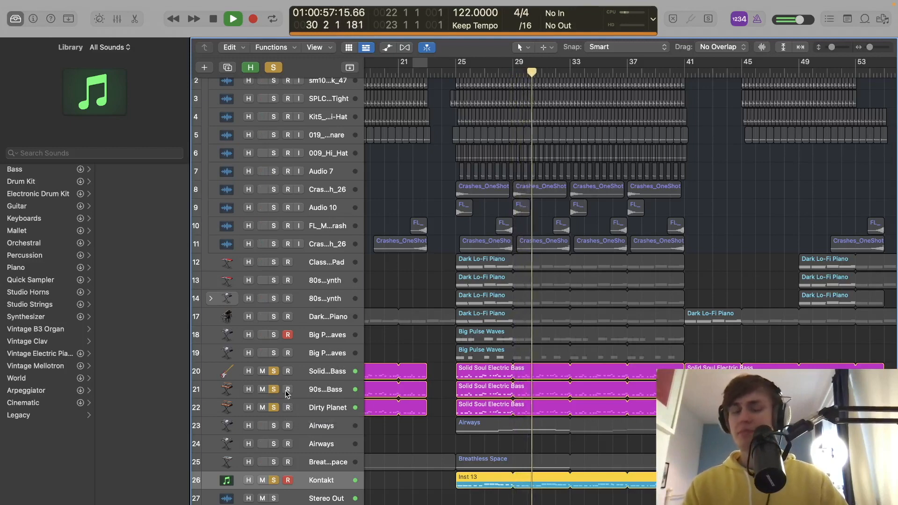
key("space")
Clear all solos and listen to the full arrangement from bar 25
left_click(271, 67)
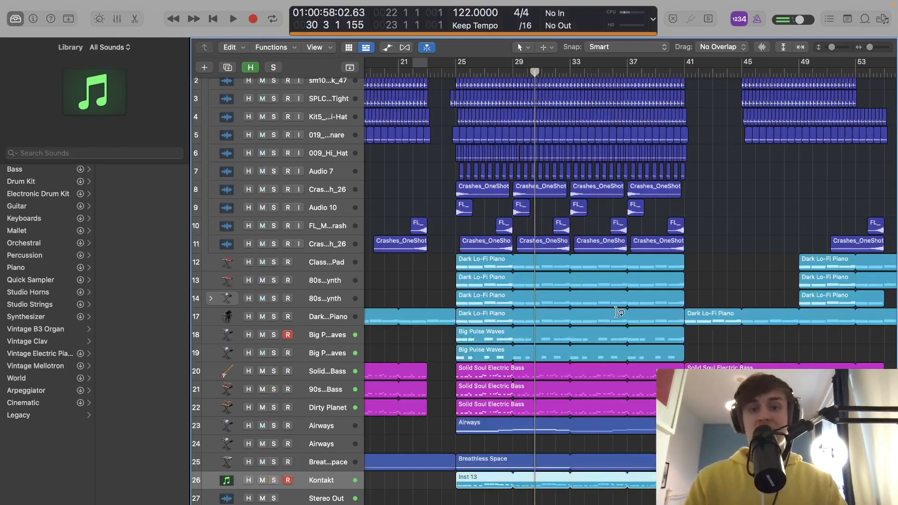
left_click(455, 75)
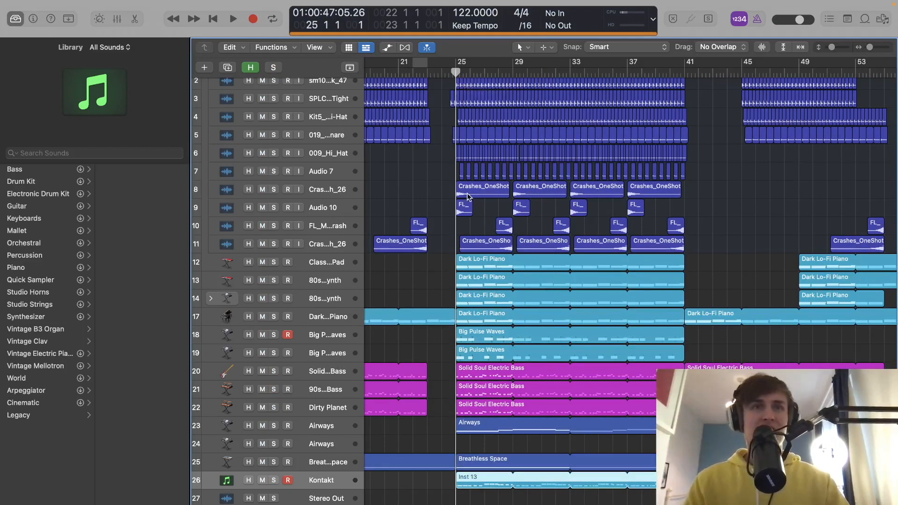
key("space")
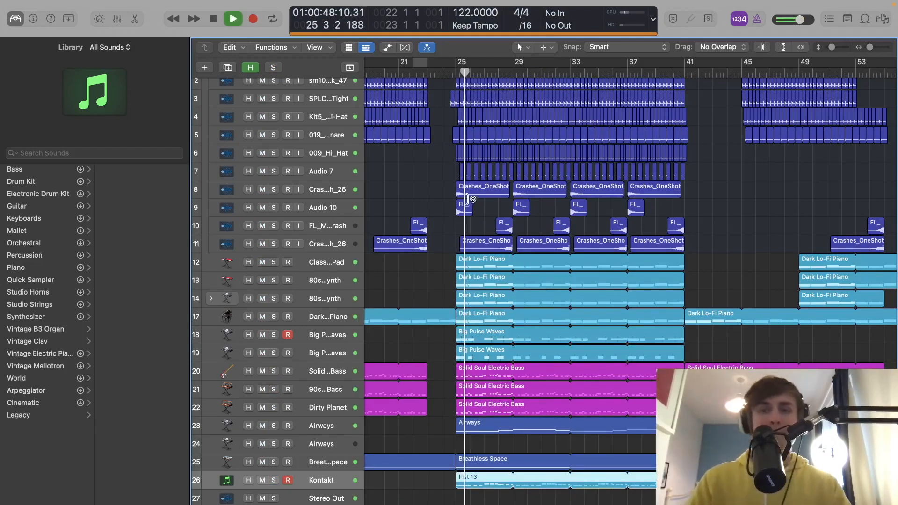
key("space")
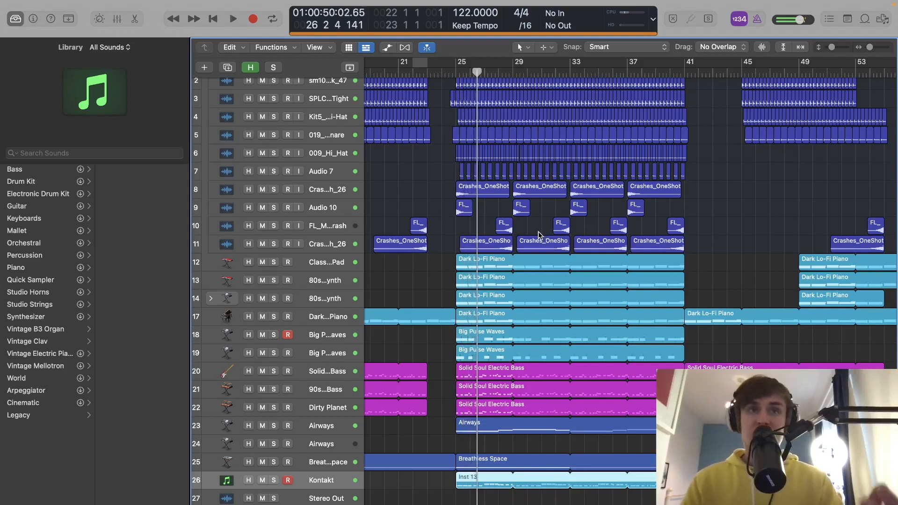